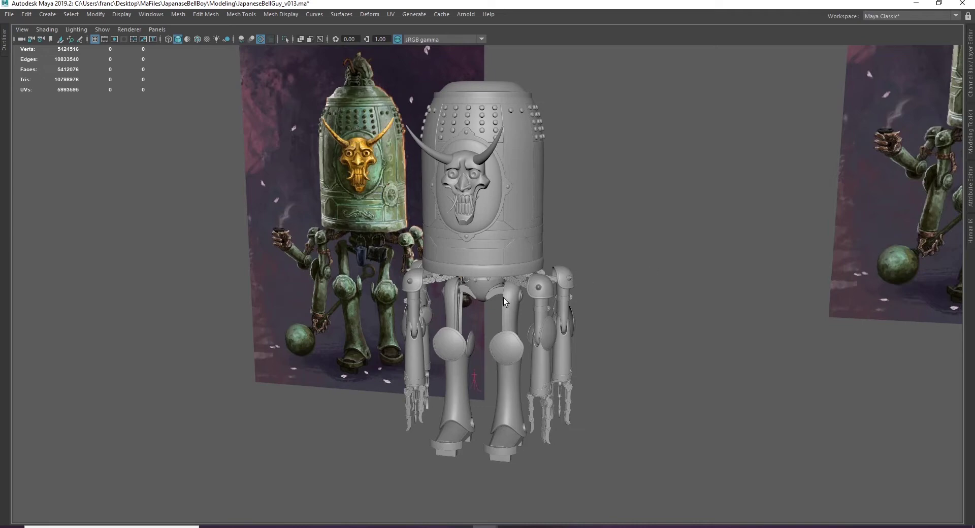
# Frame the bell robot's shoulder piece, then orbit out to a frontal view of the robot
pyautogui.click(413, 277)
pyautogui.press('f')
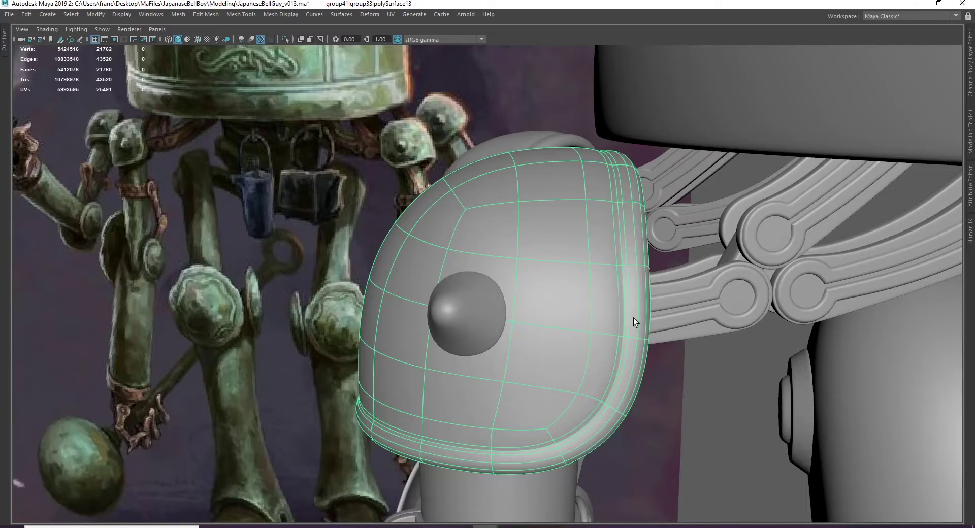
pyautogui.scroll(-2, 486, 309)
pyautogui.scroll(-5, 485, 309)
pyautogui.click(401, 274)
pyautogui.keyDown('alt'); pyautogui.moveTo(401, 275); pyautogui.dragTo(434, 277); pyautogui.keyUp('alt')
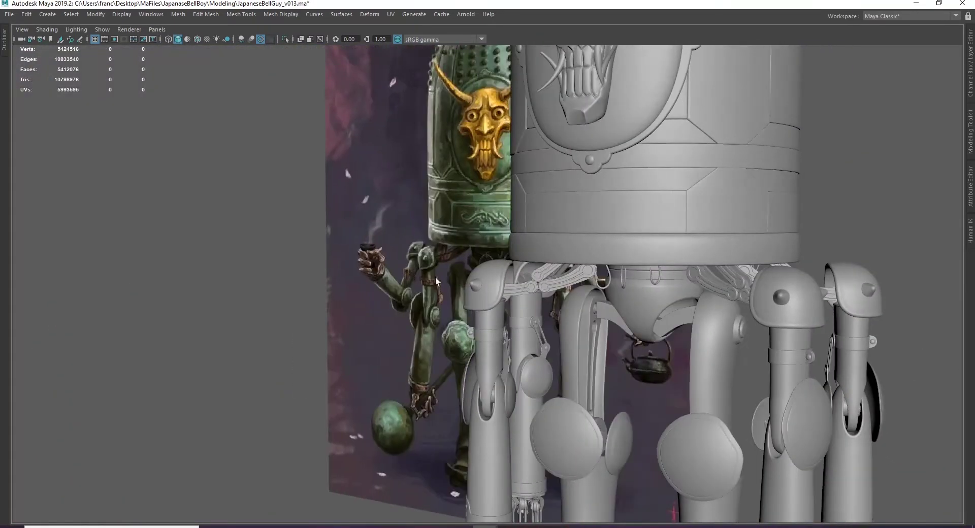
pyautogui.moveTo(522, 291)
pyautogui.keyDown('alt'); pyautogui.mouseDown()
pyautogui.moveTo(580, 293)
pyautogui.moveTo(542, 309)
pyautogui.moveTo(414, 316)
pyautogui.mouseUp(); pyautogui.keyUp('alt')
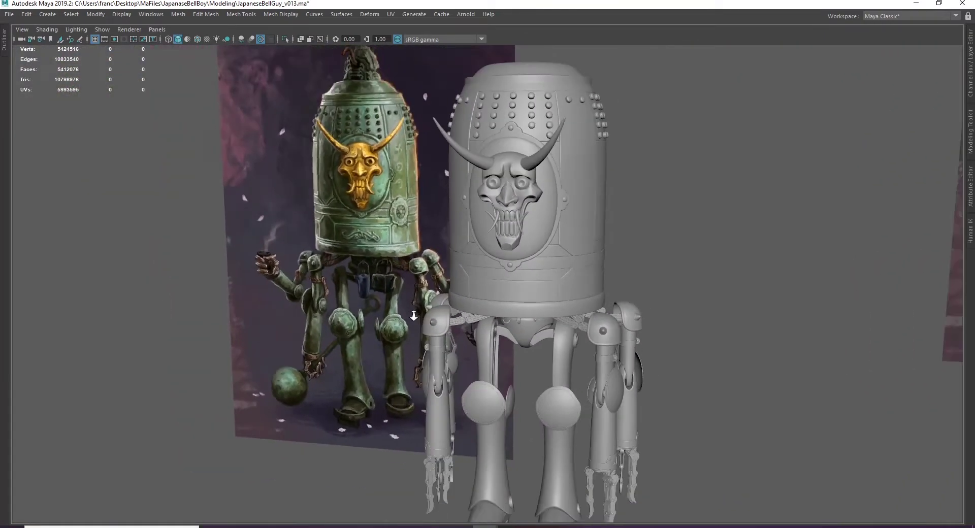
pyautogui.keyDown('alt'); pyautogui.moveTo(414, 316); pyautogui.dragTo(406, 325, button='right'); pyautogui.keyUp('alt')
pyautogui.keyDown('alt'); pyautogui.moveTo(407, 325); pyautogui.dragTo(548, 341); pyautogui.keyUp('alt')
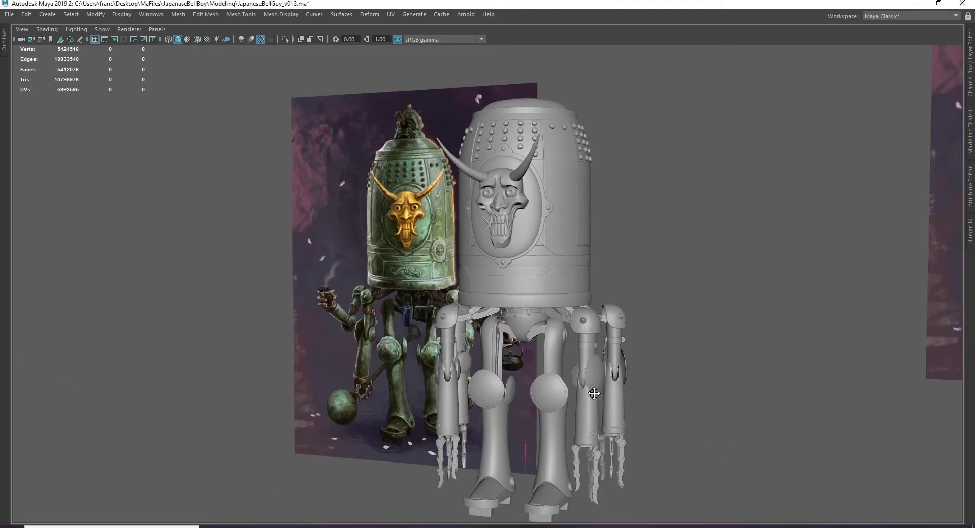
# Zoom in beside the concept art, tumble around the shoulder piece, then orbit the new cube
pyautogui.scroll(5, 719, 450)
pyautogui.keyDown('alt'); pyautogui.moveTo(719, 450); pyautogui.dragTo(396, 355); pyautogui.keyUp('alt')
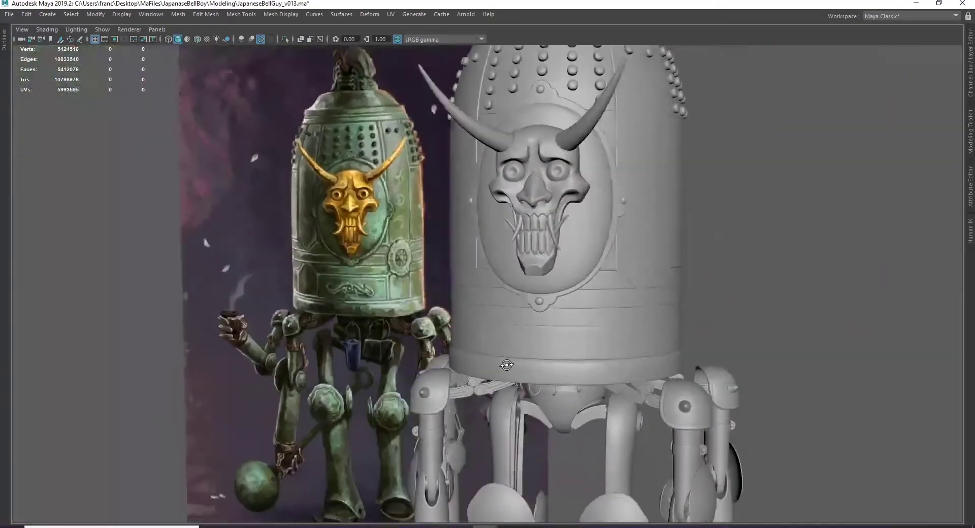
pyautogui.moveTo(397, 356)
pyautogui.keyDown('alt'); pyautogui.mouseDown(button='right')
pyautogui.moveTo(465, 330)
pyautogui.moveTo(510, 453)
pyautogui.moveTo(516, 307)
pyautogui.moveTo(519, 385)
pyautogui.mouseUp(button='right'); pyautogui.keyUp('alt')
pyautogui.keyDown('alt'); pyautogui.moveTo(518, 385); pyautogui.dragTo(467, 322, button='middle'); pyautogui.keyUp('alt')
pyautogui.click(466, 322)
pyautogui.keyDown('alt'); pyautogui.moveTo(467, 322); pyautogui.dragTo(511, 410, button='right'); pyautogui.keyUp('alt')
pyautogui.moveTo(511, 410)
pyautogui.keyDown('alt'); pyautogui.mouseDown()
pyautogui.moveTo(529, 322)
pyautogui.moveTo(437, 306)
pyautogui.moveTo(621, 334)
pyautogui.moveTo(675, 294)
pyautogui.moveTo(472, 315)
pyautogui.moveTo(576, 313)
pyautogui.mouseUp(); pyautogui.keyUp('alt')
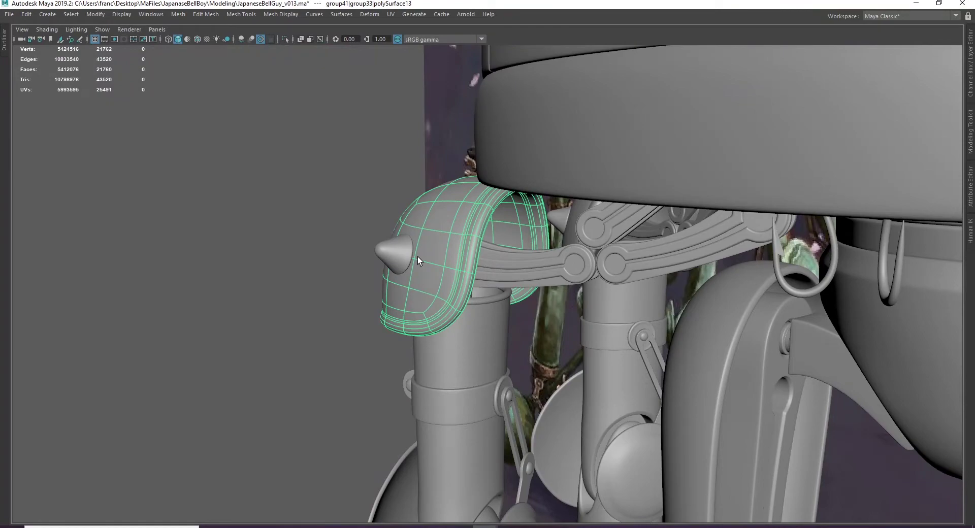
pyautogui.scroll(-2, 418, 257)
pyautogui.click(294, 288)
pyautogui.moveTo(421, 264)
pyautogui.keyDown('alt'); pyautogui.mouseDown()
pyautogui.moveTo(294, 287)
pyautogui.moveTo(533, 325)
pyautogui.moveTo(599, 359)
pyautogui.moveTo(17, 5)
pyautogui.mouseUp(); pyautogui.keyUp('alt')
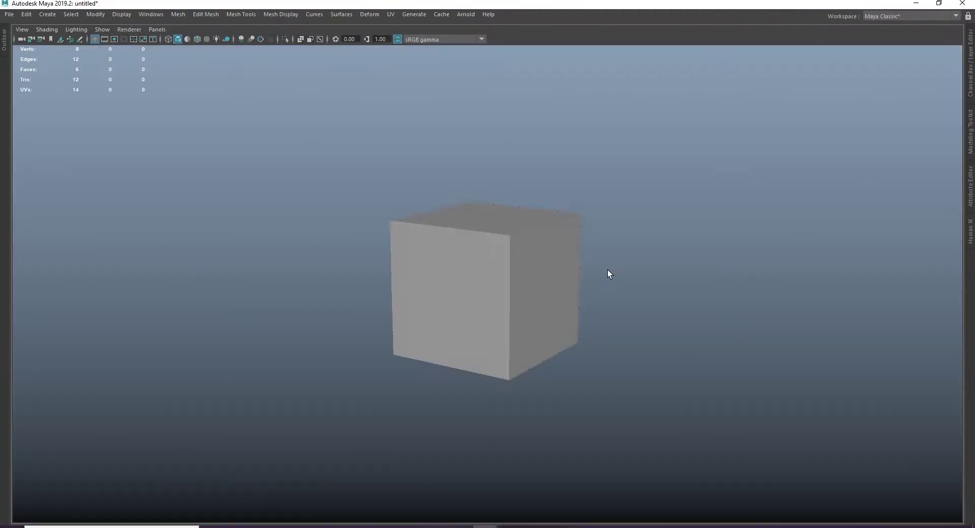
pyautogui.keyDown('alt'); pyautogui.moveTo(608, 274); pyautogui.dragTo(544, 278); pyautogui.keyUp('alt')
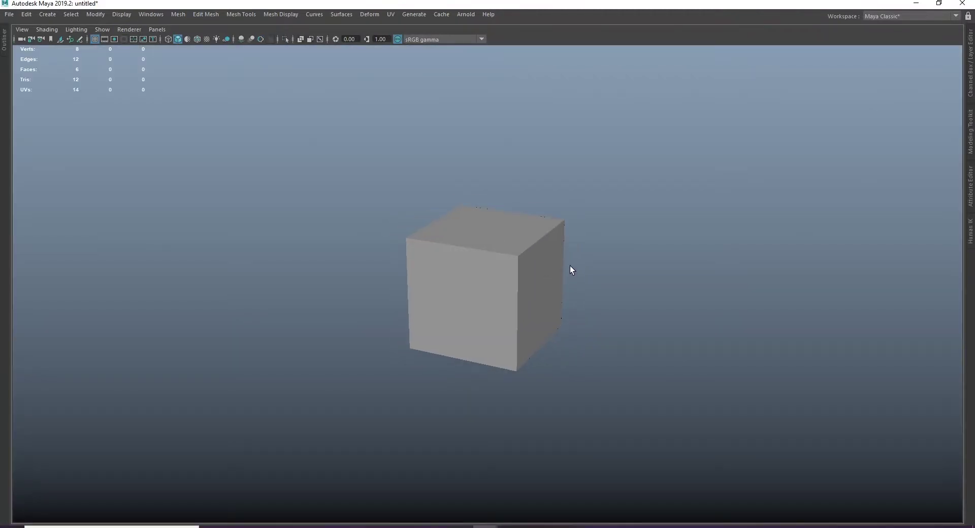
# Smooth the cube into a round sphere with 3 divisions, then view it from the front
pyautogui.click(482, 249)
pyautogui.moveTo(483, 249)
pyautogui.keyDown('alt'); pyautogui.mouseDown()
pyautogui.moveTo(583, 260)
pyautogui.moveTo(510, 255)
pyautogui.moveTo(563, 300)
pyautogui.mouseUp(); pyautogui.keyUp('alt')
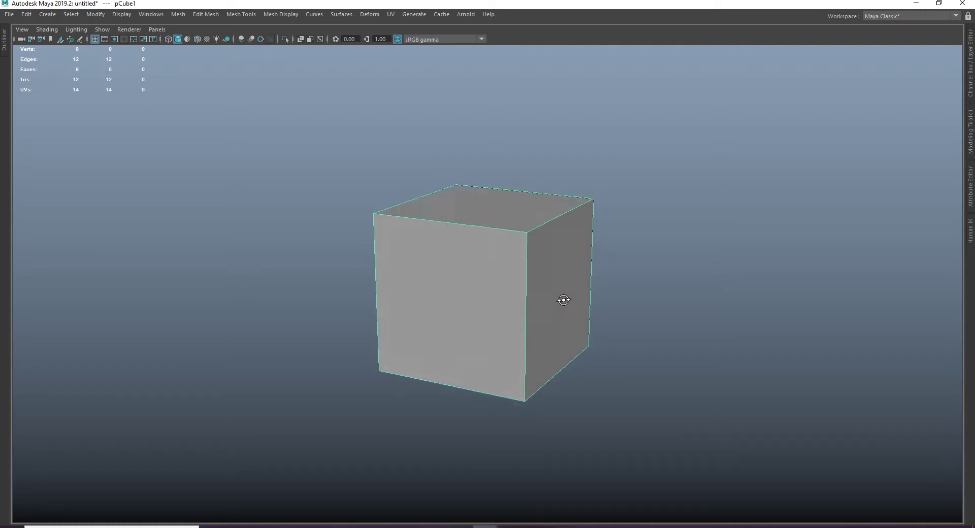
pyautogui.keyDown('alt'); pyautogui.moveTo(564, 300); pyautogui.dragTo(425, 279, button='right'); pyautogui.keyUp('alt')
pyautogui.moveTo(425, 279)
pyautogui.keyDown('alt'); pyautogui.mouseDown()
pyautogui.moveTo(407, 274)
pyautogui.moveTo(473, 300)
pyautogui.moveTo(430, 284)
pyautogui.mouseUp(); pyautogui.keyUp('alt')
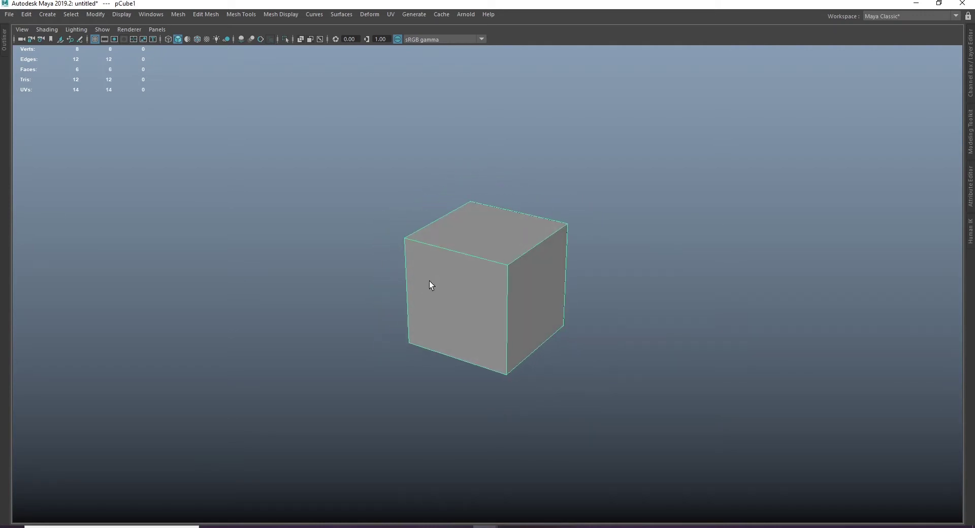
pyautogui.keyDown('shift'); pyautogui.moveTo(585, 195); pyautogui.dragTo(574, 258, button='right'); pyautogui.keyUp('shift')
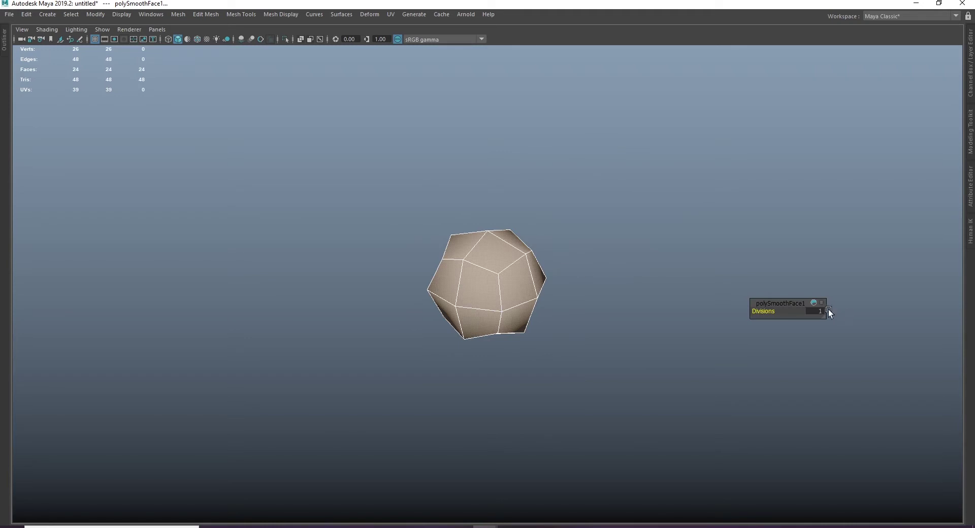
pyautogui.click(818, 311)
pyautogui.write('3')
pyautogui.press('Return')
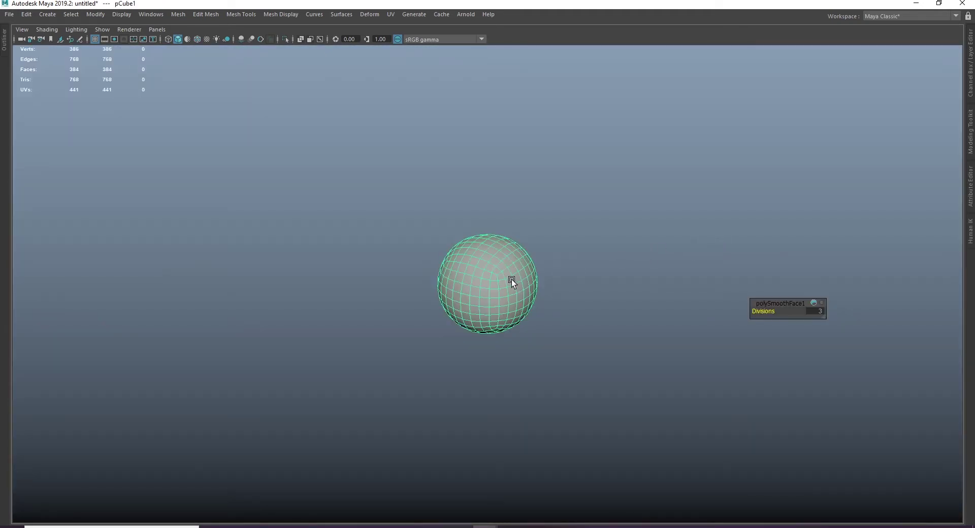
pyautogui.press('w')
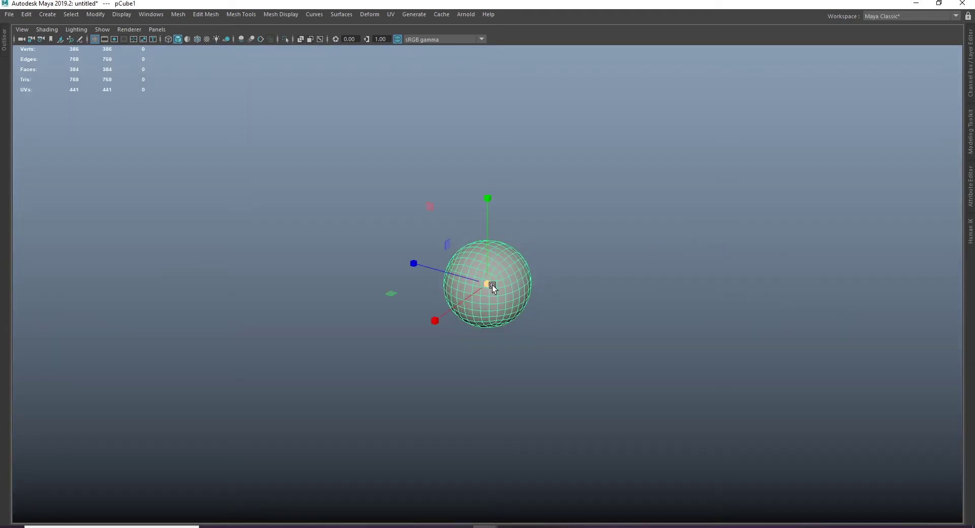
pyautogui.moveTo(644, 218); pyautogui.dragTo(641, 245)
pyautogui.scroll(-5, 647, 266)
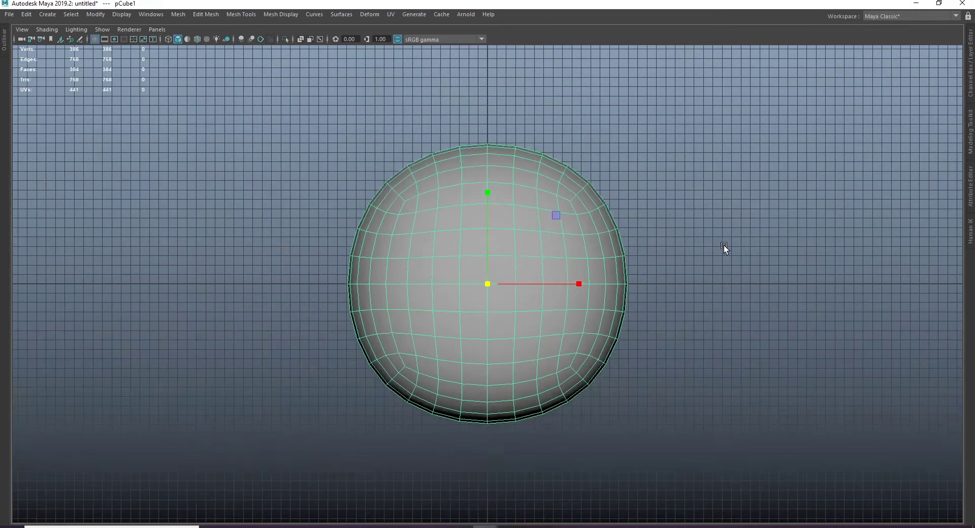
# Add a sculpt deformer to the sphere, scale it larger then smaller, and return to perspective
pyautogui.click(354, 17)
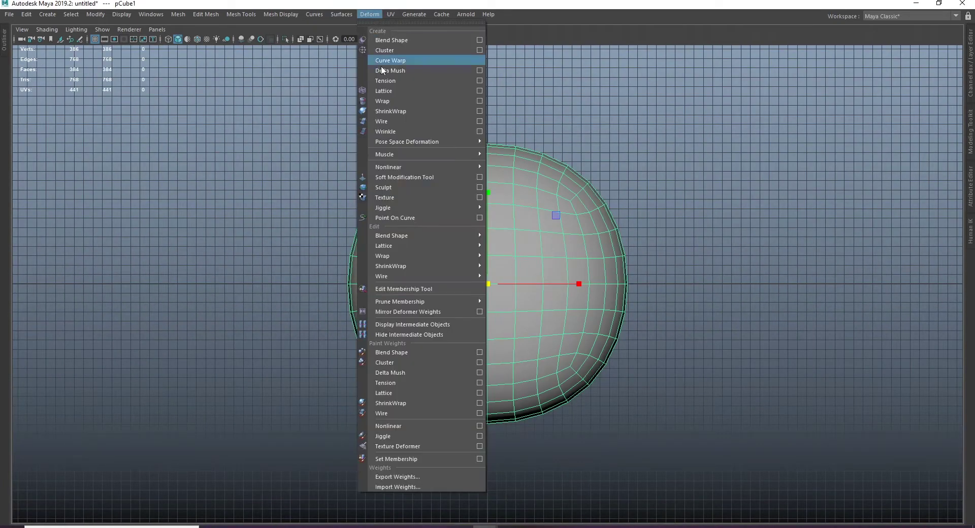
pyautogui.click(413, 186)
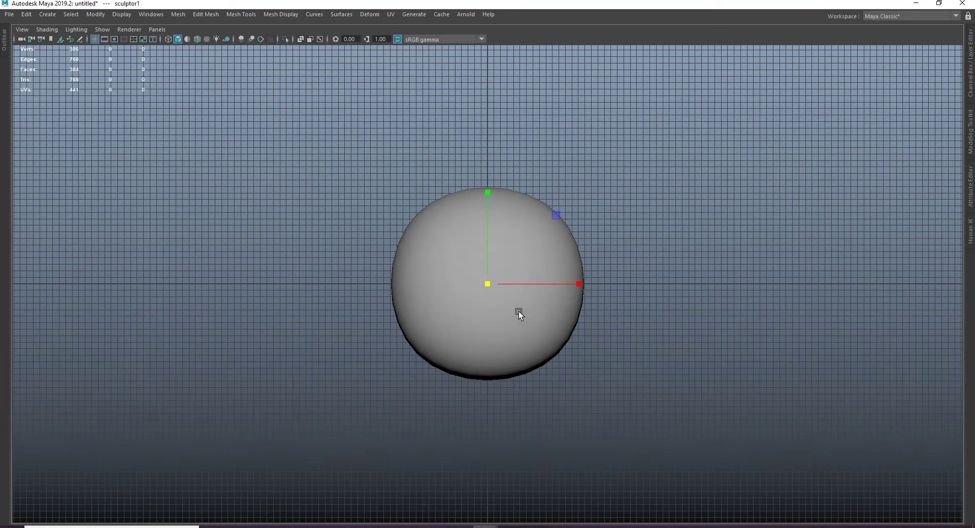
pyautogui.moveTo(579, 284)
pyautogui.mouseDown()
pyautogui.moveTo(782, 278)
pyautogui.moveTo(574, 284)
pyautogui.moveTo(685, 276)
pyautogui.moveTo(731, 278)
pyautogui.moveTo(541, 291)
pyautogui.moveTo(785, 267)
pyautogui.moveTo(553, 280)
pyautogui.moveTo(793, 249)
pyautogui.moveTo(559, 285)
pyautogui.moveTo(760, 273)
pyautogui.moveTo(543, 294)
pyautogui.moveTo(755, 254)
pyautogui.moveTo(569, 290)
pyautogui.mouseUp()
pyautogui.moveTo(482, 283)
pyautogui.mouseDown()
pyautogui.moveTo(524, 268)
pyautogui.moveTo(454, 207)
pyautogui.mouseUp()
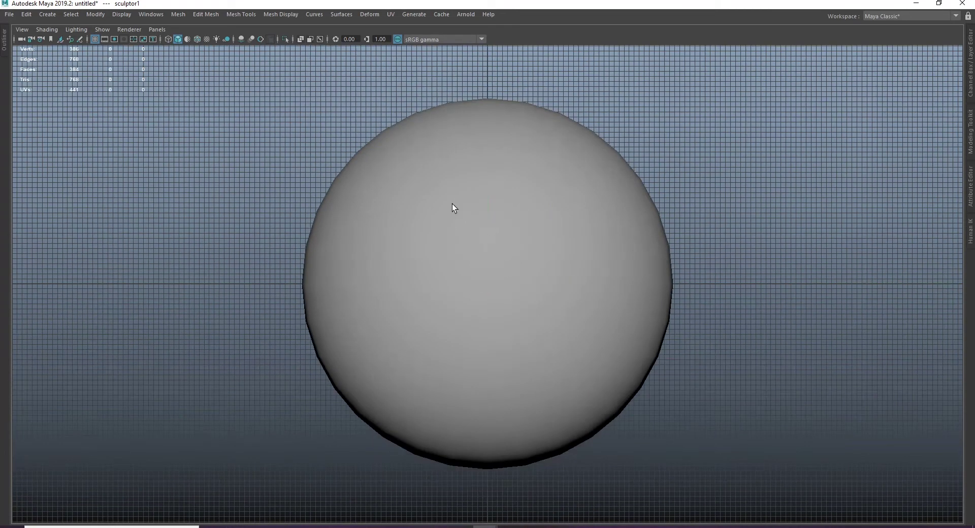
pyautogui.click(523, 234)
pyautogui.press('space')
pyautogui.moveTo(516, 245); pyautogui.dragTo(414, 246)
# Smooth the sphere again from the Shift+right-click menu, settling on 2 divisions
pyautogui.keyDown('alt'); pyautogui.moveTo(413, 246); pyautogui.dragTo(702, 228, button='middle'); pyautogui.keyUp('alt')
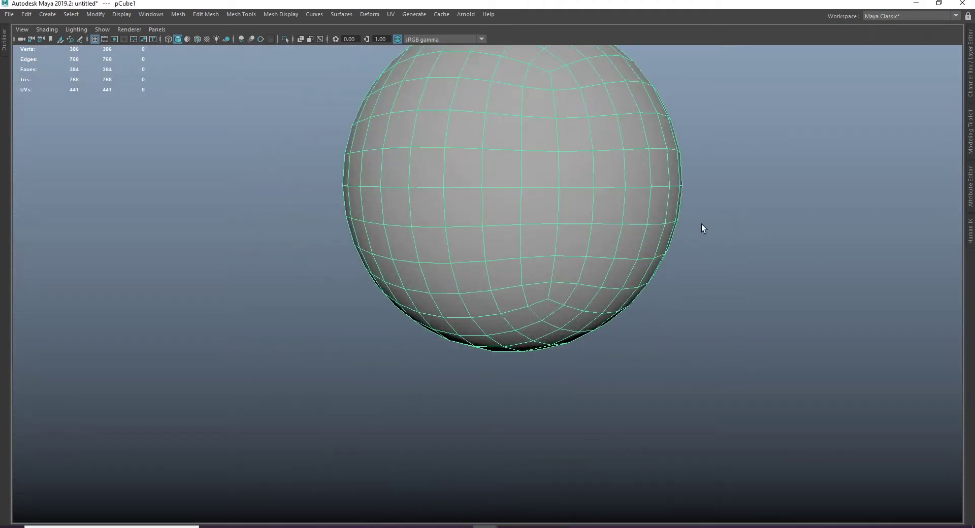
pyautogui.click(702, 229)
pyautogui.click(611, 303)
pyautogui.scroll(-3, 573, 285)
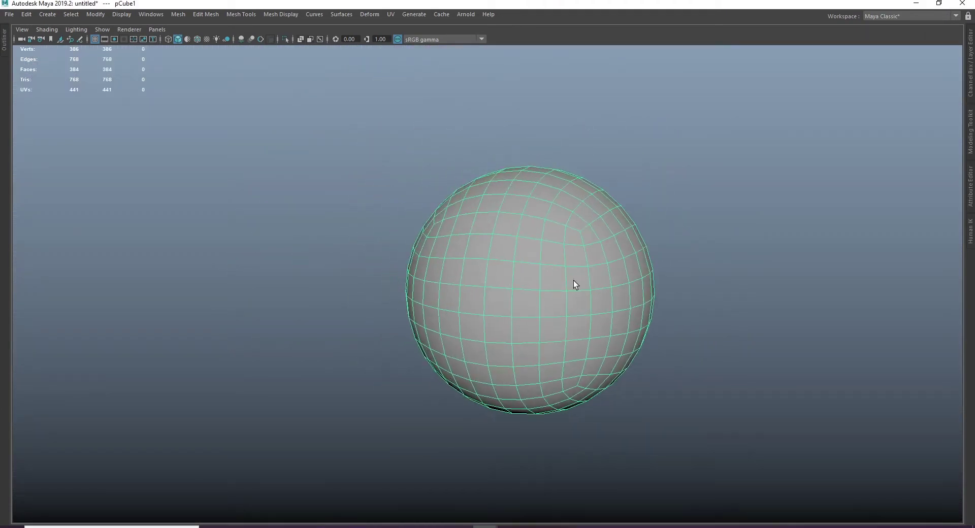
pyautogui.click(525, 269)
pyautogui.keyDown('shift'); pyautogui.rightClick(529, 204); pyautogui.keyUp('shift')
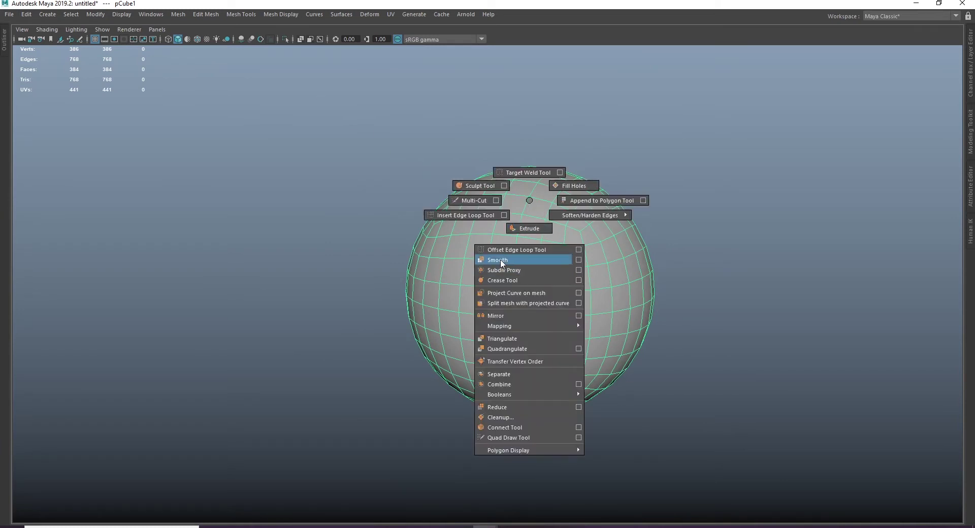
pyautogui.click(534, 260)
pyautogui.moveTo(818, 310)
pyautogui.mouseDown()
pyautogui.moveTo(834, 309)
pyautogui.moveTo(820, 309)
pyautogui.mouseUp()
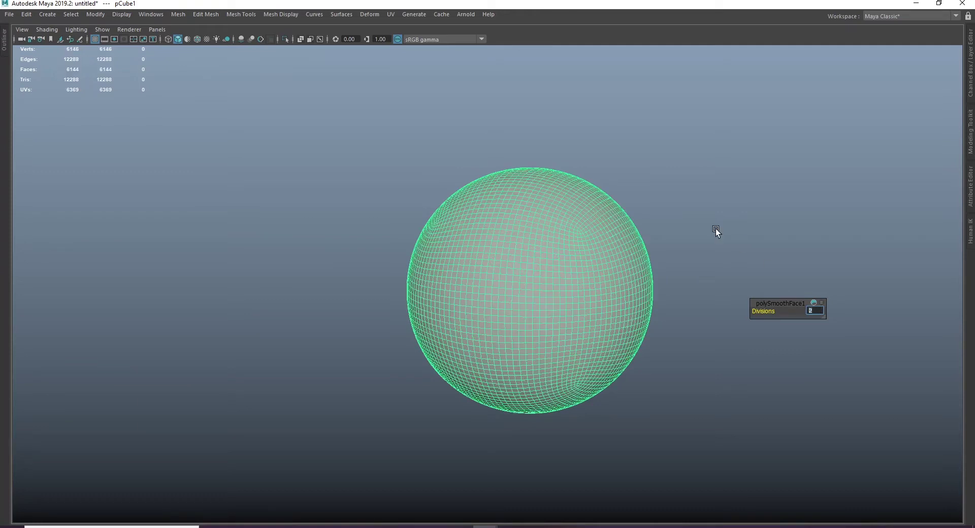
pyautogui.click(676, 242)
pyautogui.click(519, 287)
pyautogui.click(601, 257)
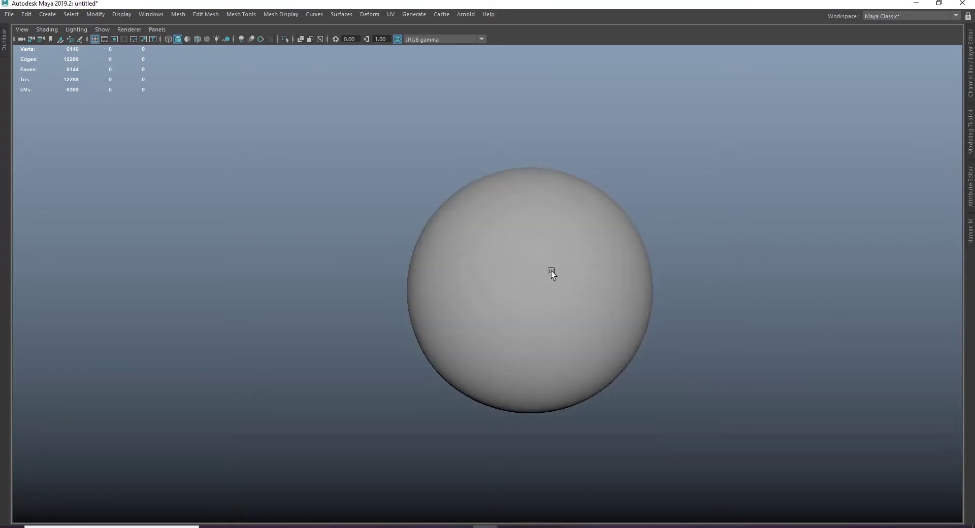
# Pan and zoom out to frame the dense sphere, then browse the mesh operations menu
pyautogui.keyDown('alt'); pyautogui.moveTo(550, 271); pyautogui.dragTo(533, 278); pyautogui.keyUp('alt')
pyautogui.keyDown('alt'); pyautogui.moveTo(516, 322); pyautogui.dragTo(513, 206); pyautogui.keyUp('alt')
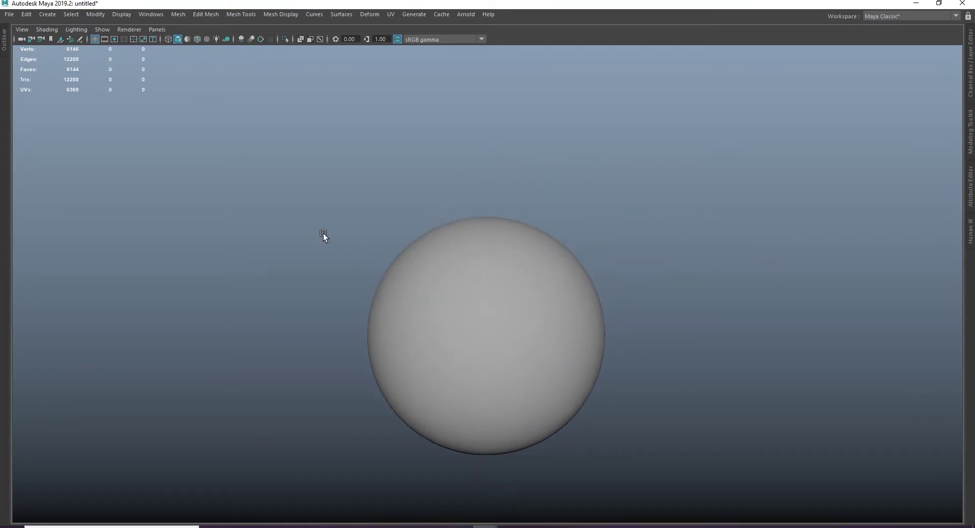
pyautogui.keyDown('alt'); pyautogui.moveTo(456, 288); pyautogui.dragTo(544, 283); pyautogui.keyUp('alt')
pyautogui.keyDown('alt'); pyautogui.moveTo(543, 284); pyautogui.dragTo(433, 253, button='right'); pyautogui.keyUp('alt')
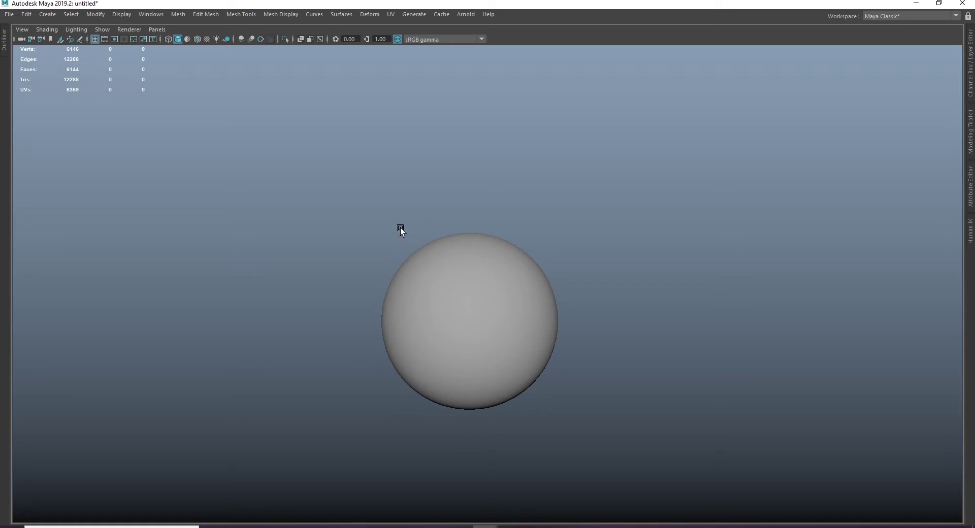
pyautogui.click(98, 16)
pyautogui.moveTo(202, 40)
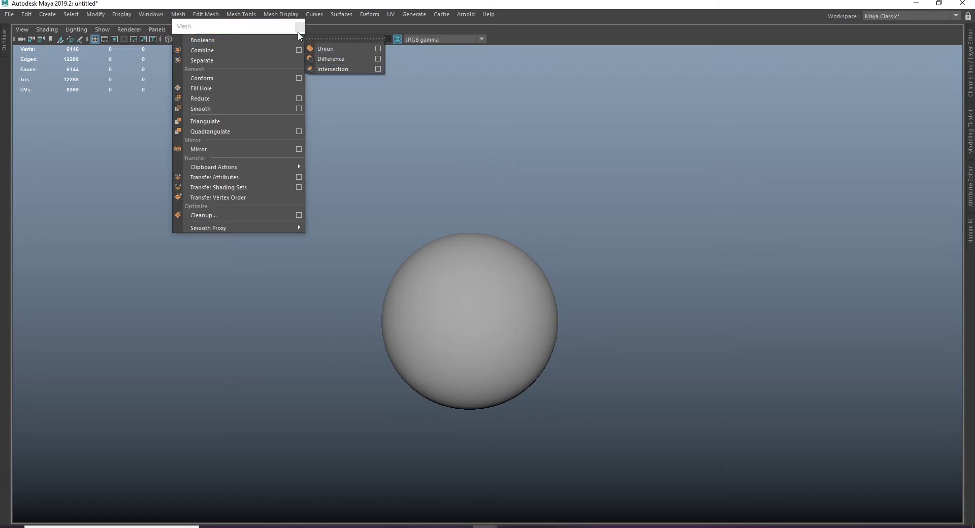
# Try the Grease Pencil by drawing a stroke over the sphere and then erasing it
pyautogui.scroll(1, 557, 179)
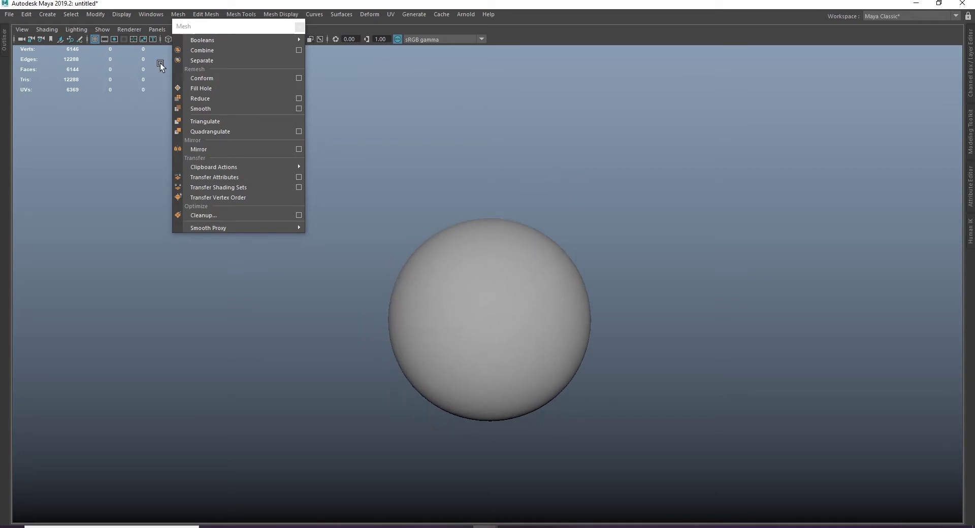
pyautogui.click(122, 44)
pyautogui.click(80, 40)
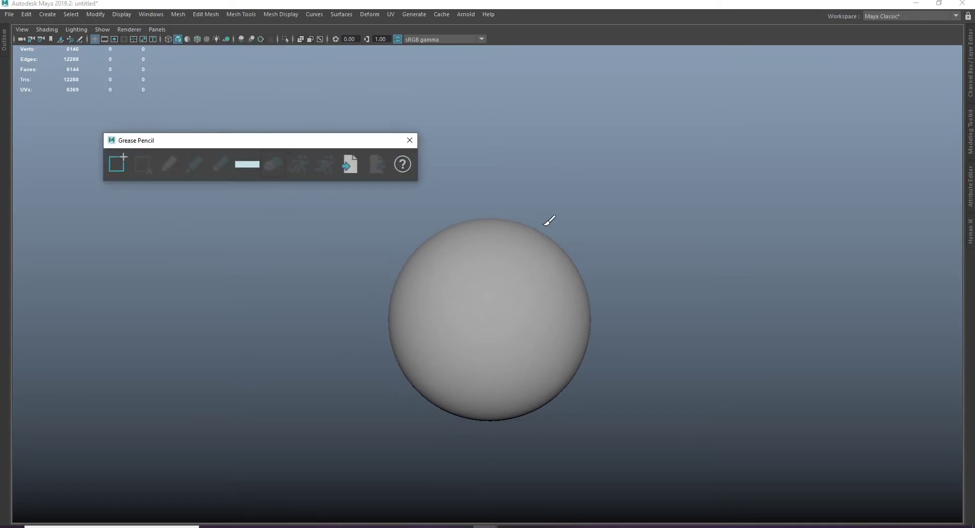
pyautogui.click(493, 243)
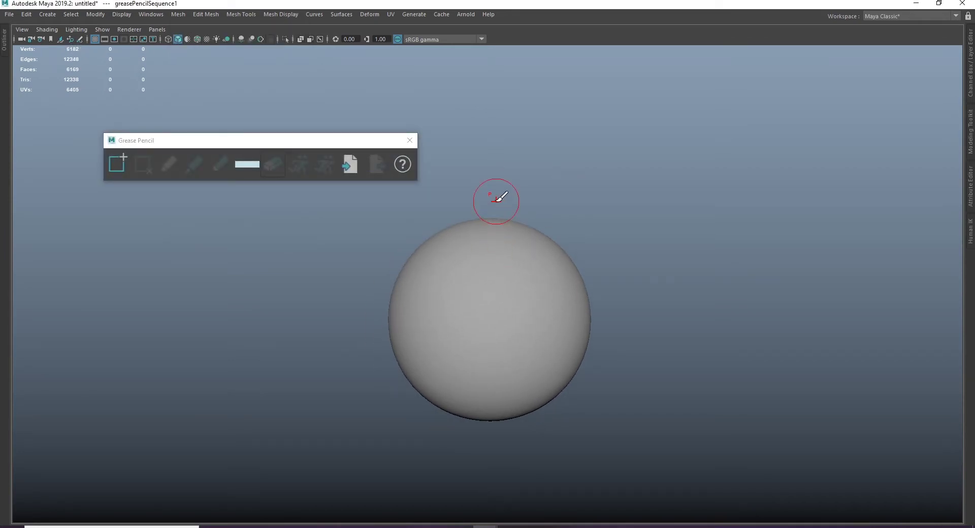
pyautogui.click(175, 171)
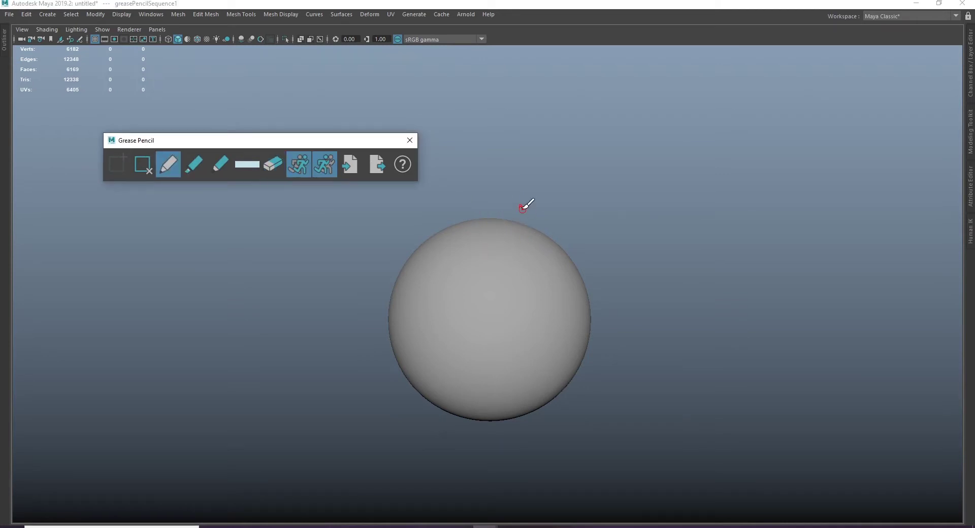
pyautogui.moveTo(509, 199)
pyautogui.mouseDown()
pyautogui.moveTo(497, 297)
pyautogui.moveTo(311, 339)
pyautogui.mouseUp()
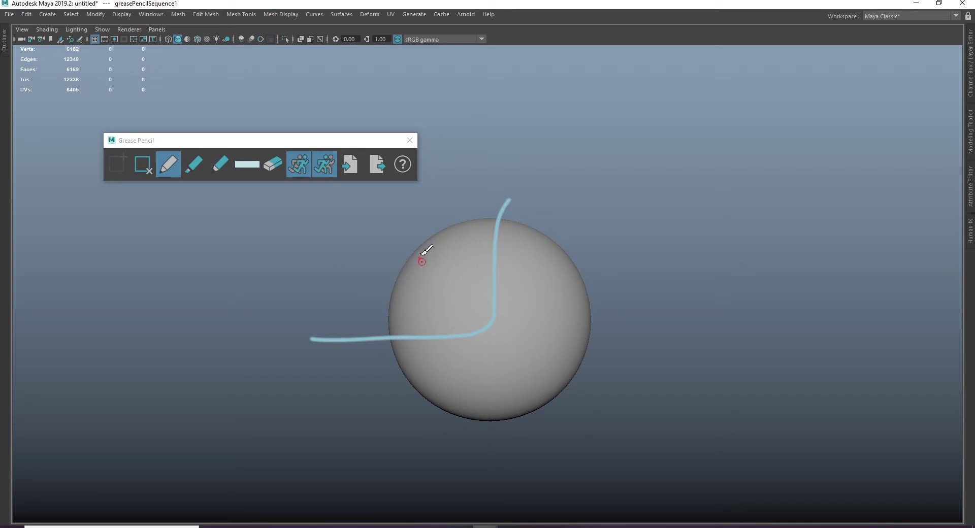
pyautogui.click(270, 171)
pyautogui.moveTo(311, 339); pyautogui.dragTo(490, 237)
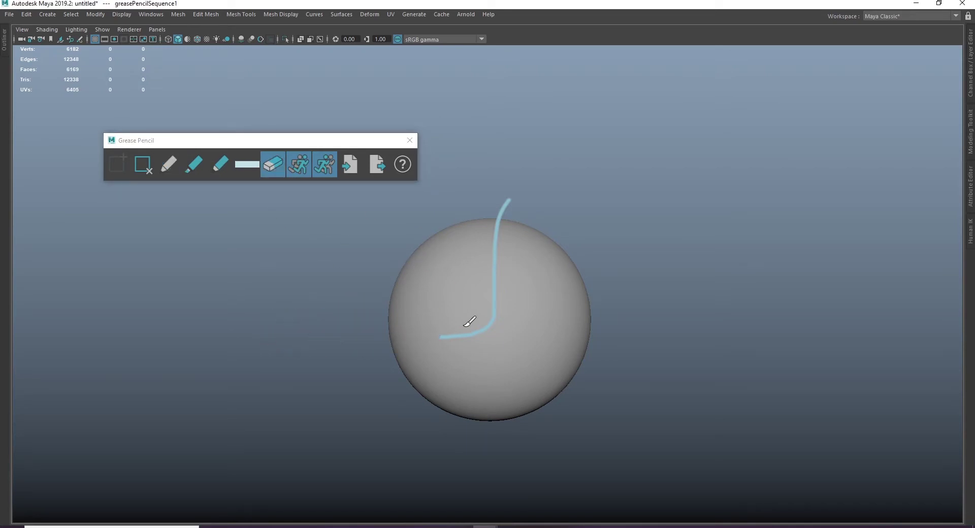
# Create a polygon cylinder from the marking menu and close the Grease Pencil window
pyautogui.keyDown('shift'); pyautogui.rightClick(525, 178); pyautogui.keyUp('shift')
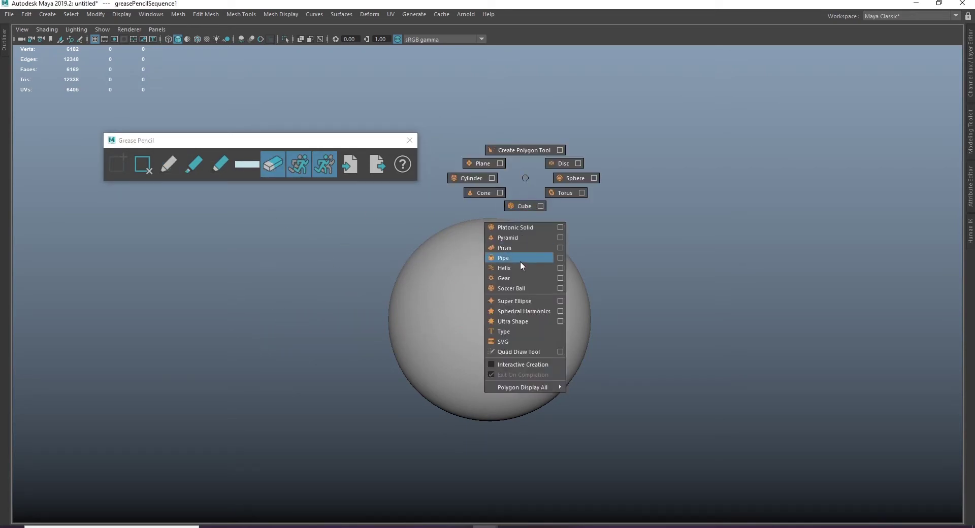
pyautogui.keyDown('shift'); pyautogui.moveTo(496, 196); pyautogui.dragTo(471, 178, button='right'); pyautogui.keyUp('shift')
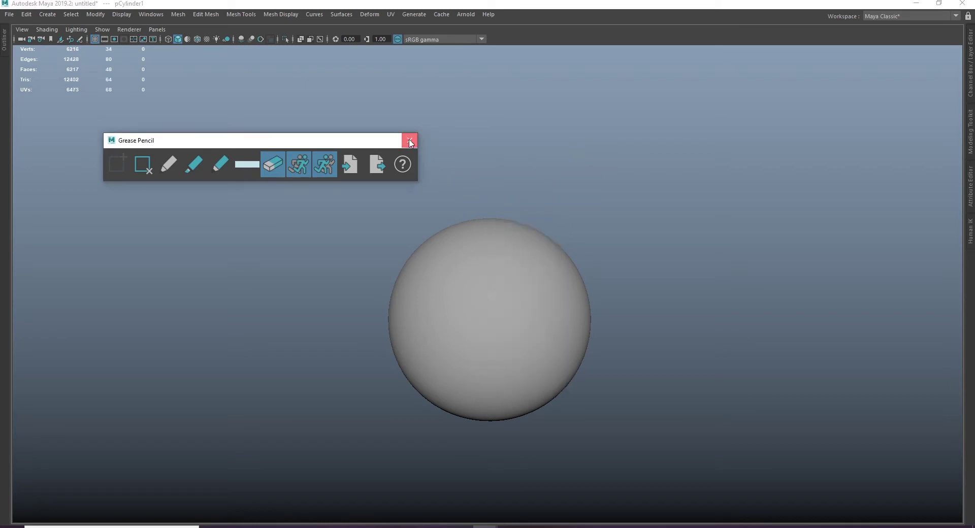
pyautogui.click(410, 140)
pyautogui.keyDown('alt'); pyautogui.moveTo(483, 162); pyautogui.dragTo(481, 209); pyautogui.keyUp('alt')
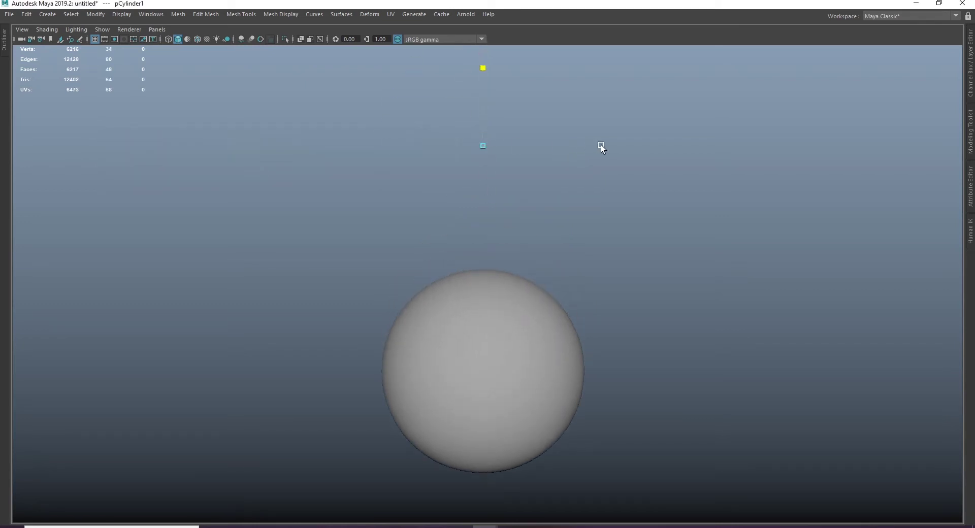
# Set the cylinder's Subdivisions Axis to 12
pyautogui.click(488, 149)
pyautogui.press('e')
pyautogui.keyDown('alt'); pyautogui.moveTo(502, 147); pyautogui.dragTo(481, 207); pyautogui.keyUp('alt')
pyautogui.press('t')
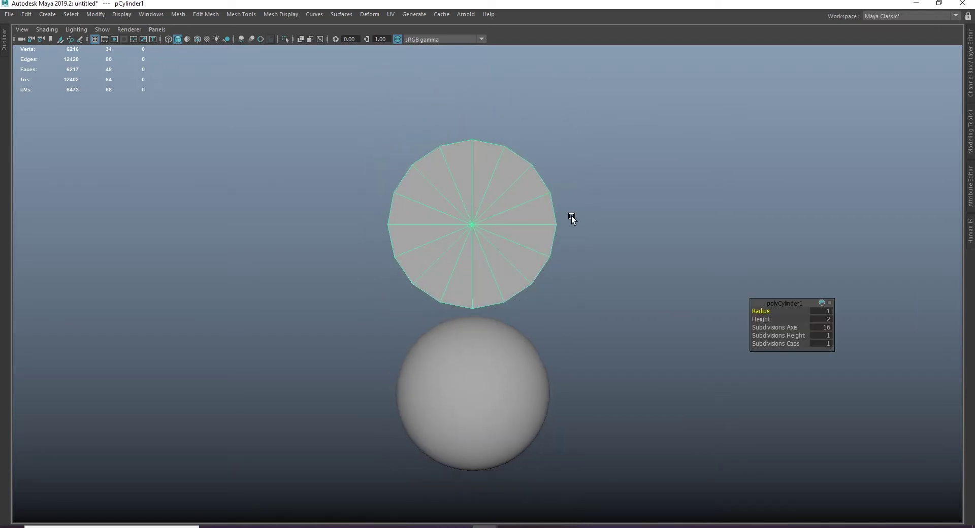
pyautogui.click(824, 327)
pyautogui.write('12')
pyautogui.press('Return')
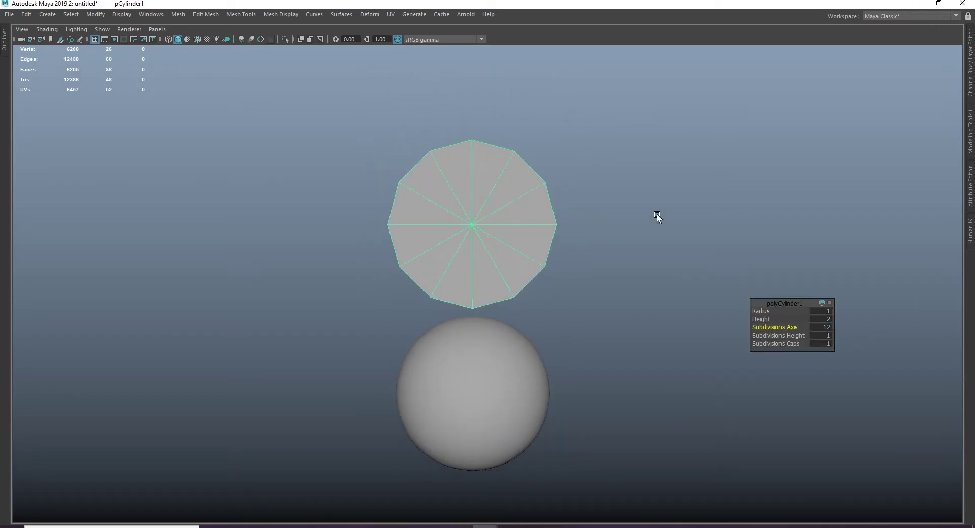
# Switch to face mode and delete the cylinder's upper faces, then undo the deletion
pyautogui.rightClick(477, 203)
pyautogui.click(477, 231)
pyautogui.moveTo(331, 124); pyautogui.dragTo(460, 246)
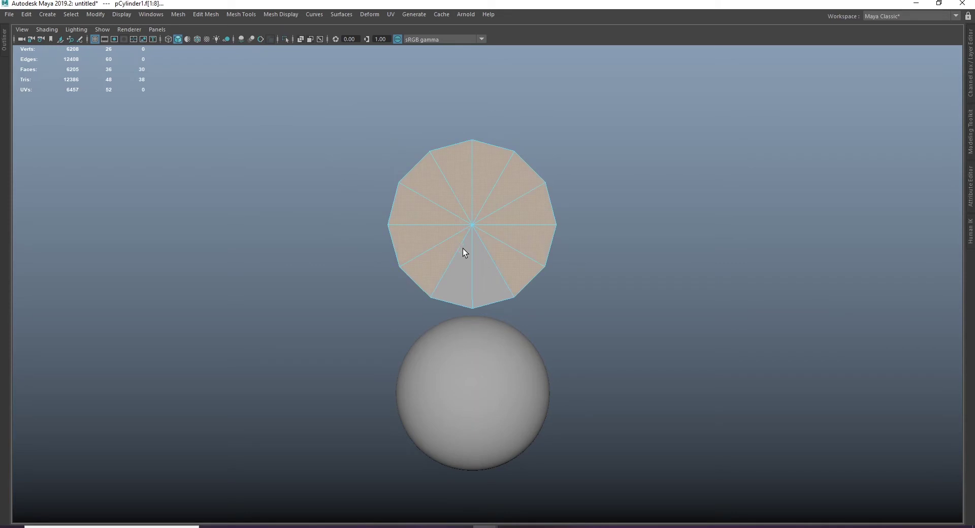
pyautogui.press('Delete')
pyautogui.click(489, 262)
pyautogui.hotkey('ctrl', 'z')
# Delete the cap and upper faces so only a curved strip of faces remains
pyautogui.press('w')
pyautogui.click(469, 182)
pyautogui.moveTo(337, 111); pyautogui.dragTo(495, 264)
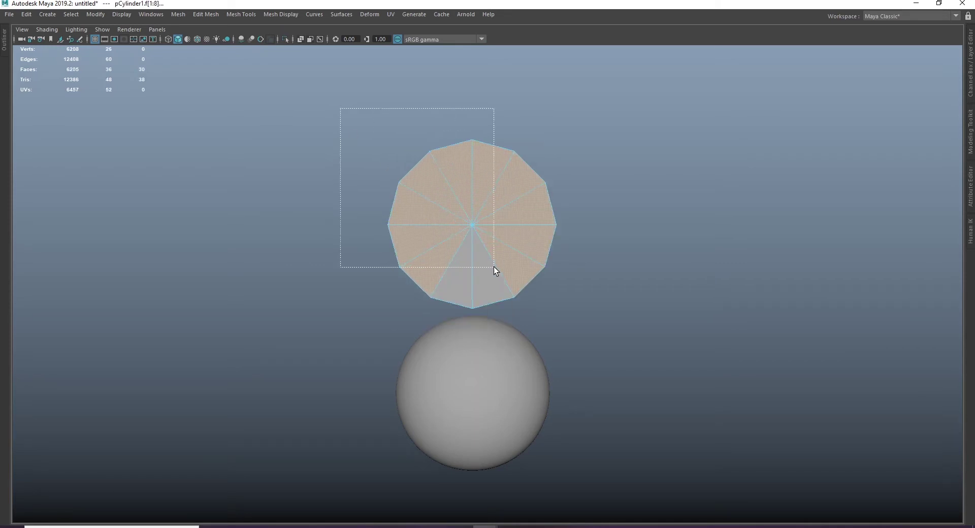
pyautogui.press('Delete')
pyautogui.moveTo(427, 130); pyautogui.dragTo(496, 172)
pyautogui.press('Delete')
pyautogui.moveTo(344, 226); pyautogui.dragTo(438, 343)
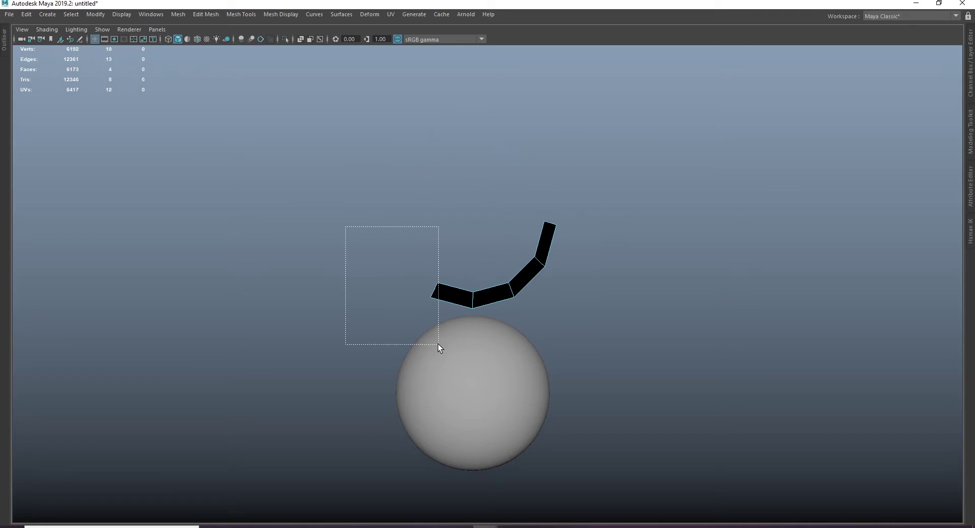
pyautogui.click(479, 299)
pyautogui.moveTo(479, 300)
pyautogui.keyDown('alt'); pyautogui.mouseDown()
pyautogui.moveTo(456, 308)
pyautogui.moveTo(468, 285)
pyautogui.moveTo(455, 299)
pyautogui.moveTo(276, 305)
pyautogui.mouseUp(); pyautogui.keyUp('alt')
# Extrude the strip's left and top edges, pulling the top edge far upward
pyautogui.click(505, 300)
pyautogui.hotkey('ctrl', 'e')
pyautogui.click(575, 241)
pyautogui.keyDown('alt'); pyautogui.moveTo(575, 241); pyautogui.dragTo(593, 304); pyautogui.keyUp('alt')
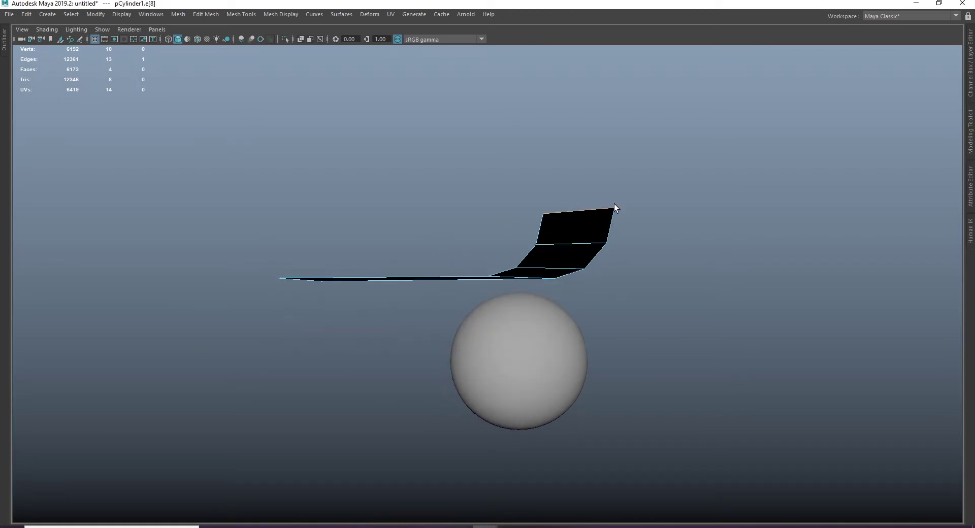
pyautogui.hotkey('ctrl', 'e')
pyautogui.moveTo(564, 269)
pyautogui.mouseDown()
pyautogui.moveTo(564, 116)
pyautogui.moveTo(521, 250)
pyautogui.moveTo(495, 218)
pyautogui.moveTo(544, 239)
pyautogui.mouseUp()
# Extrude the top edge twice more, raising the new segments into an L-shaped sheet
pyautogui.moveTo(535, 136)
pyautogui.mouseDown()
pyautogui.moveTo(520, 210)
pyautogui.moveTo(540, 283)
pyautogui.mouseUp()
pyautogui.hotkey('ctrl', 'e')
pyautogui.moveTo(540, 205)
pyautogui.mouseDown()
pyautogui.moveTo(541, 150)
pyautogui.moveTo(534, 163)
pyautogui.mouseUp()
pyautogui.hotkey('ctrl', 'e')
pyautogui.click(541, 150)
pyautogui.click(569, 137)
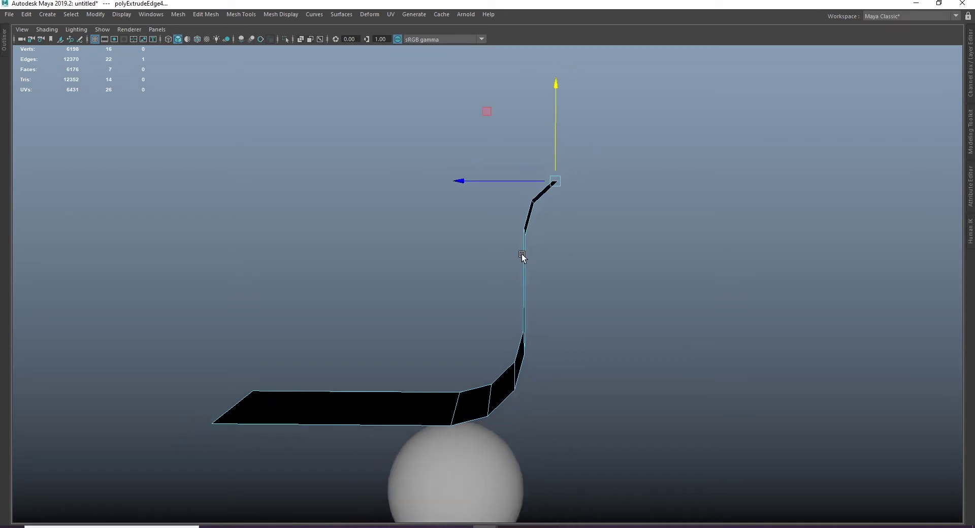
pyautogui.keyDown('alt'); pyautogui.moveTo(522, 254); pyautogui.dragTo(517, 282); pyautogui.keyUp('alt')
pyautogui.keyDown('alt'); pyautogui.moveTo(517, 282); pyautogui.dragTo(578, 305, button='right'); pyautogui.keyUp('alt')
pyautogui.scroll(-3, 507, 307)
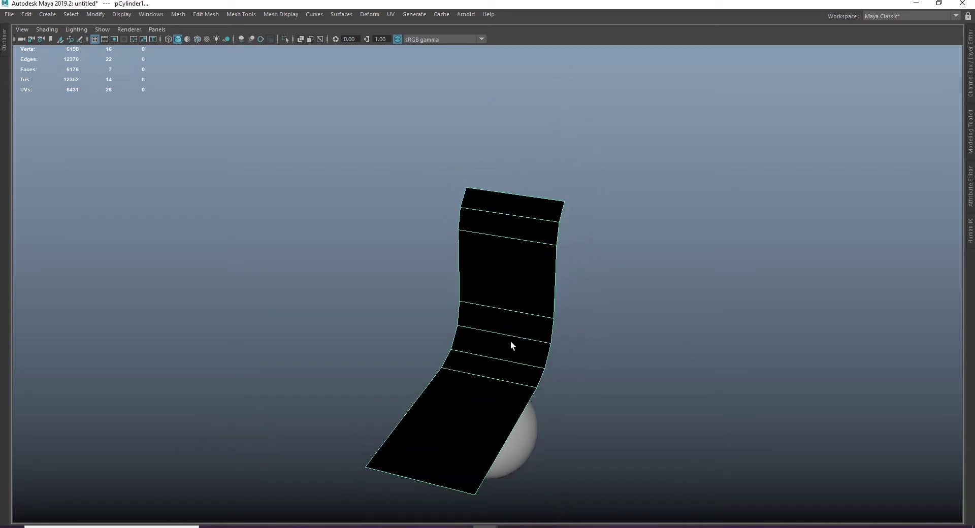
# Insert horizontal and vertical edge loops across the sheet with Multi-Cut
pyautogui.click(510, 339)
pyautogui.keyDown('alt'); pyautogui.moveTo(553, 352); pyautogui.dragTo(604, 348); pyautogui.keyUp('alt')
pyautogui.keyDown('shift'); pyautogui.moveTo(522, 291); pyautogui.dragTo(495, 287, button='right'); pyautogui.keyUp('shift')
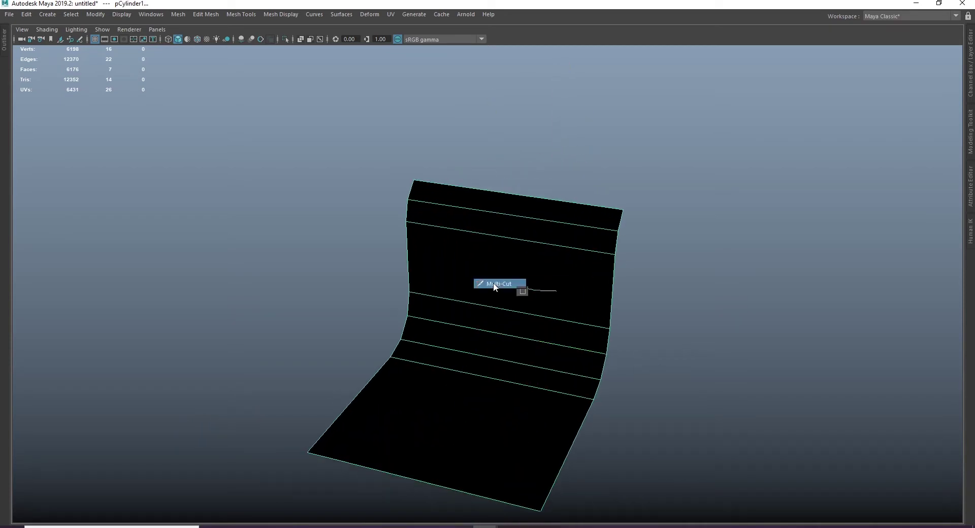
pyautogui.keyDown('ctrl'); pyautogui.click(566, 437); pyautogui.keyUp('ctrl')
pyautogui.keyDown('ctrl'); pyautogui.click(588, 288); pyautogui.keyUp('ctrl')
pyautogui.keyDown('ctrl'); pyautogui.click(508, 315); pyautogui.keyUp('ctrl')
pyautogui.keyDown('ctrl'); pyautogui.click(455, 315); pyautogui.keyUp('ctrl')
pyautogui.keyDown('ctrl'); pyautogui.click(543, 393); pyautogui.keyUp('ctrl')
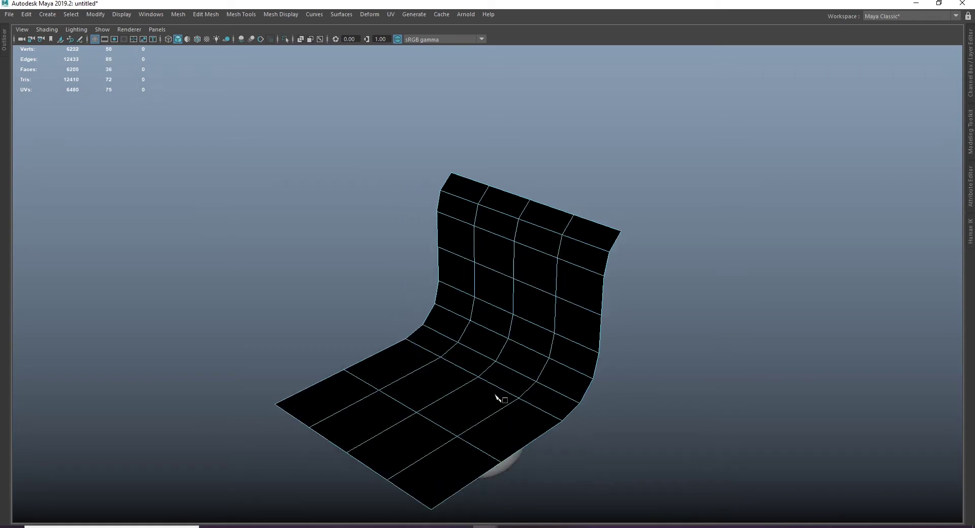
# Smooth the L-shaped sheet with 3 divisions
pyautogui.keyDown('alt'); pyautogui.moveTo(600, 337); pyautogui.dragTo(535, 250); pyautogui.keyUp('alt')
pyautogui.keyDown('shift'); pyautogui.rightClick(535, 250); pyautogui.keyUp('shift')
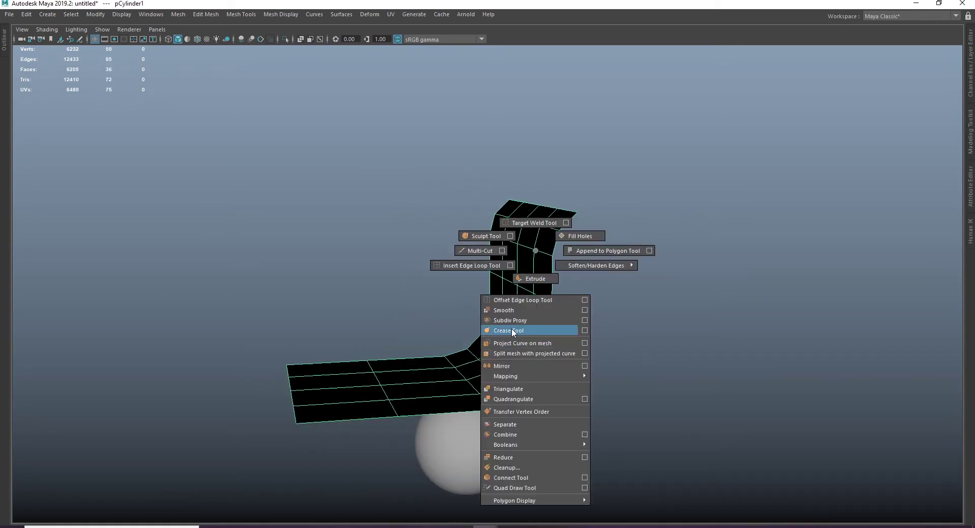
pyautogui.click(507, 311)
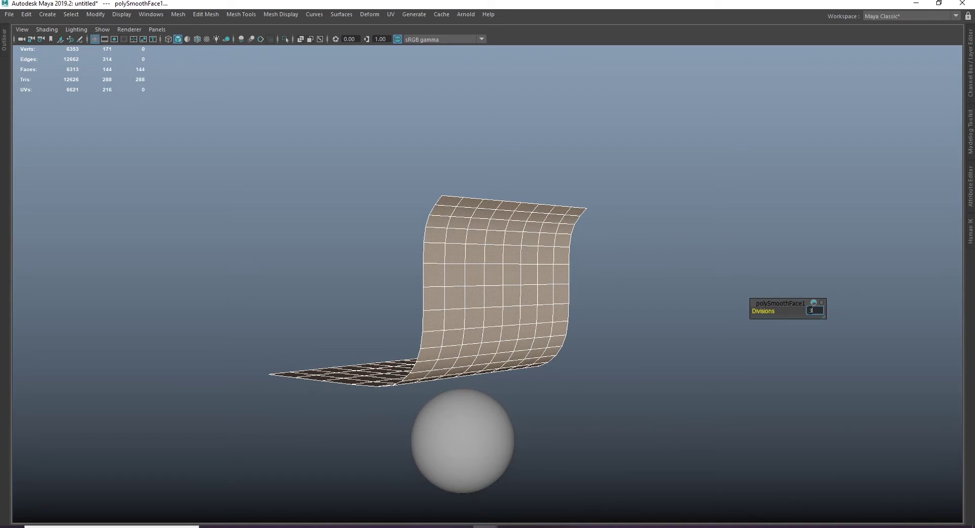
pyautogui.write('3')
pyautogui.press('Return')
pyautogui.click(567, 303)
pyautogui.moveTo(566, 302)
pyautogui.keyDown('alt'); pyautogui.mouseDown()
pyautogui.moveTo(581, 310)
pyautogui.moveTo(512, 287)
pyautogui.mouseUp(); pyautogui.keyUp('alt')
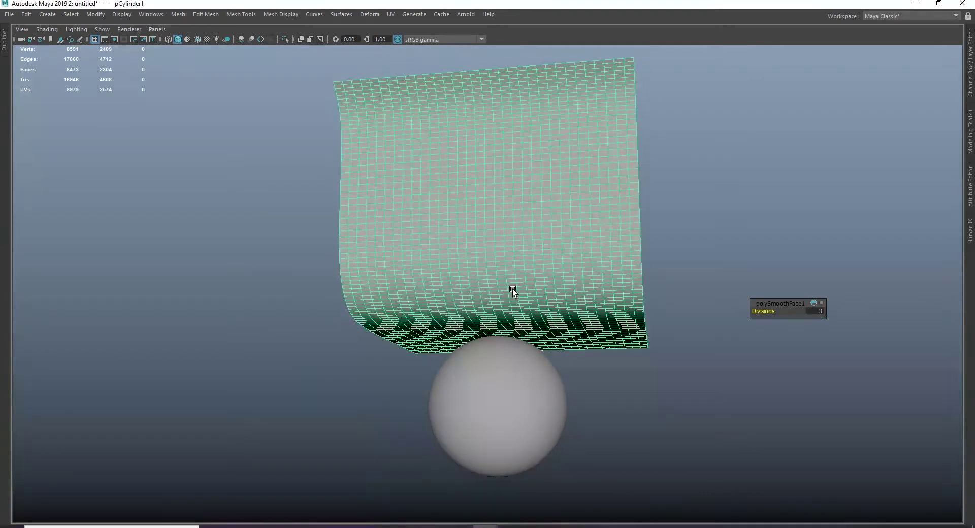
# Switch to the front and then right side orthographic views of the sheet and sphere
pyautogui.press('w')
pyautogui.press('space')
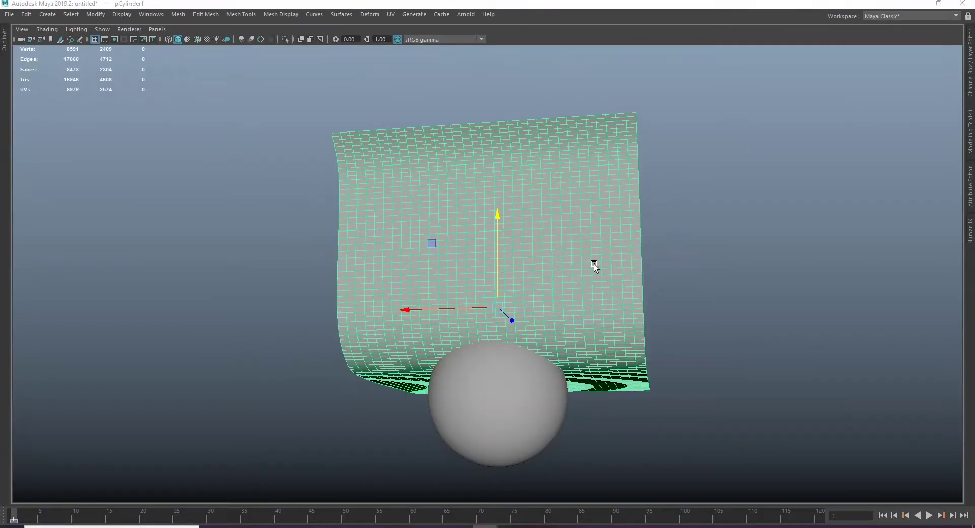
pyautogui.moveTo(594, 264); pyautogui.dragTo(596, 346)
pyautogui.scroll(3, 580, 340)
pyautogui.scroll(-3, 579, 340)
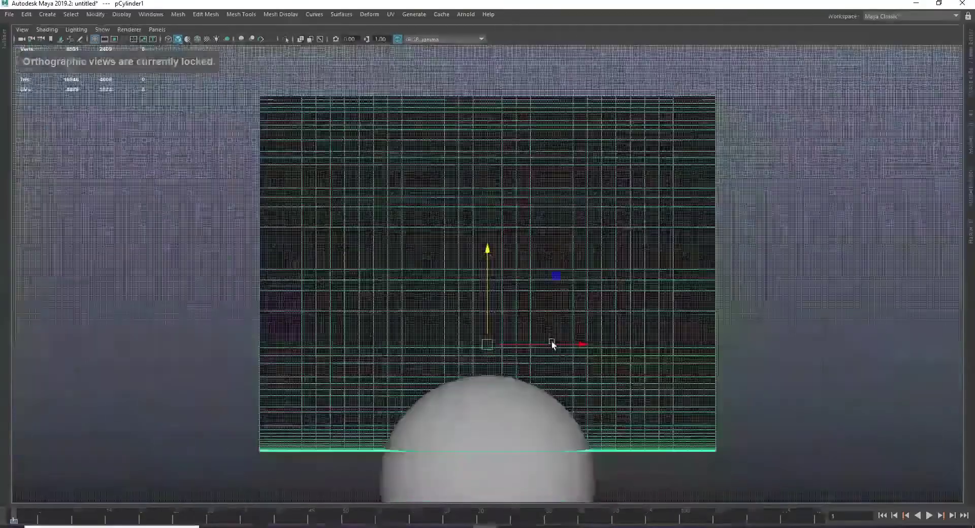
pyautogui.press('space')
pyautogui.press('space')
pyautogui.moveTo(579, 302); pyautogui.dragTo(635, 304)
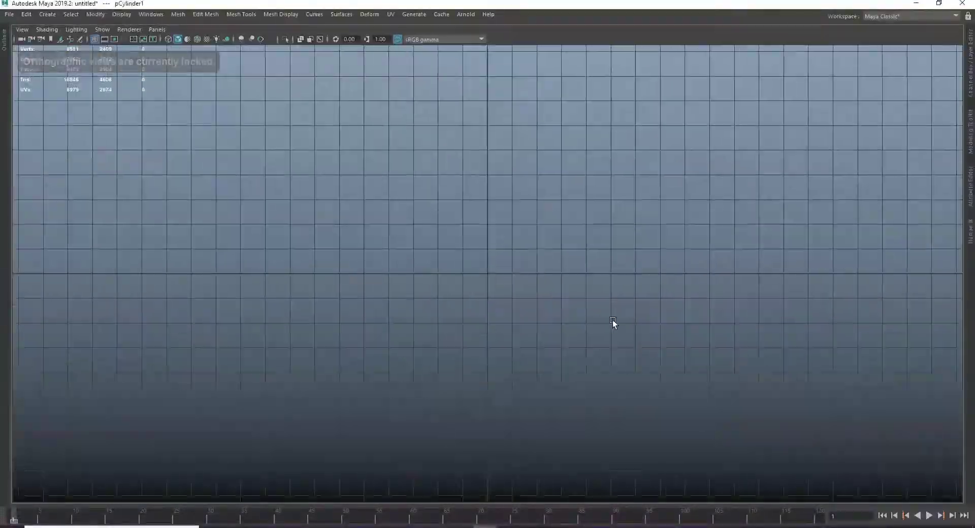
pyautogui.scroll(-5, 612, 320)
pyautogui.scroll(2, 544, 333)
pyautogui.scroll(2, 616, 356)
# Move the sheet under and behind the sphere so it rests on the floor, then check in perspective
pyautogui.moveTo(560, 285)
pyautogui.mouseDown()
pyautogui.moveTo(483, 275)
pyautogui.moveTo(449, 310)
pyautogui.mouseUp()
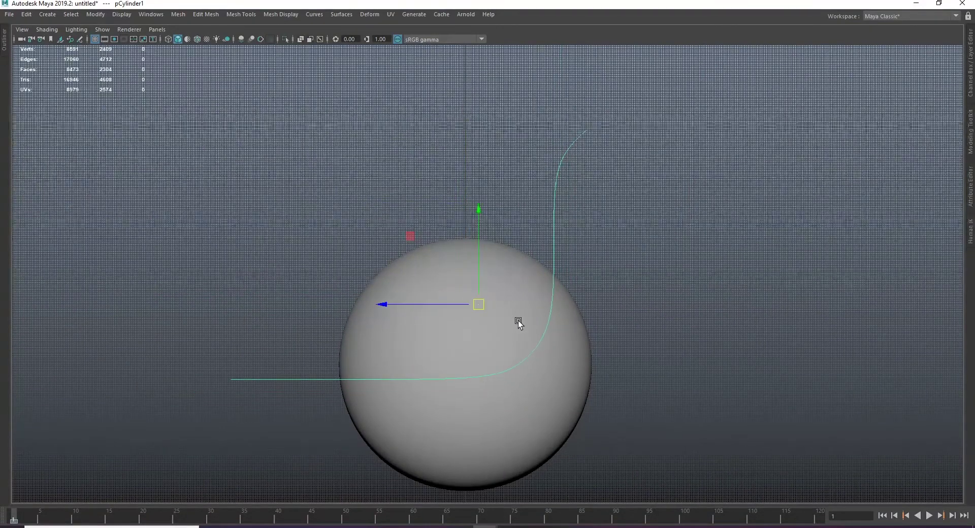
pyautogui.keyDown('alt'); pyautogui.moveTo(518, 322); pyautogui.dragTo(516, 271, button='middle'); pyautogui.keyUp('alt')
pyautogui.moveTo(515, 272); pyautogui.dragTo(464, 327)
pyautogui.click(467, 328)
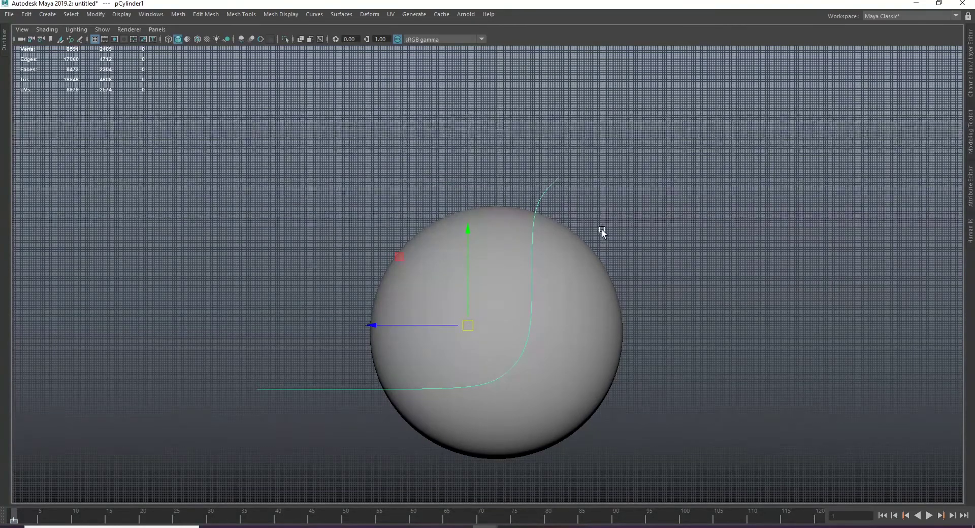
pyautogui.press('space')
pyautogui.moveTo(602, 270); pyautogui.dragTo(576, 292)
pyautogui.moveTo(508, 377)
pyautogui.keyDown('alt'); pyautogui.mouseDown()
pyautogui.moveTo(464, 290)
pyautogui.moveTo(398, 305)
pyautogui.moveTo(471, 316)
pyautogui.mouseUp(); pyautogui.keyUp('alt')
pyautogui.moveTo(620, 212)
pyautogui.keyDown('alt'); pyautogui.mouseDown()
pyautogui.moveTo(531, 265)
pyautogui.moveTo(549, 246)
pyautogui.moveTo(601, 224)
pyautogui.mouseUp(); pyautogui.keyUp('alt')
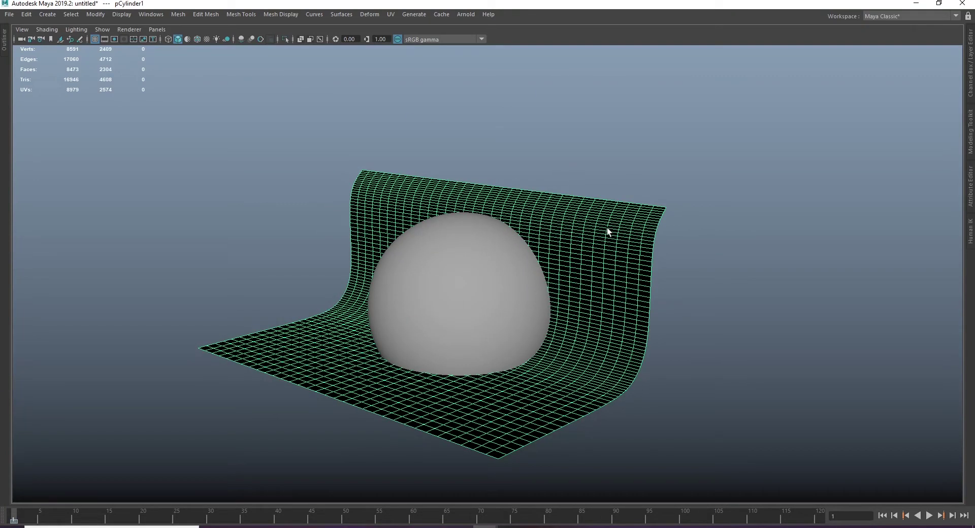
# Orbit around the sphere and backdrop sheet to inspect the sheet's dark side
pyautogui.moveTo(613, 234)
pyautogui.keyDown('alt'); pyautogui.mouseDown()
pyautogui.moveTo(653, 233)
pyautogui.moveTo(677, 211)
pyautogui.moveTo(632, 208)
pyautogui.mouseUp(); pyautogui.keyUp('alt')
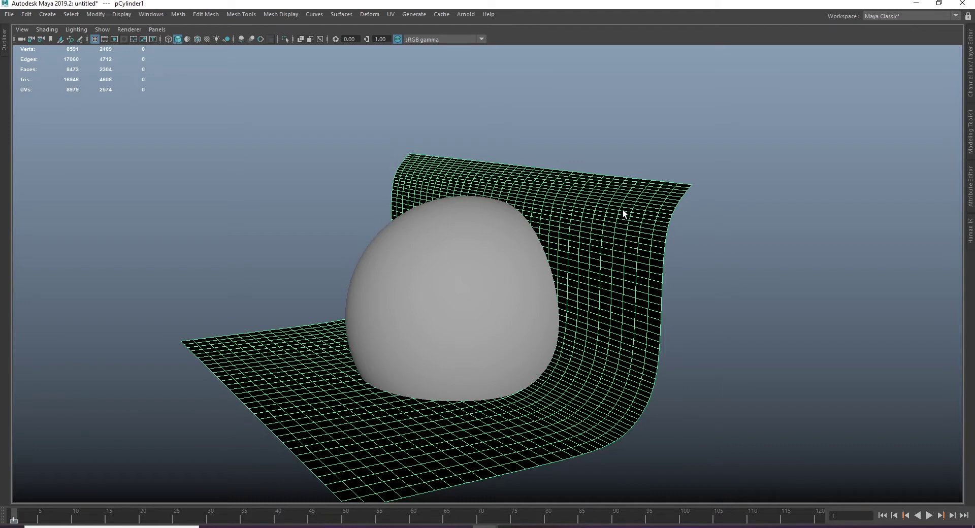
pyautogui.moveTo(625, 286)
pyautogui.keyDown('alt'); pyautogui.mouseDown()
pyautogui.moveTo(631, 246)
pyautogui.moveTo(626, 300)
pyautogui.mouseUp(); pyautogui.keyUp('alt')
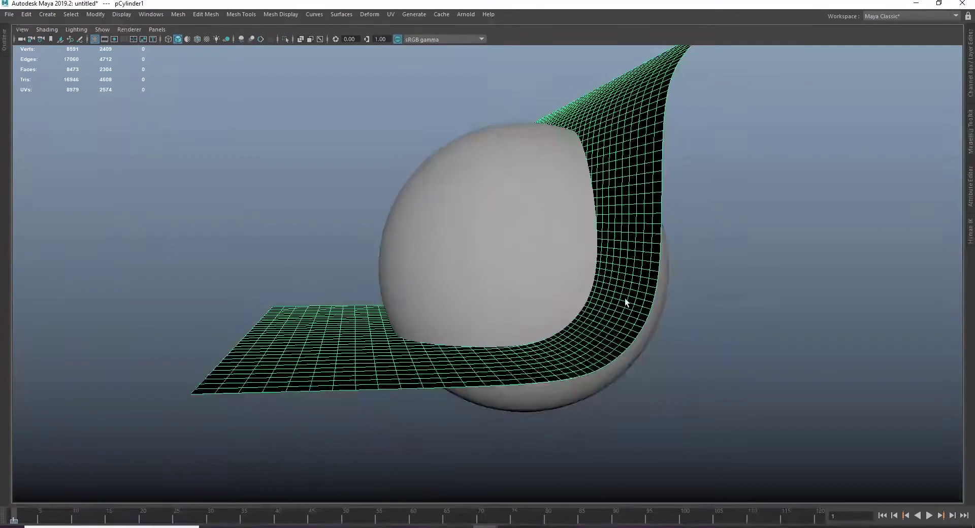
pyautogui.keyDown('alt'); pyautogui.moveTo(475, 327); pyautogui.dragTo(588, 252); pyautogui.keyUp('alt')
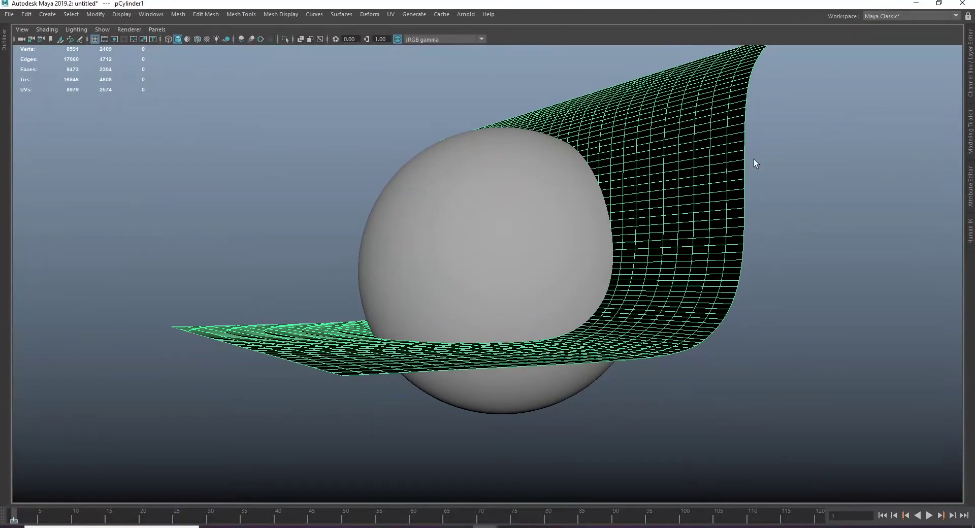
pyautogui.moveTo(493, 308)
pyautogui.keyDown('alt'); pyautogui.mouseDown()
pyautogui.moveTo(750, 214)
pyautogui.moveTo(547, 177)
pyautogui.moveTo(474, 178)
pyautogui.moveTo(550, 202)
pyautogui.moveTo(481, 163)
pyautogui.moveTo(481, 199)
pyautogui.moveTo(552, 146)
pyautogui.mouseUp(); pyautogui.keyUp('alt')
pyautogui.click(750, 214)
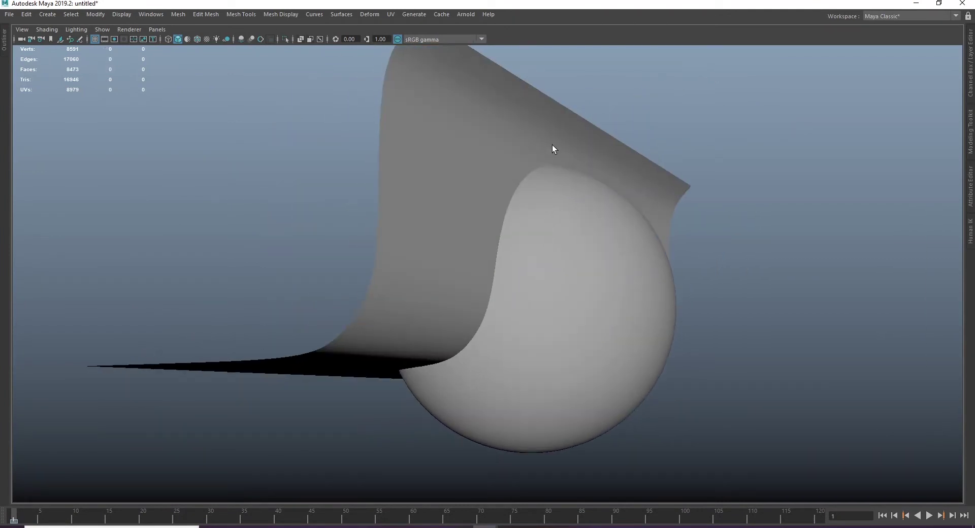
pyautogui.click(577, 184)
pyautogui.click(743, 231)
pyautogui.keyDown('alt'); pyautogui.moveTo(553, 298); pyautogui.dragTo(416, 215); pyautogui.keyUp('alt')
pyautogui.keyDown('alt'); pyautogui.moveTo(471, 233); pyautogui.dragTo(592, 127); pyautogui.keyUp('alt')
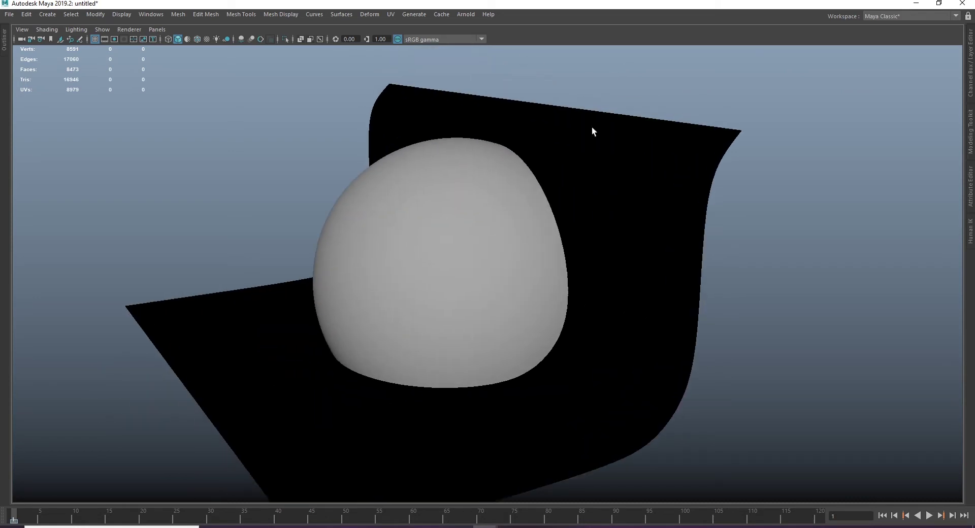
# Select the backdrop sheet and reverse its face normals so it shades grey
pyautogui.click(592, 127)
pyautogui.click(257, 16)
pyautogui.click(286, 60)
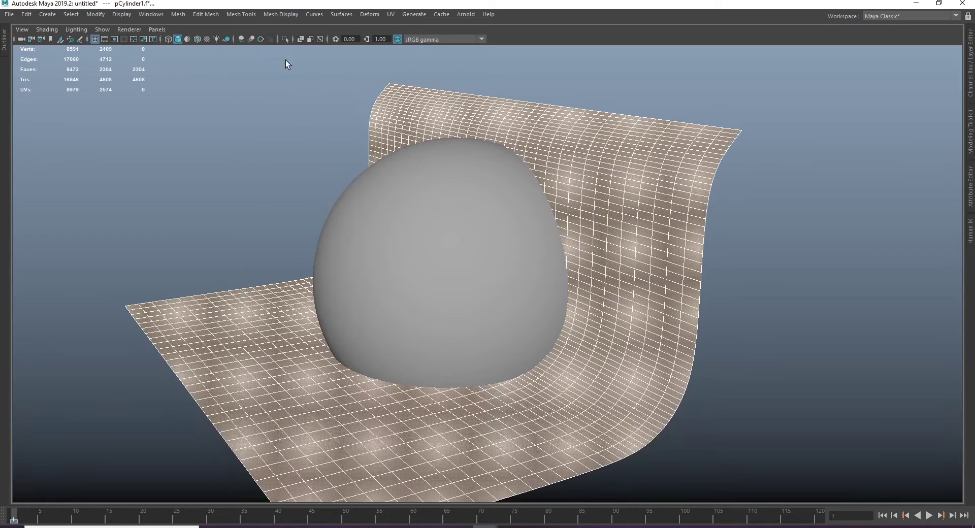
pyautogui.click(758, 181)
pyautogui.moveTo(757, 182)
pyautogui.keyDown('alt'); pyautogui.mouseDown()
pyautogui.moveTo(392, 161)
pyautogui.moveTo(562, 178)
pyautogui.moveTo(398, 163)
pyautogui.moveTo(544, 174)
pyautogui.moveTo(471, 194)
pyautogui.moveTo(539, 201)
pyautogui.mouseUp(); pyautogui.keyUp('alt')
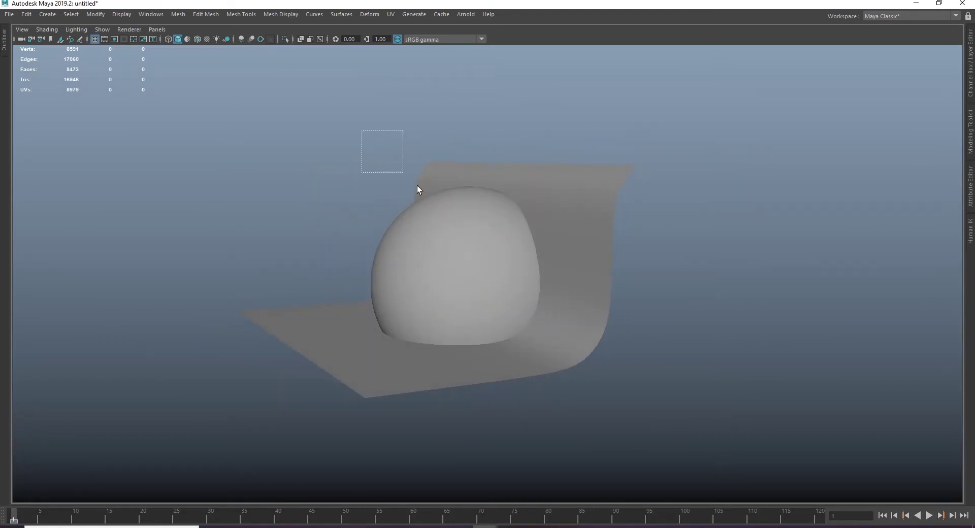
# Select the sphere and curved plane and apply a Boolean Difference
pyautogui.moveTo(418, 189); pyautogui.dragTo(674, 277)
pyautogui.click(475, 268)
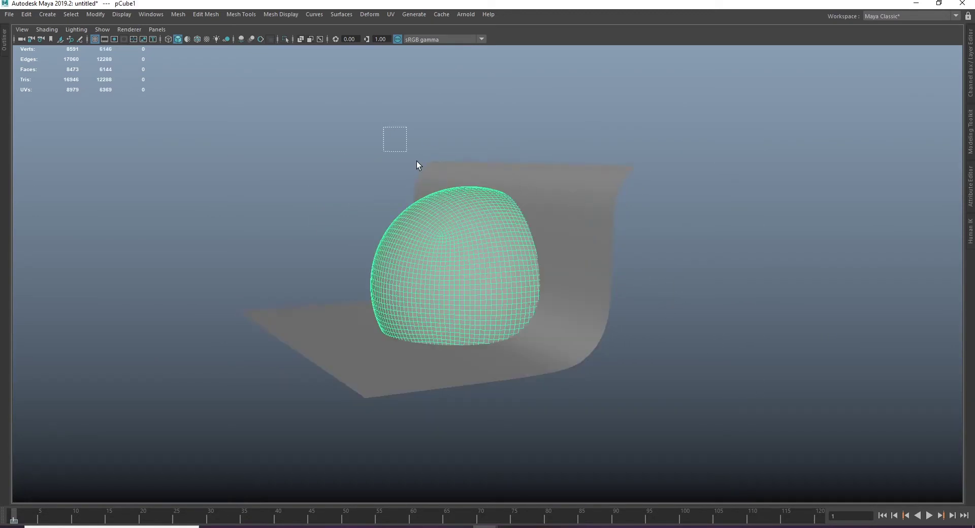
pyautogui.moveTo(417, 166); pyautogui.dragTo(636, 312)
pyautogui.click(691, 270)
pyautogui.click(494, 245)
pyautogui.keyDown('alt'); pyautogui.moveTo(494, 245); pyautogui.dragTo(490, 264); pyautogui.keyUp('alt')
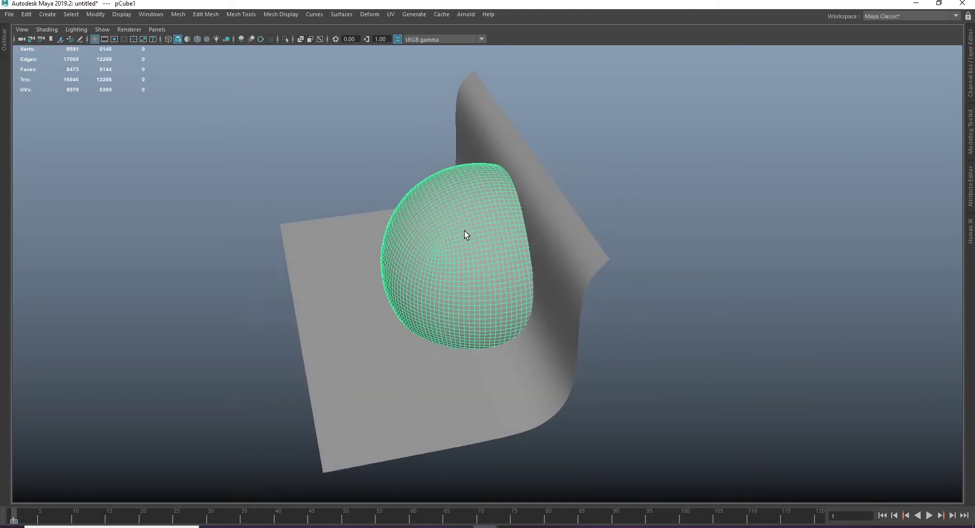
pyautogui.keyDown('shift'); pyautogui.click(583, 238); pyautogui.keyUp('shift')
pyautogui.click(155, 14)
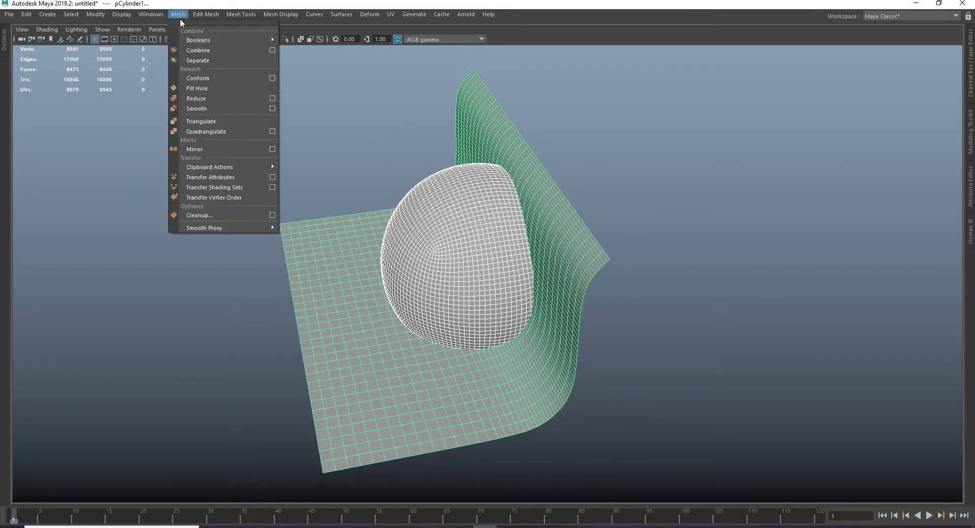
pyautogui.click(308, 54)
# Inspect the sliced sphere pCube2 and restore the full interface with Ctrl+Space
pyautogui.keyDown('alt'); pyautogui.moveTo(596, 236); pyautogui.dragTo(446, 217); pyautogui.keyUp('alt')
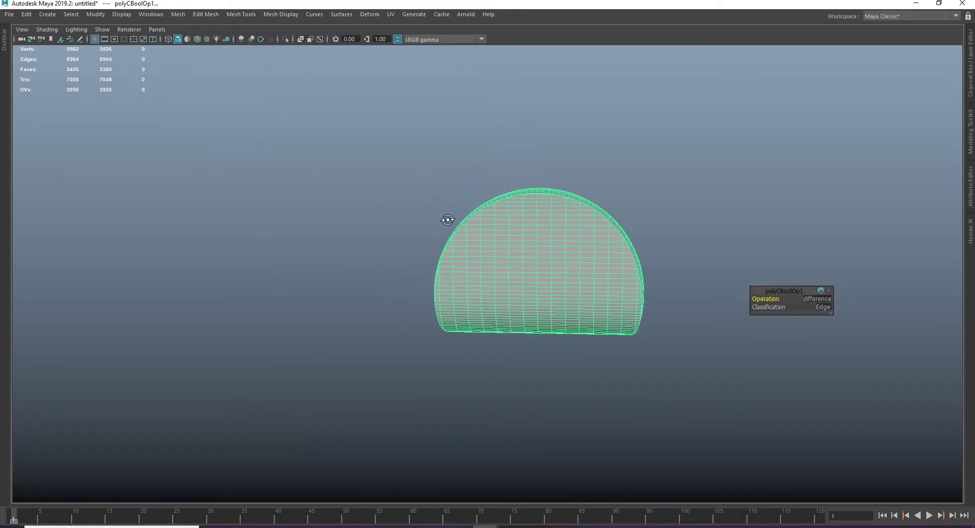
pyautogui.click(647, 200)
pyautogui.moveTo(510, 241)
pyautogui.keyDown('alt'); pyautogui.mouseDown()
pyautogui.moveTo(647, 178)
pyautogui.moveTo(516, 267)
pyautogui.moveTo(546, 222)
pyautogui.moveTo(566, 251)
pyautogui.moveTo(660, 278)
pyautogui.moveTo(526, 255)
pyautogui.moveTo(577, 261)
pyautogui.moveTo(669, 243)
pyautogui.mouseUp(); pyautogui.keyUp('alt')
pyautogui.click(526, 256)
pyautogui.scroll(2, 658, 250)
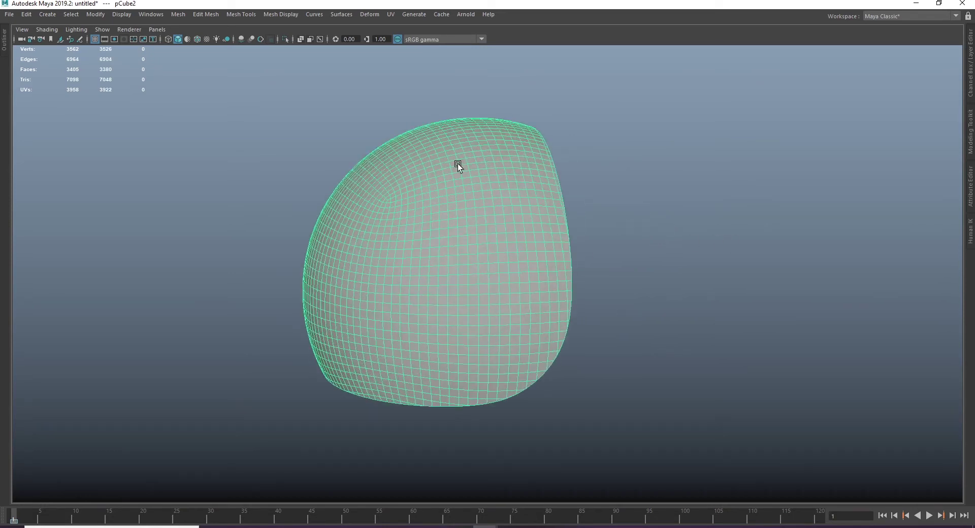
pyautogui.click(566, 168)
pyautogui.hotkey('ctrl', 'space')
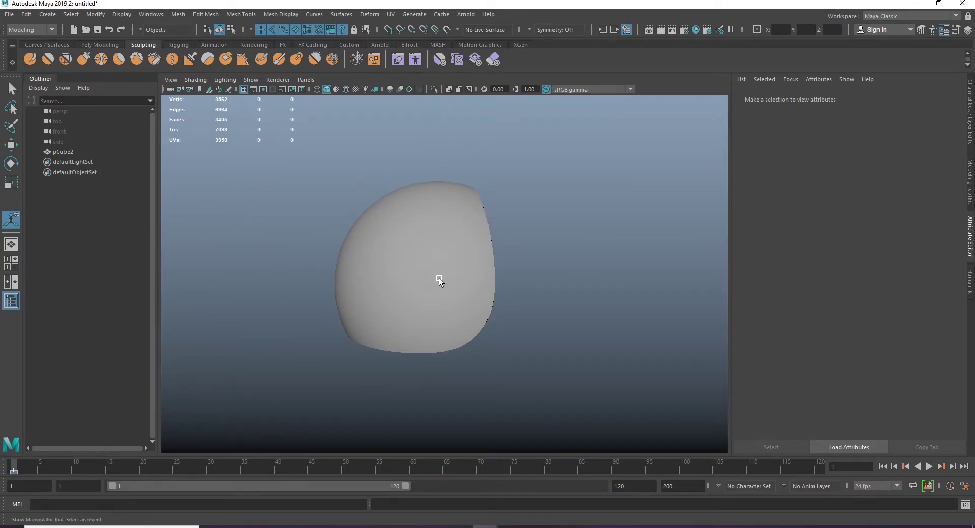
# Select the sliced sphere pCube2 and set it as the live surface
pyautogui.keyDown('alt'); pyautogui.moveTo(530, 236); pyautogui.dragTo(478, 235); pyautogui.keyUp('alt')
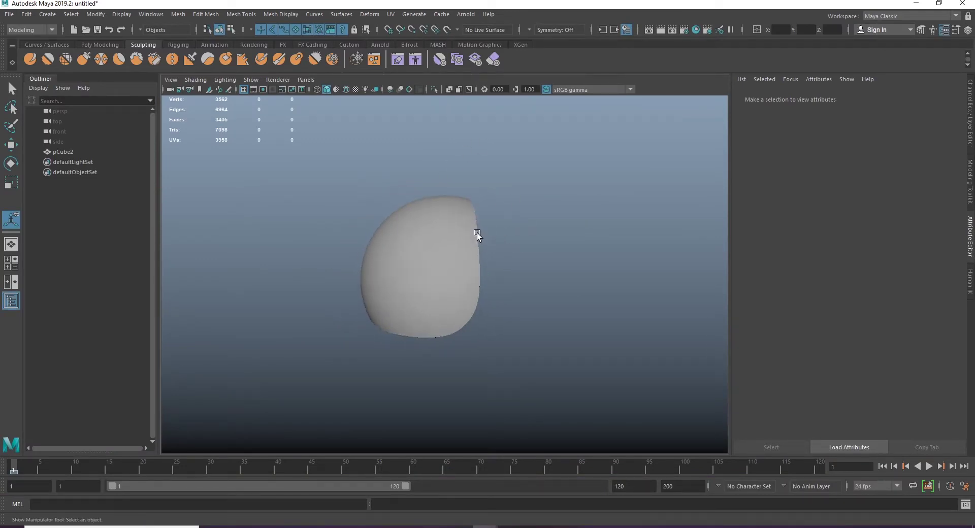
pyautogui.click(442, 211)
pyautogui.click(523, 265)
pyautogui.click(437, 213)
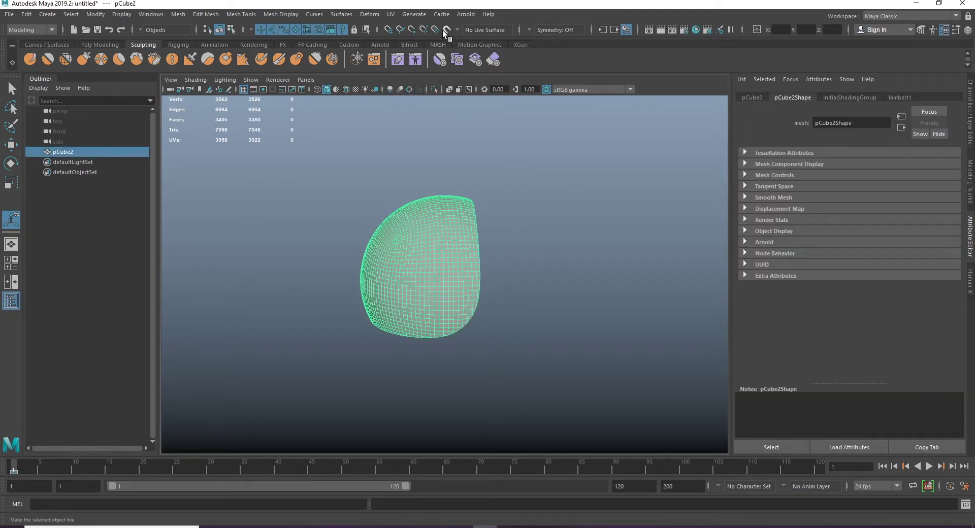
pyautogui.moveTo(434, 256)
pyautogui.keyDown('alt'); pyautogui.mouseDown()
pyautogui.moveTo(457, 245)
pyautogui.moveTo(435, 198)
pyautogui.mouseUp(); pyautogui.keyUp('alt')
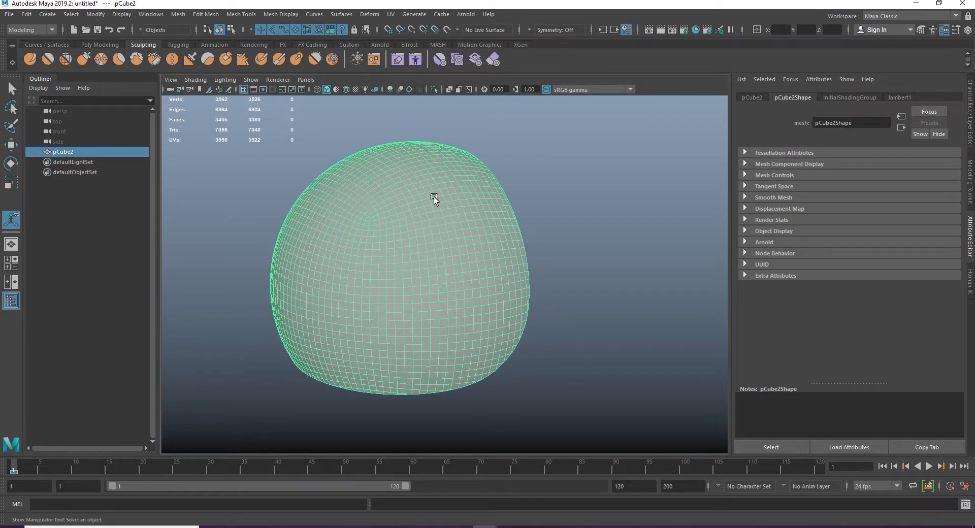
pyautogui.click(449, 31)
pyautogui.moveTo(621, 196)
pyautogui.keyDown('alt'); pyautogui.mouseDown()
pyautogui.moveTo(508, 207)
pyautogui.moveTo(486, 220)
pyautogui.moveTo(419, 201)
pyautogui.mouseUp(); pyautogui.keyUp('alt')
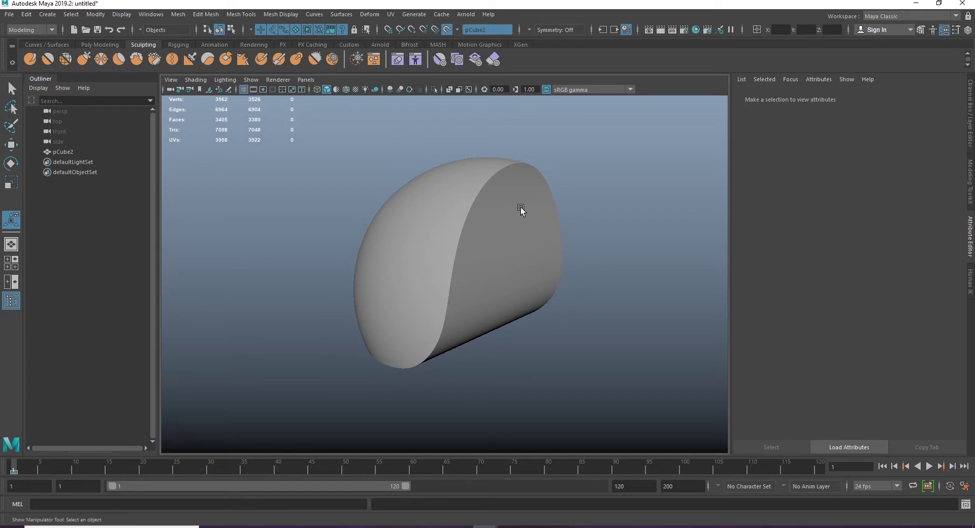
# Create a test plane, scale it well beyond the dome and position it above
pyautogui.keyDown('alt'); pyautogui.moveTo(520, 209); pyautogui.dragTo(513, 224); pyautogui.keyUp('alt')
pyautogui.press('[')
pyautogui.keyDown('alt'); pyautogui.moveTo(431, 242); pyautogui.dragTo(601, 178); pyautogui.keyUp('alt')
pyautogui.keyDown('shift'); pyautogui.rightClick(601, 176); pyautogui.keyUp('shift')
pyautogui.click(536, 161)
pyautogui.press('w')
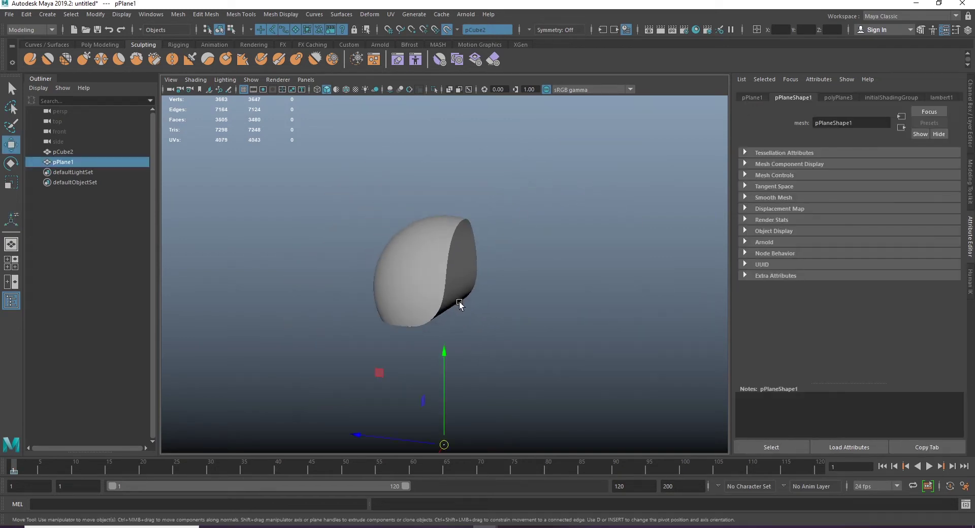
pyautogui.press('r')
pyautogui.moveTo(444, 356)
pyautogui.mouseDown()
pyautogui.moveTo(449, 152)
pyautogui.moveTo(567, 191)
pyautogui.moveTo(553, 207)
pyautogui.moveTo(483, 211)
pyautogui.moveTo(447, 331)
pyautogui.mouseUp()
pyautogui.press('w')
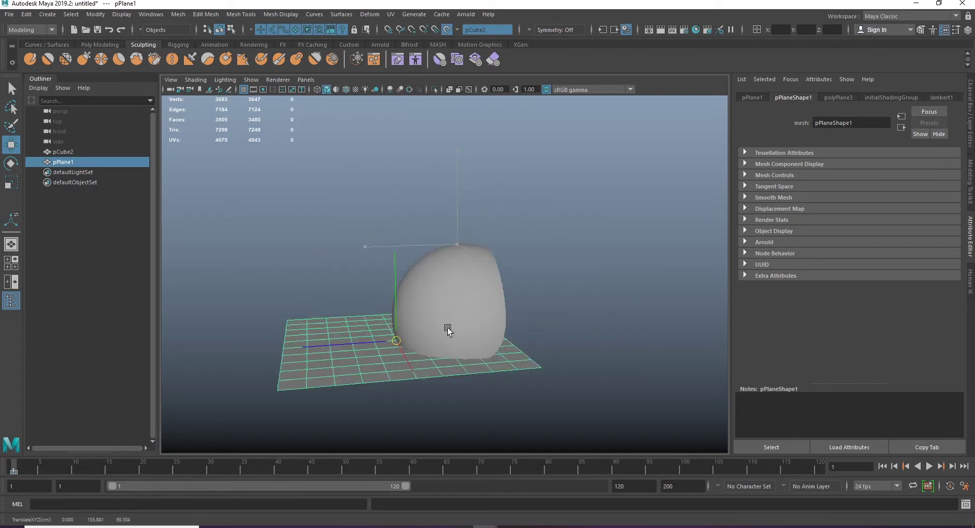
pyautogui.moveTo(448, 330)
pyautogui.mouseDown(button='middle')
pyautogui.moveTo(463, 212)
pyautogui.moveTo(694, 257)
pyautogui.moveTo(457, 272)
pyautogui.moveTo(569, 267)
pyautogui.moveTo(497, 311)
pyautogui.moveTo(490, 135)
pyautogui.moveTo(484, 149)
pyautogui.moveTo(512, 166)
pyautogui.moveTo(554, 67)
pyautogui.moveTo(542, 140)
pyautogui.mouseUp(button='middle')
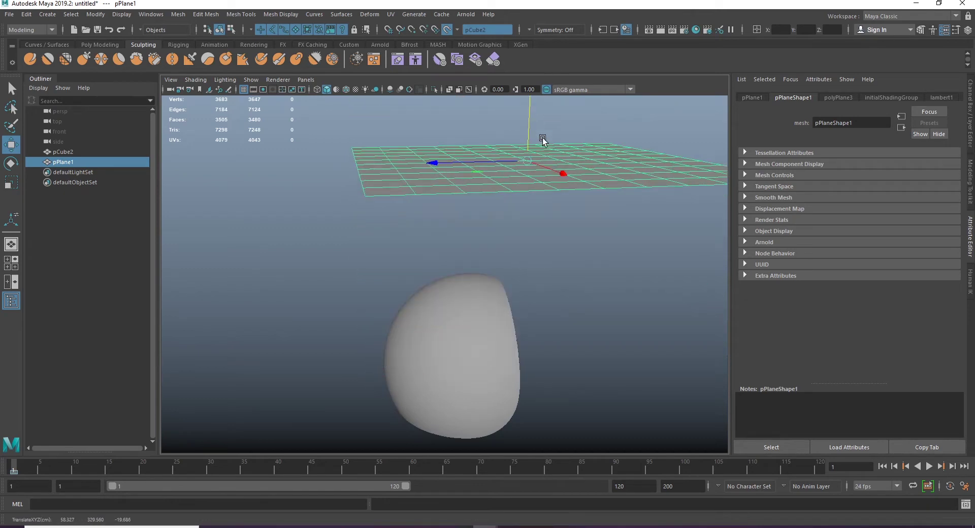
pyautogui.moveTo(474, 159); pyautogui.dragTo(434, 163, button='middle')
# Pull a patch of the plane's vertices down into a spike
pyautogui.press('q')
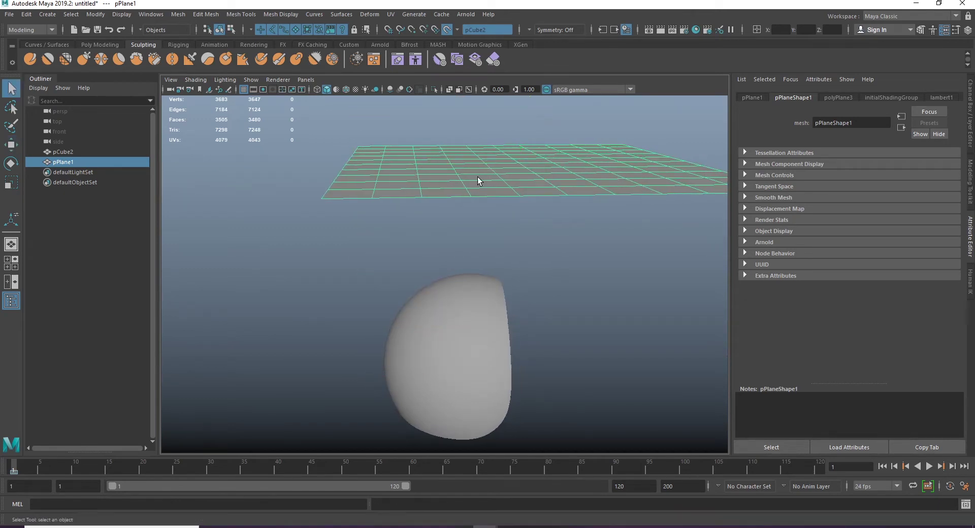
pyautogui.rightClick(428, 166)
pyautogui.click(379, 164)
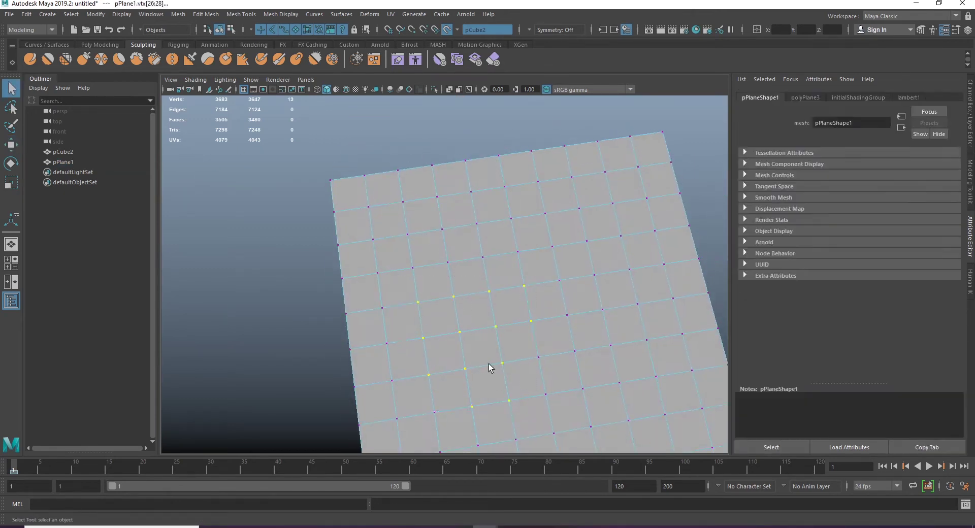
pyautogui.moveTo(412, 175)
pyautogui.mouseDown()
pyautogui.moveTo(531, 238)
pyautogui.moveTo(476, 156)
pyautogui.mouseUp()
pyautogui.press('w')
pyautogui.moveTo(477, 157); pyautogui.dragTo(476, 325, button='middle')
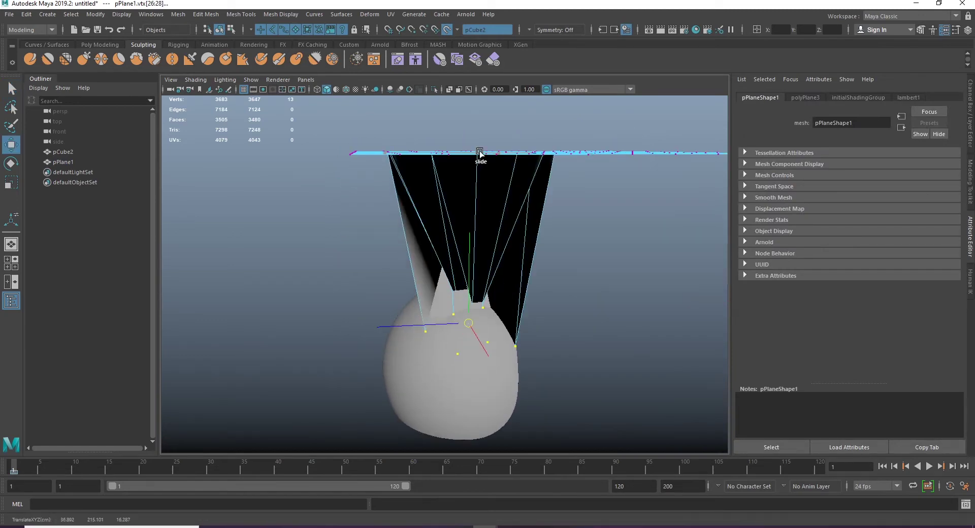
pyautogui.moveTo(476, 325)
pyautogui.keyDown('alt'); pyautogui.mouseDown()
pyautogui.moveTo(550, 204)
pyautogui.moveTo(603, 242)
pyautogui.moveTo(353, 167)
pyautogui.moveTo(423, 188)
pyautogui.moveTo(427, 243)
pyautogui.mouseUp(); pyautogui.keyUp('alt')
# Delete the spiked plane pPlane1 and bring up the polygon creation menu
pyautogui.press('q')
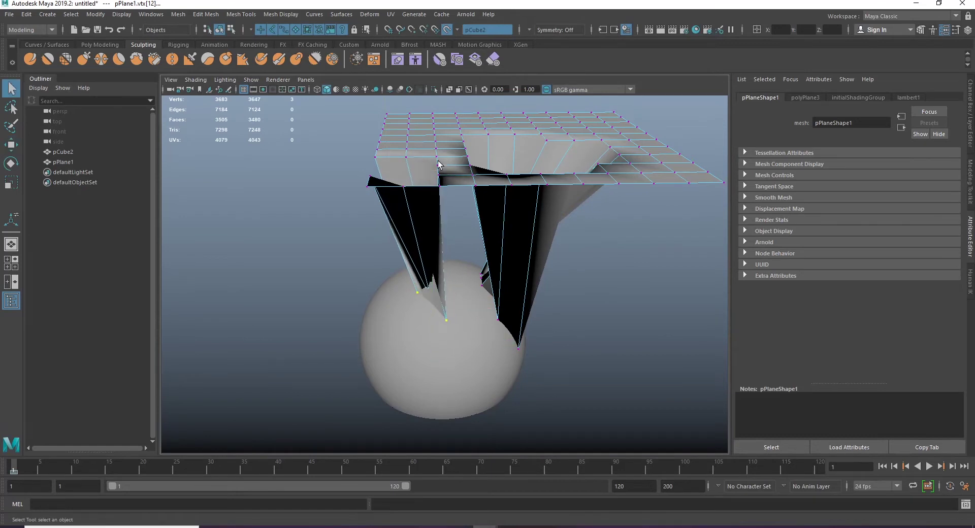
pyautogui.click(585, 305)
pyautogui.moveTo(584, 305)
pyautogui.keyDown('alt'); pyautogui.mouseDown()
pyautogui.moveTo(594, 303)
pyautogui.moveTo(497, 219)
pyautogui.mouseUp(); pyautogui.keyUp('alt')
pyautogui.click(499, 148)
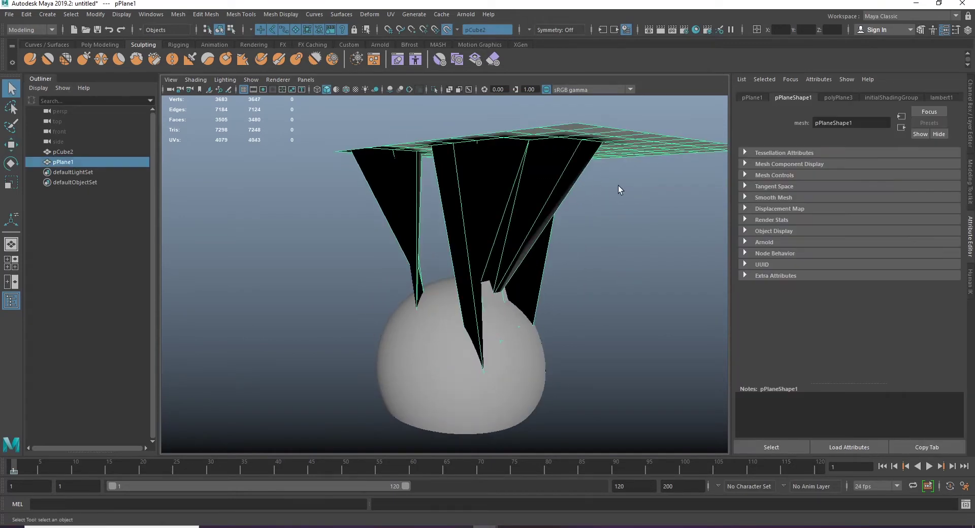
pyautogui.press('Delete')
pyautogui.moveTo(461, 332)
pyautogui.keyDown('alt'); pyautogui.mouseDown()
pyautogui.moveTo(559, 285)
pyautogui.moveTo(584, 295)
pyautogui.mouseUp(); pyautogui.keyUp('alt')
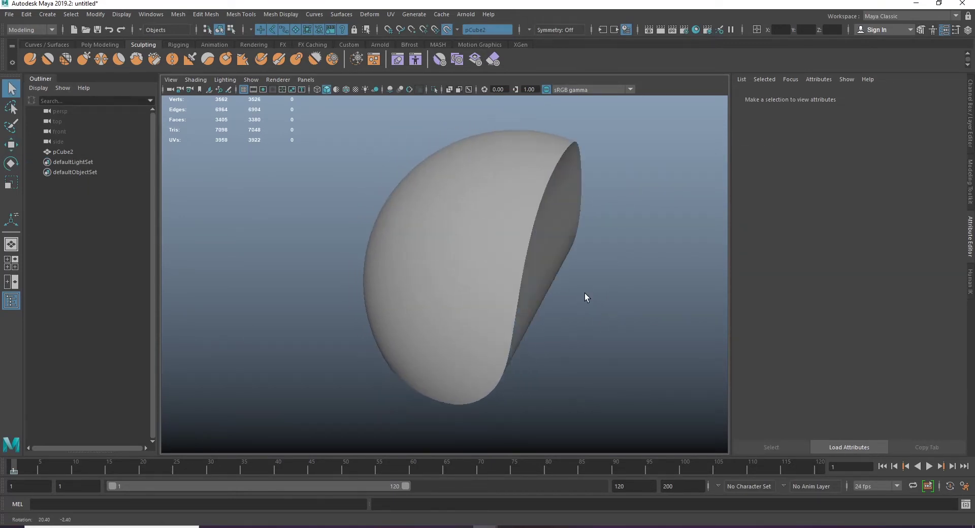
pyautogui.keyDown('shift'); pyautogui.moveTo(626, 181); pyautogui.dragTo(613, 272, button='right'); pyautogui.keyUp('shift')
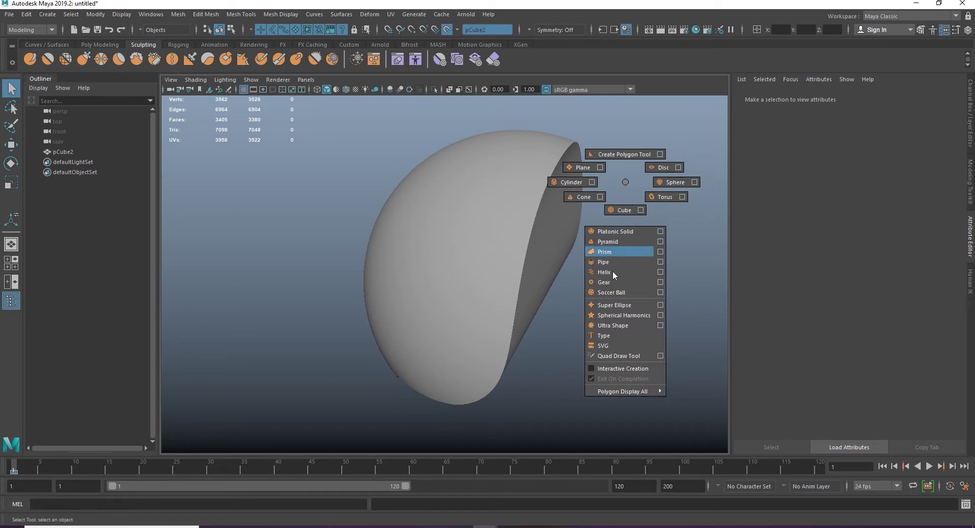
# Draw four trial quads on the live dome with Quad Draw
pyautogui.click(610, 356)
pyautogui.keyDown('alt'); pyautogui.moveTo(609, 356); pyautogui.dragTo(521, 265); pyautogui.keyUp('alt')
pyautogui.keyDown('alt'); pyautogui.moveTo(428, 275); pyautogui.dragTo(349, 285); pyautogui.keyUp('alt')
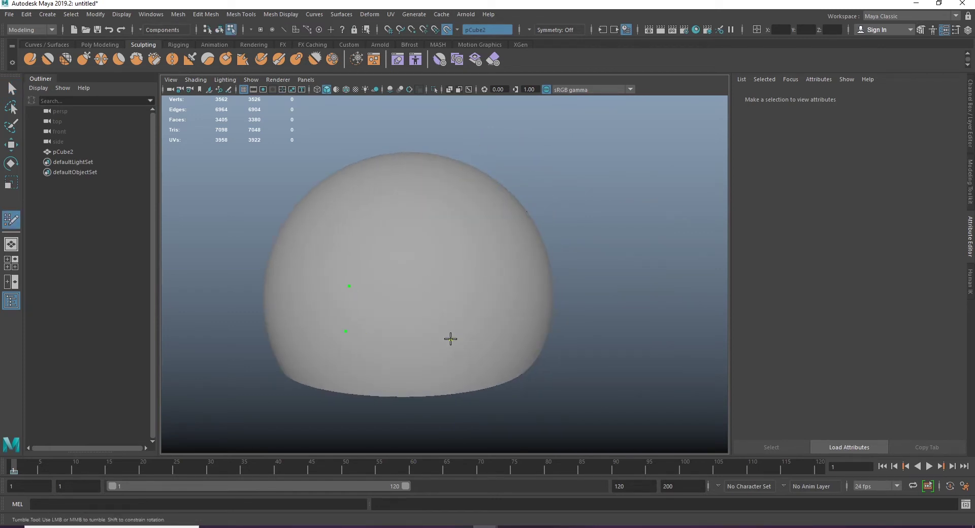
pyautogui.keyDown('shift'); pyautogui.click(408, 233); pyautogui.keyUp('shift')
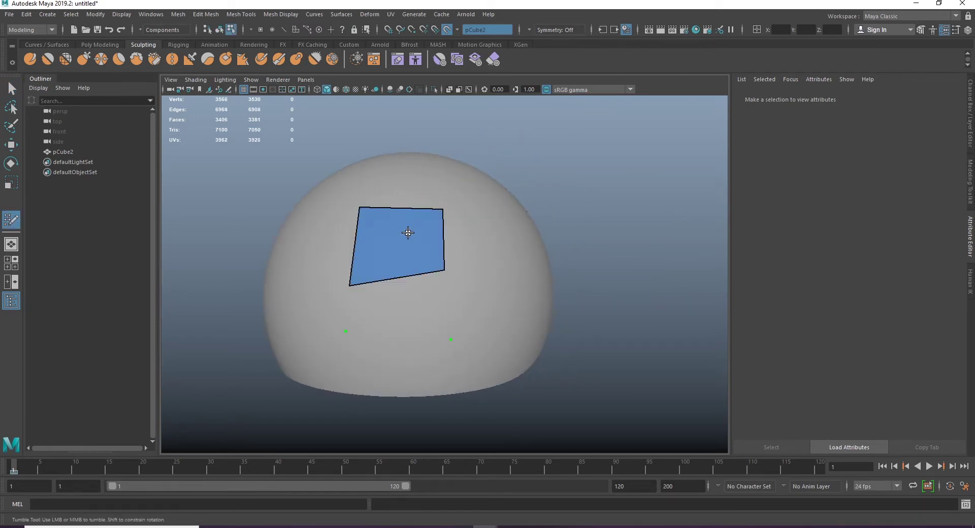
pyautogui.keyDown('shift'); pyautogui.click(401, 309); pyautogui.keyUp('shift')
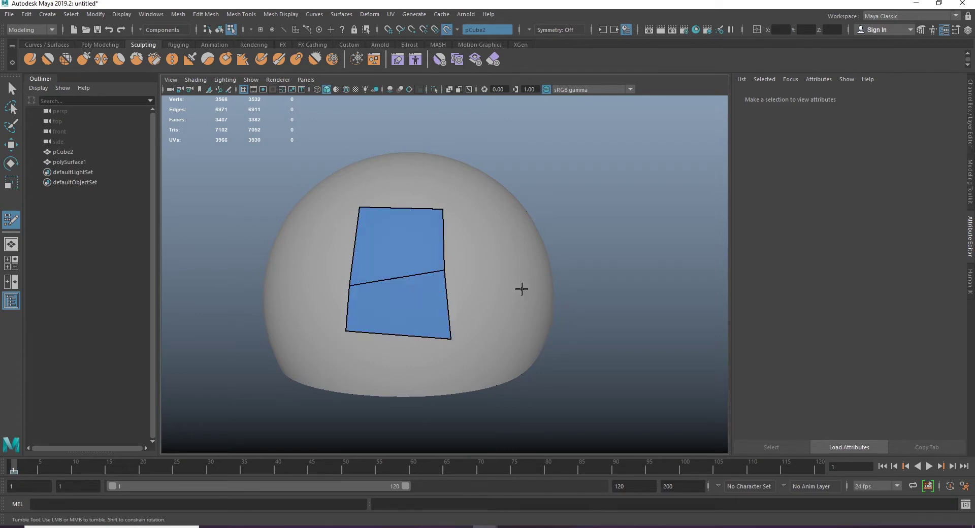
pyautogui.keyDown('alt'); pyautogui.moveTo(520, 287); pyautogui.dragTo(486, 213); pyautogui.keyUp('alt')
pyautogui.keyDown('shift'); pyautogui.click(439, 239); pyautogui.keyUp('shift')
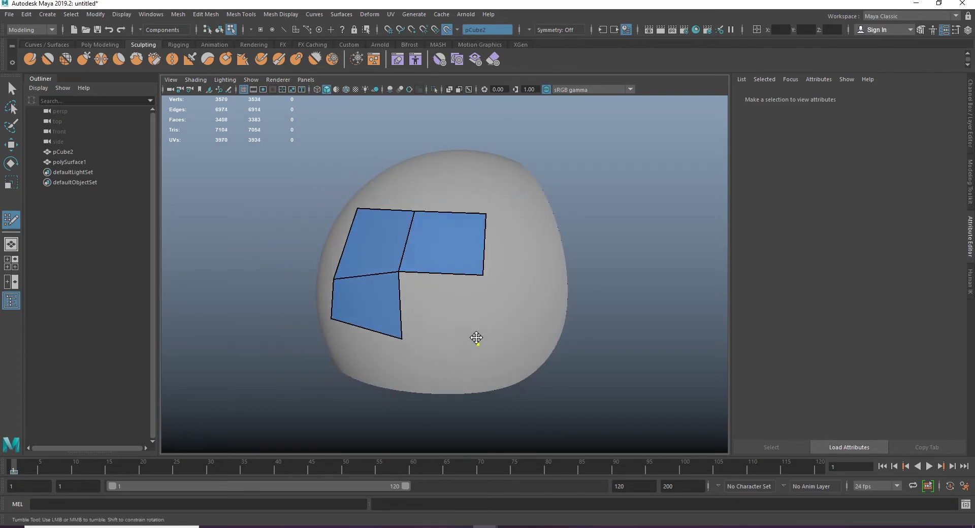
pyautogui.keyDown('shift'); pyautogui.click(477, 338); pyautogui.keyUp('shift')
# Remove three of the drawn quads, undo the last point, and select the remaining quad
pyautogui.keyDown('alt'); pyautogui.moveTo(396, 320); pyautogui.dragTo(458, 320); pyautogui.keyUp('alt')
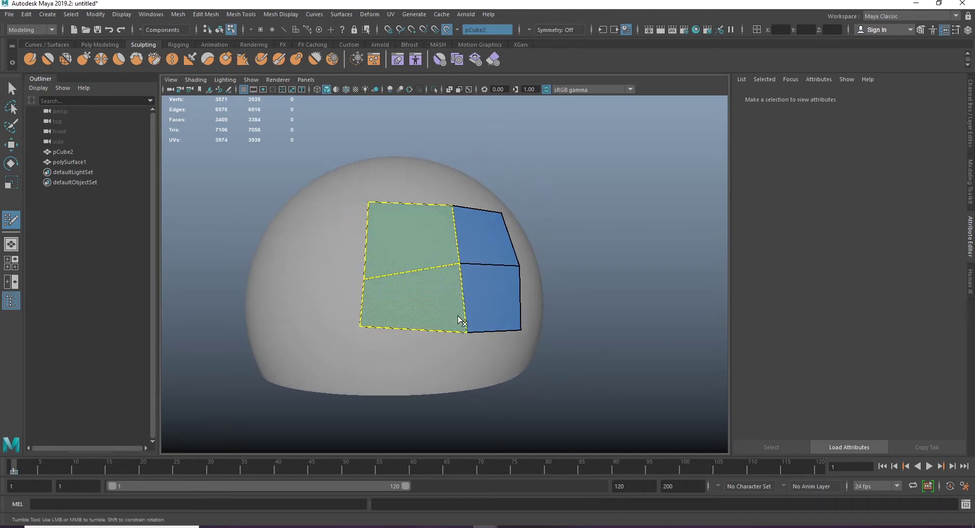
pyautogui.keyDown('alt'); pyautogui.moveTo(410, 307); pyautogui.dragTo(461, 267, button='right'); pyautogui.keyUp('alt')
pyautogui.moveTo(513, 215)
pyautogui.keyDown('alt'); pyautogui.mouseDown()
pyautogui.moveTo(533, 265)
pyautogui.moveTo(429, 292)
pyautogui.moveTo(428, 304)
pyautogui.mouseUp(); pyautogui.keyUp('alt')
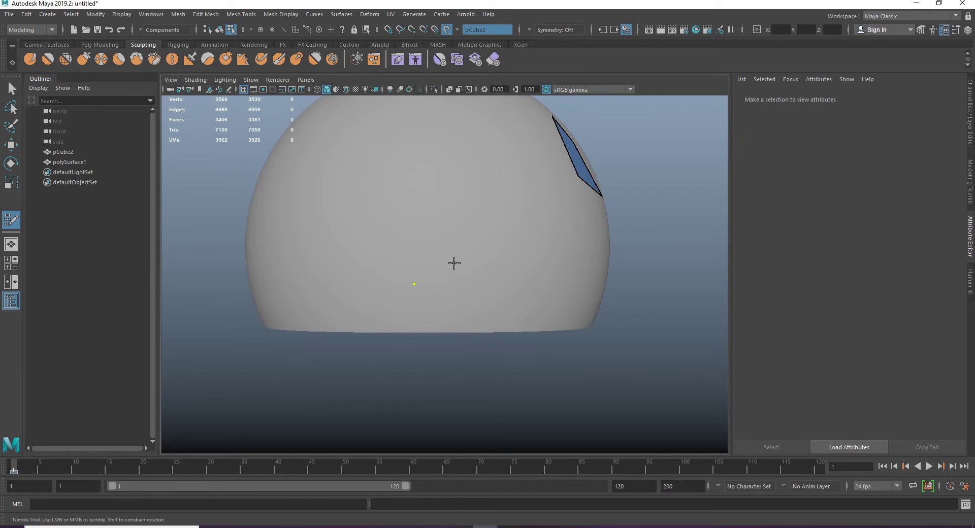
pyautogui.hotkey('ctrl', 'z')
pyautogui.press('w')
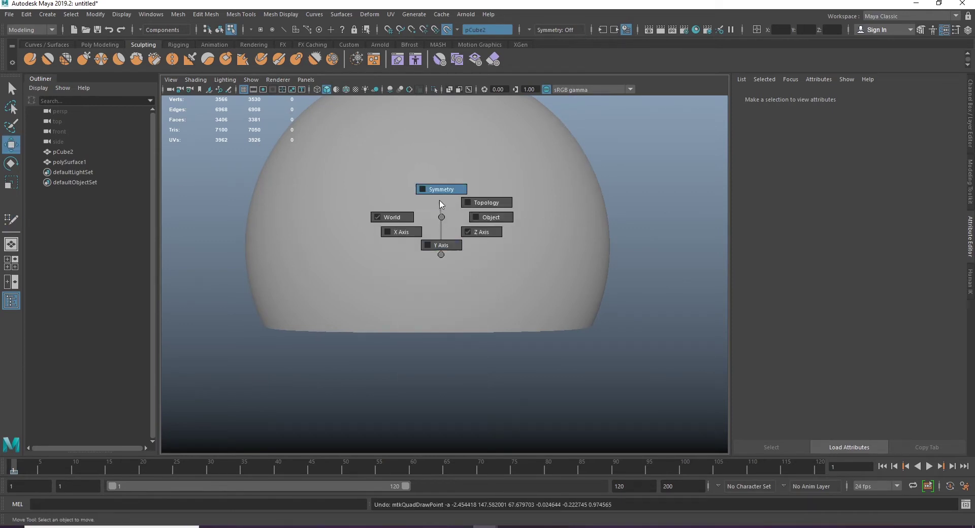
pyautogui.press('q')
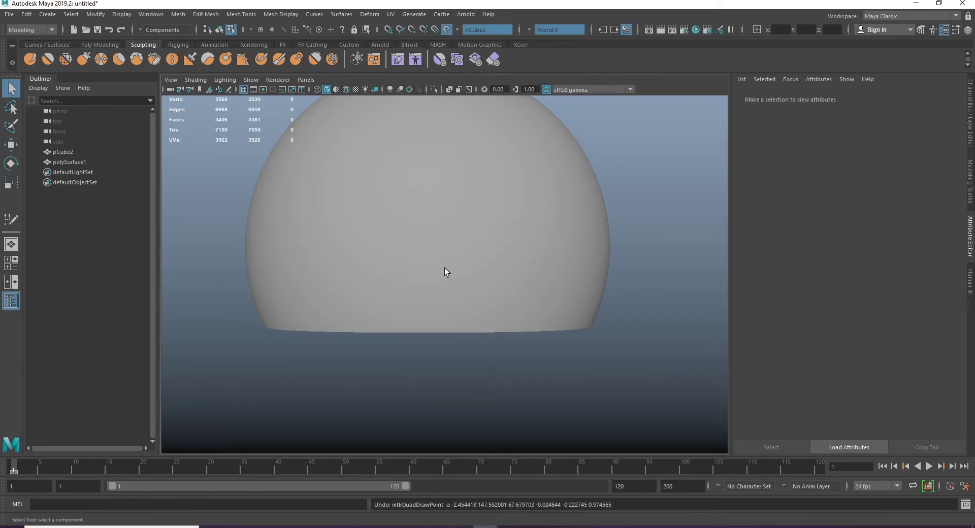
pyautogui.click(444, 267)
pyautogui.scroll(-3, 544, 292)
pyautogui.keyDown('alt'); pyautogui.moveTo(544, 292); pyautogui.dragTo(513, 274); pyautogui.keyUp('alt')
# Fill two quads along the dome's bottom edge and one at the lower-left
pyautogui.keyDown('shift'); pyautogui.moveTo(531, 226); pyautogui.dragTo(511, 452, button='right'); pyautogui.keyUp('shift')
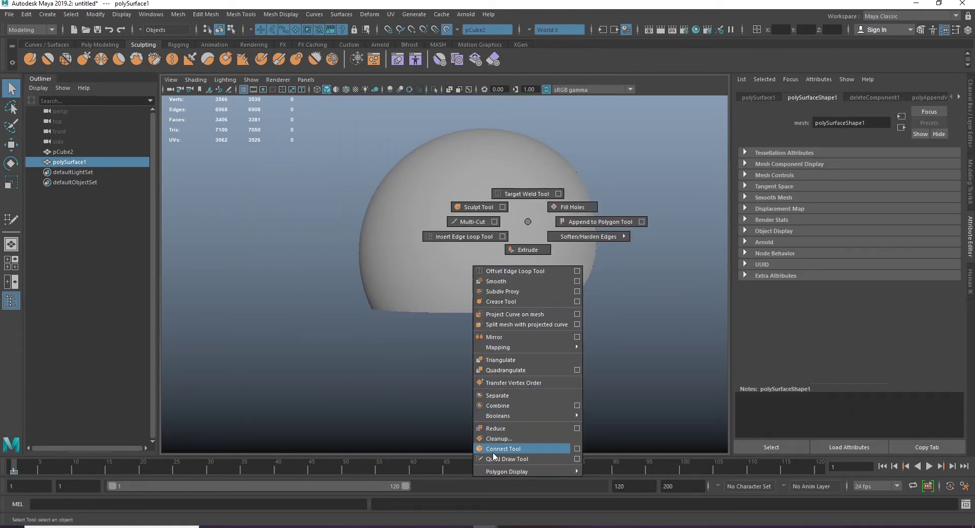
pyautogui.keyDown('alt'); pyautogui.moveTo(431, 353); pyautogui.dragTo(441, 255); pyautogui.keyUp('alt')
pyautogui.keyDown('alt'); pyautogui.moveTo(408, 269); pyautogui.dragTo(467, 248, button='right'); pyautogui.keyUp('alt')
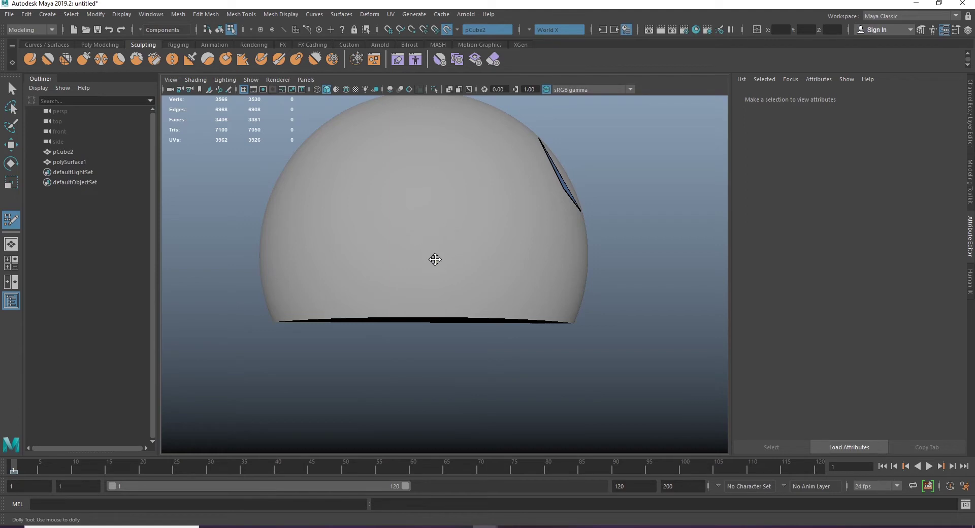
pyautogui.keyDown('alt'); pyautogui.moveTo(432, 313); pyautogui.dragTo(439, 313); pyautogui.keyUp('alt')
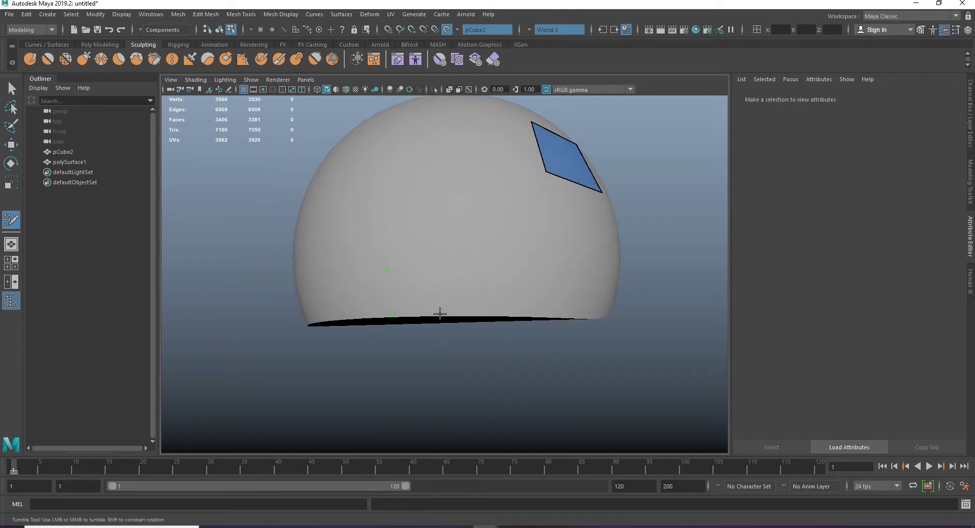
pyautogui.keyDown('shift'); pyautogui.click(398, 283); pyautogui.keyUp('shift')
pyautogui.keyDown('ctrl'); pyautogui.click(388, 276); pyautogui.keyUp('ctrl')
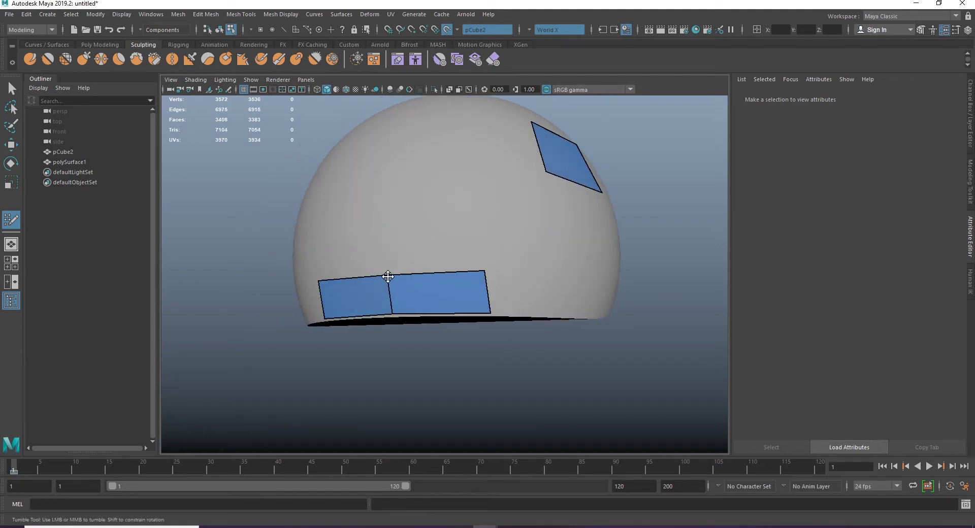
pyautogui.moveTo(387, 276)
pyautogui.keyDown('alt'); pyautogui.mouseDown()
pyautogui.moveTo(486, 305)
pyautogui.moveTo(434, 328)
pyautogui.mouseUp(); pyautogui.keyUp('alt')
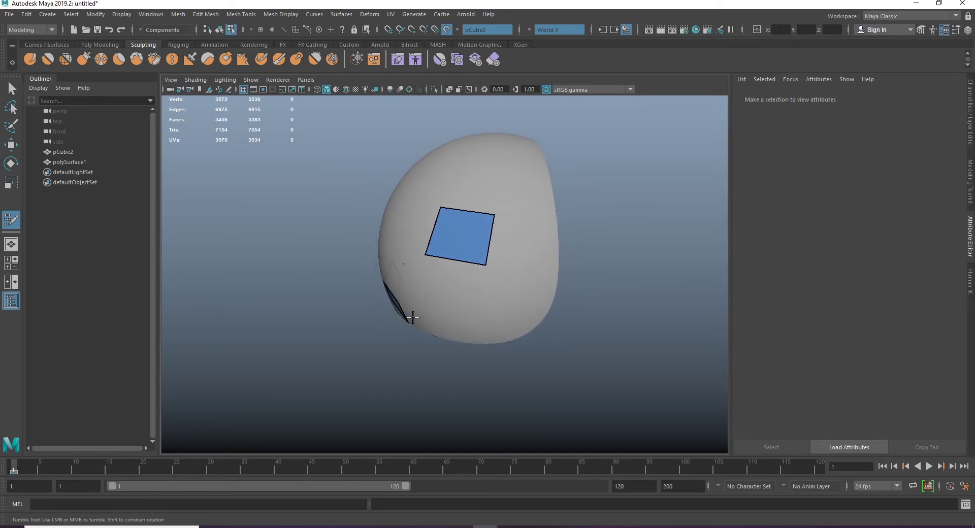
pyautogui.keyDown('shift'); pyautogui.click(422, 323); pyautogui.keyUp('shift')
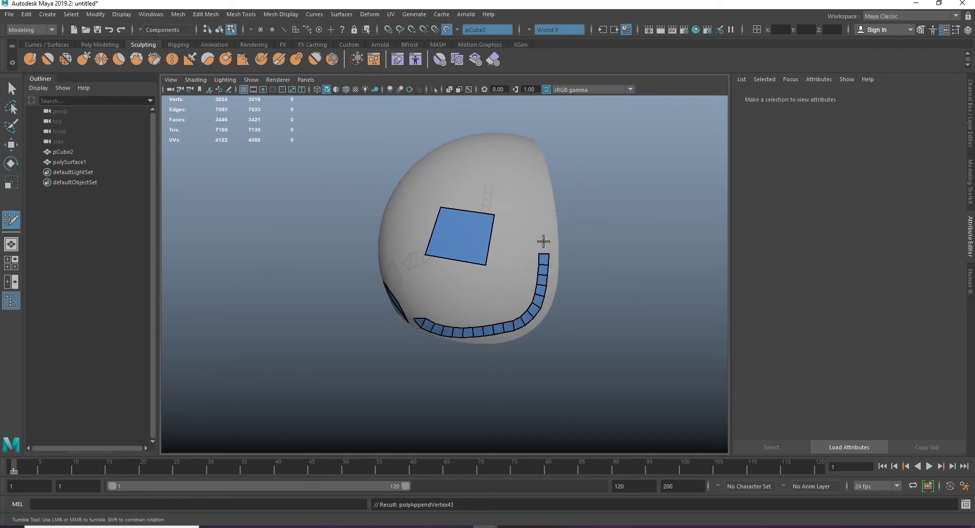
# Undo the trial quad strips up the right edge and delete the stray upper-right quad
pyautogui.moveTo(543, 242); pyautogui.dragTo(531, 163)
pyautogui.moveTo(464, 252)
pyautogui.keyDown('alt'); pyautogui.mouseDown()
pyautogui.moveTo(420, 348)
pyautogui.moveTo(493, 321)
pyautogui.moveTo(511, 267)
pyautogui.mouseUp(); pyautogui.keyUp('alt')
pyautogui.moveTo(541, 206); pyautogui.dragTo(533, 261)
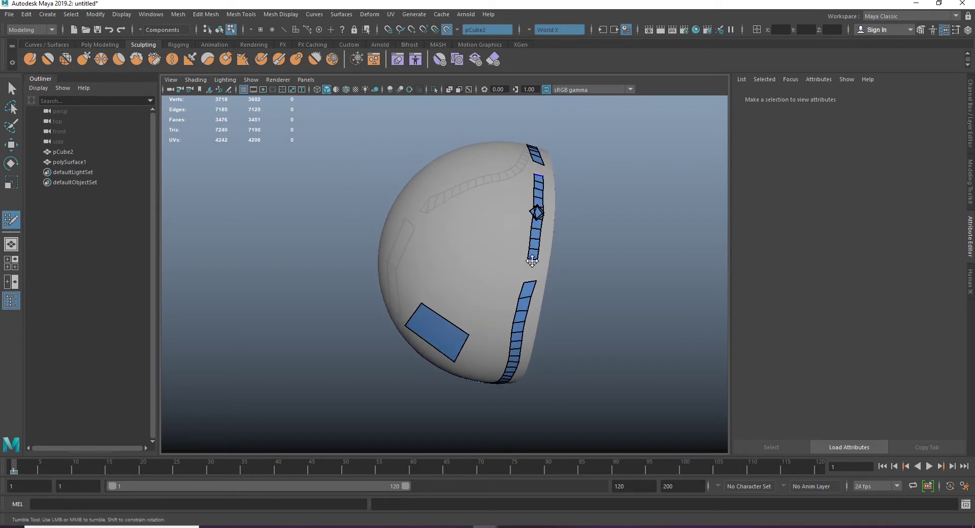
pyautogui.hotkey('ctrl', 'z')
pyautogui.keyDown('alt'); pyautogui.moveTo(512, 310); pyautogui.dragTo(566, 283); pyautogui.keyUp('alt')
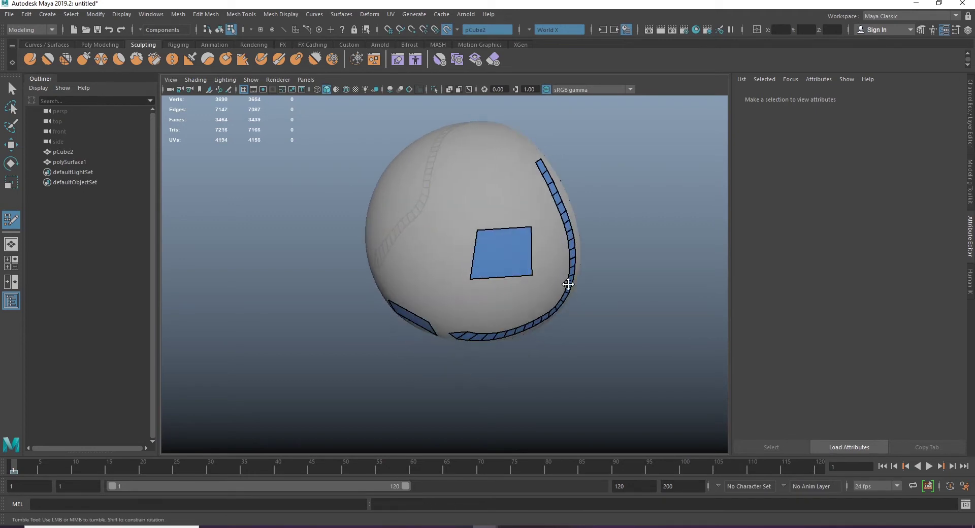
pyautogui.hotkey('ctrl', 'z')
pyautogui.keyDown('alt'); pyautogui.moveTo(505, 290); pyautogui.dragTo(556, 265, button='right'); pyautogui.keyUp('alt')
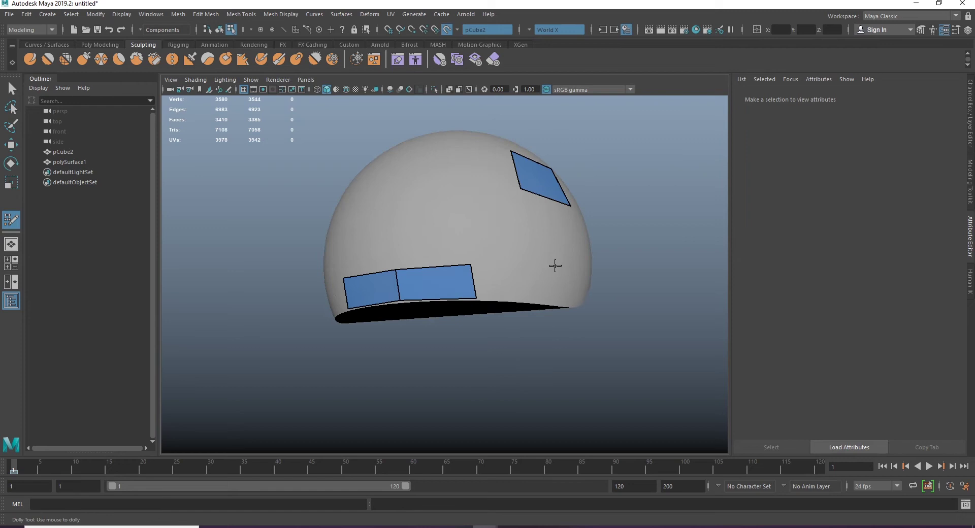
pyautogui.keyDown('ctrl'); pyautogui.keyDown('shift'); pyautogui.click(542, 185); pyautogui.keyUp('shift'); pyautogui.keyUp('ctrl')
pyautogui.keyDown('alt'); pyautogui.moveTo(542, 185); pyautogui.dragTo(515, 244); pyautogui.keyUp('alt')
# Nudge the quad's corner right and extrude two quads up from the strip's edge
pyautogui.moveTo(427, 266)
pyautogui.mouseDown()
pyautogui.moveTo(501, 286)
pyautogui.moveTo(469, 298)
pyautogui.moveTo(527, 299)
pyautogui.moveTo(579, 264)
pyautogui.moveTo(535, 268)
pyautogui.moveTo(561, 227)
pyautogui.moveTo(538, 274)
pyautogui.mouseUp()
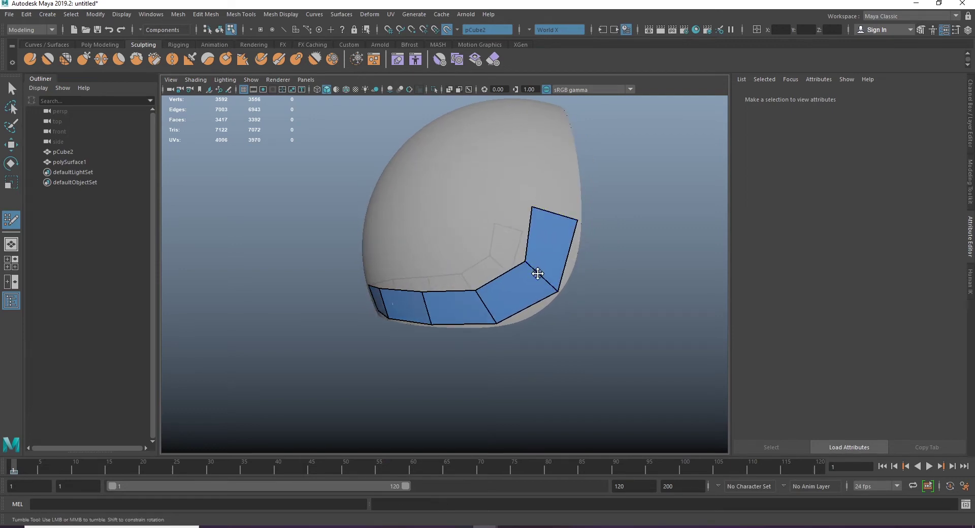
pyautogui.keyDown('alt'); pyautogui.moveTo(472, 283); pyautogui.dragTo(513, 285); pyautogui.keyUp('alt')
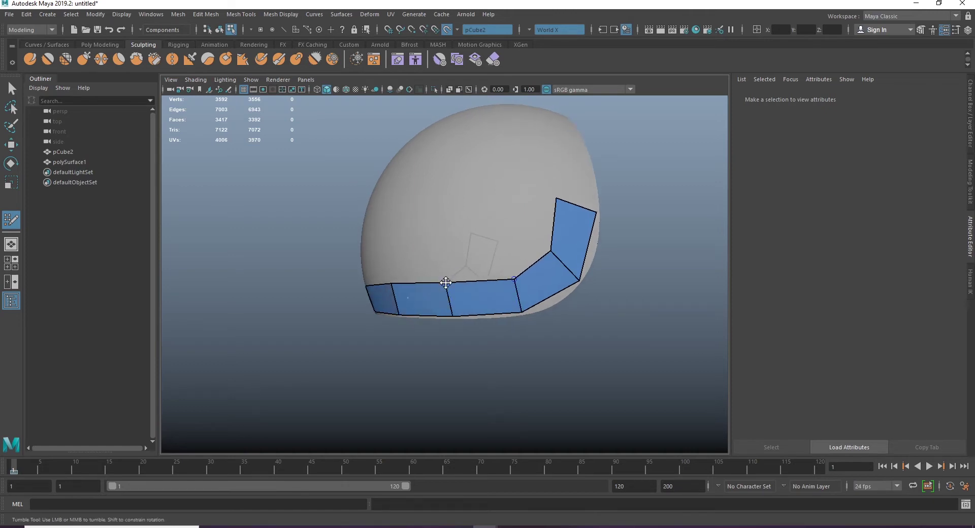
pyautogui.moveTo(587, 277)
pyautogui.keyDown('alt'); pyautogui.mouseDown()
pyautogui.moveTo(518, 277)
pyautogui.moveTo(525, 198)
pyautogui.mouseUp(); pyautogui.keyUp('alt')
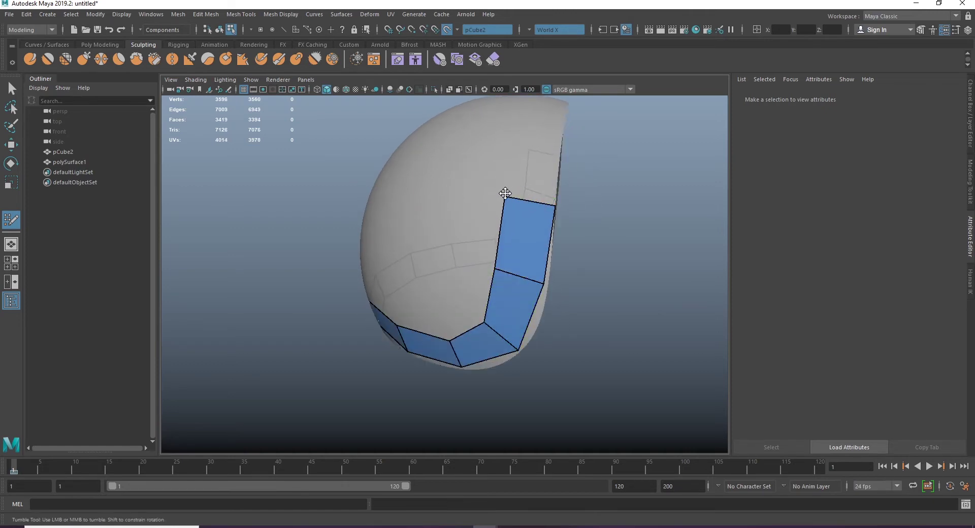
pyautogui.keyDown('alt'); pyautogui.moveTo(533, 233); pyautogui.dragTo(496, 271, button='middle'); pyautogui.keyUp('alt')
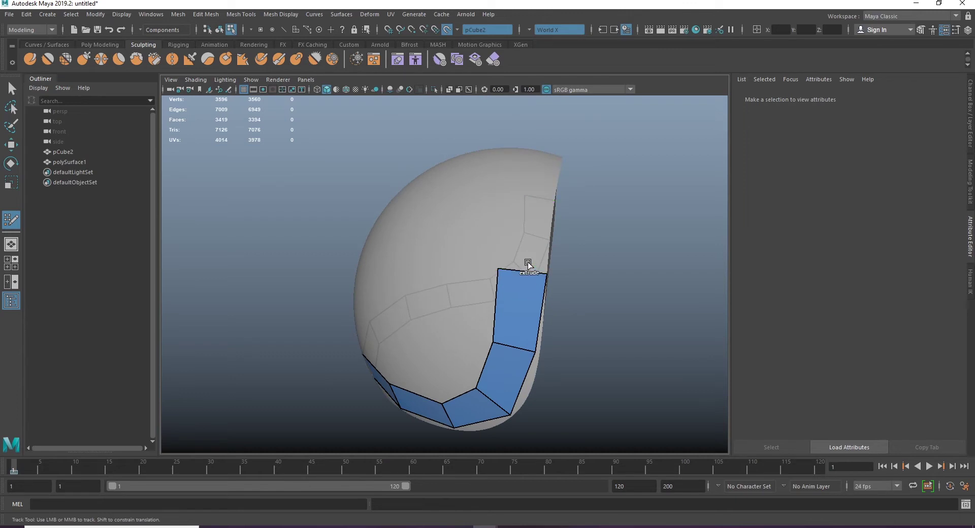
pyautogui.moveTo(528, 263)
pyautogui.keyDown('shift'); pyautogui.mouseDown()
pyautogui.moveTo(535, 209)
pyautogui.moveTo(515, 293)
pyautogui.moveTo(529, 272)
pyautogui.moveTo(522, 223)
pyautogui.moveTo(535, 275)
pyautogui.mouseUp(); pyautogui.keyUp('shift')
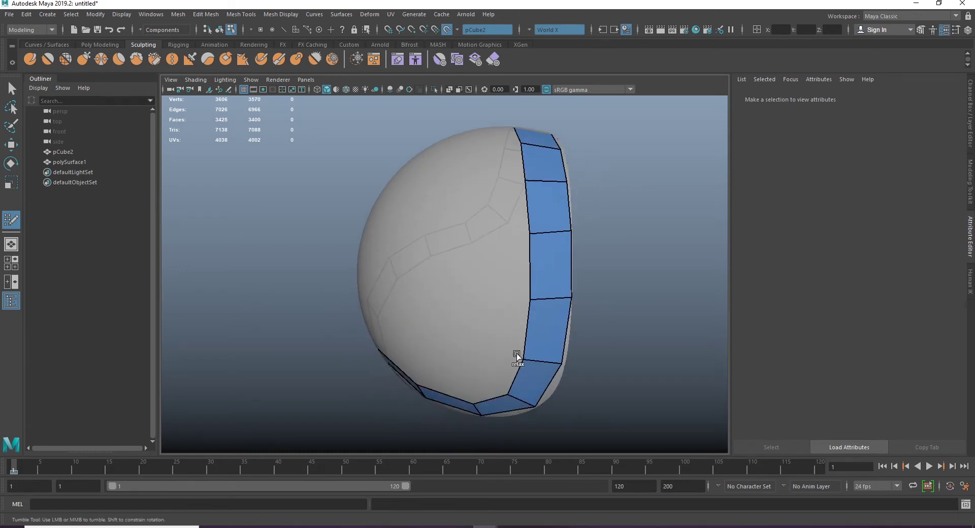
pyautogui.keyDown('alt'); pyautogui.moveTo(516, 355); pyautogui.dragTo(610, 244); pyautogui.keyUp('alt')
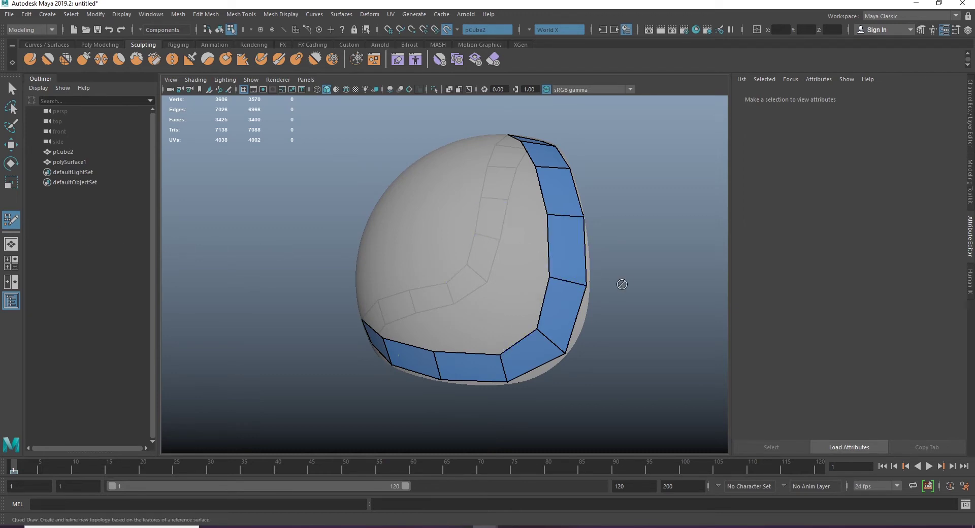
# Review the Quad Draw keyboard and mouse shortcuts in Tool Settings, then close it
pyautogui.doubleClick(22, 222)
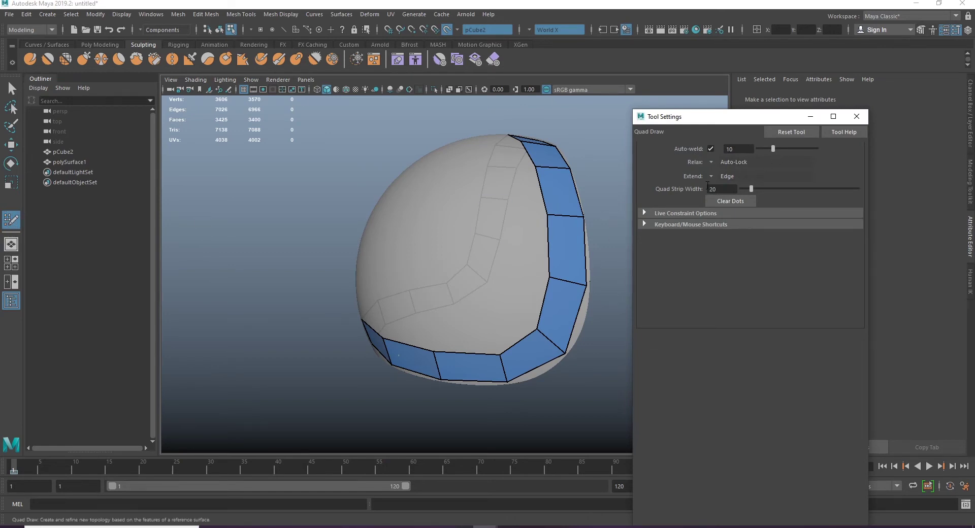
pyautogui.click(668, 226)
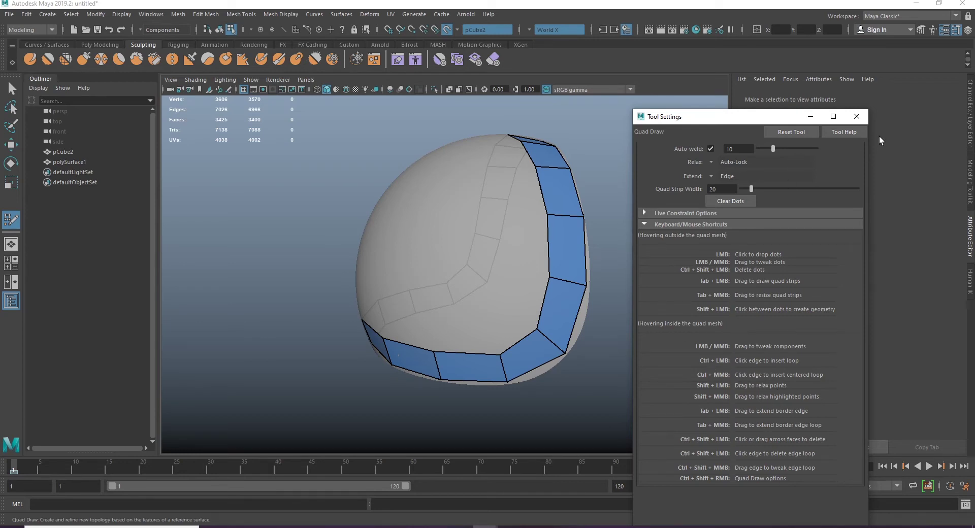
pyautogui.click(857, 116)
# Insert an edge loop across the rim strip
pyautogui.scroll(5, 552, 324)
pyautogui.moveTo(553, 324)
pyautogui.keyDown('alt'); pyautogui.mouseDown()
pyautogui.moveTo(521, 276)
pyautogui.moveTo(537, 301)
pyautogui.mouseUp(); pyautogui.keyUp('alt')
pyautogui.moveTo(426, 301)
pyautogui.keyDown('alt'); pyautogui.mouseDown()
pyautogui.moveTo(505, 320)
pyautogui.moveTo(398, 315)
pyautogui.moveTo(450, 314)
pyautogui.moveTo(413, 311)
pyautogui.moveTo(461, 300)
pyautogui.mouseUp(); pyautogui.keyUp('alt')
pyautogui.keyDown('ctrl'); pyautogui.click(457, 311); pyautogui.keyUp('ctrl')
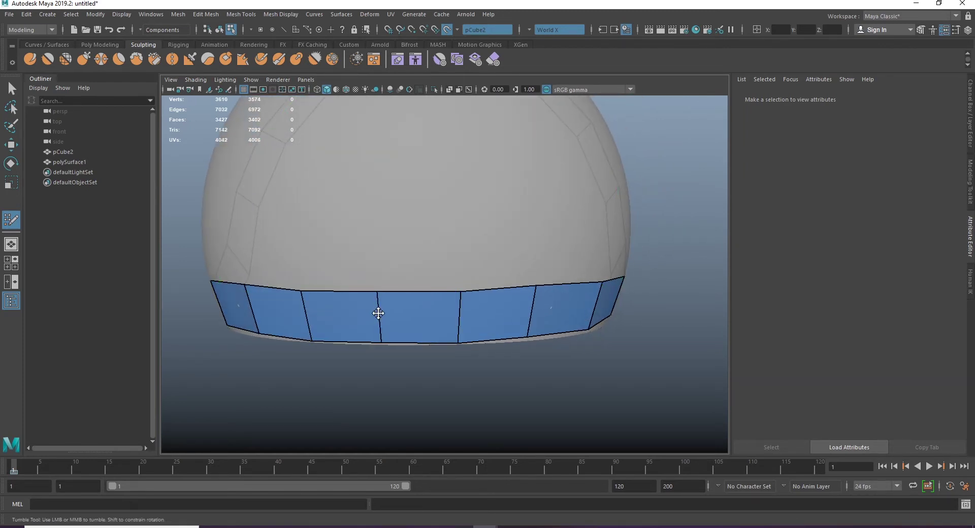
# Extend two quads up from the strip's top and add an edge loop across the vertical strip
pyautogui.moveTo(354, 288); pyautogui.dragTo(359, 185)
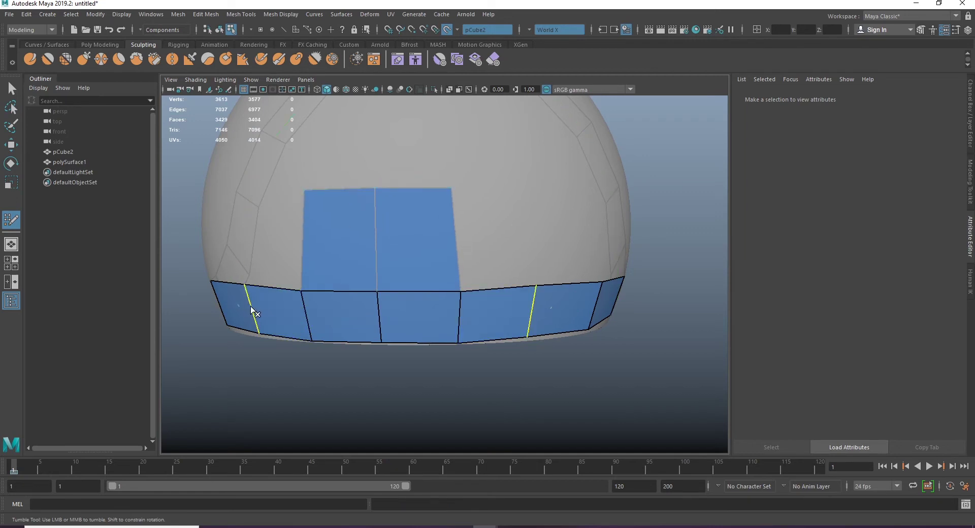
pyautogui.keyDown('alt'); pyautogui.moveTo(250, 315); pyautogui.dragTo(411, 346, button='right'); pyautogui.keyUp('alt')
pyautogui.moveTo(411, 346)
pyautogui.keyDown('alt'); pyautogui.mouseDown()
pyautogui.moveTo(418, 383)
pyautogui.moveTo(391, 381)
pyautogui.mouseUp(); pyautogui.keyUp('alt')
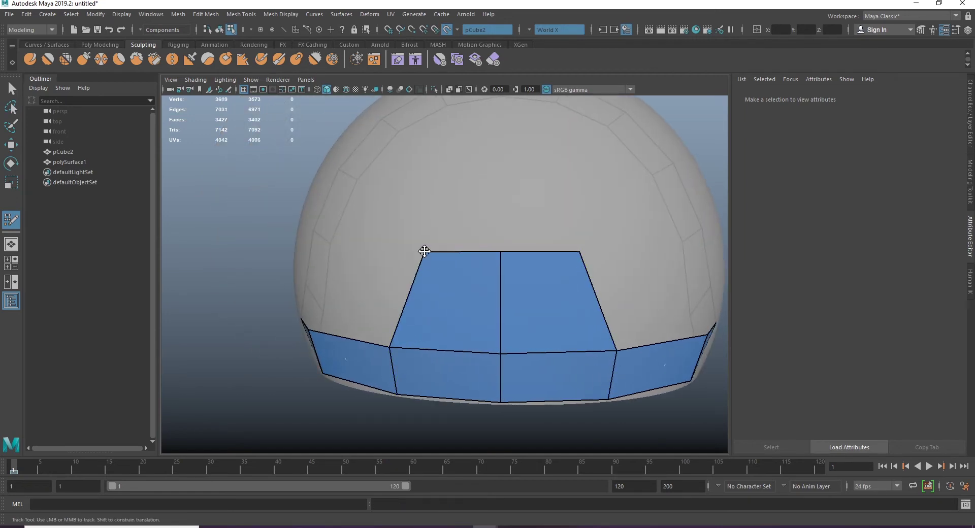
pyautogui.moveTo(425, 251)
pyautogui.keyDown('alt'); pyautogui.mouseDown()
pyautogui.moveTo(439, 297)
pyautogui.moveTo(457, 196)
pyautogui.moveTo(453, 321)
pyautogui.moveTo(467, 146)
pyautogui.moveTo(516, 135)
pyautogui.mouseUp(); pyautogui.keyUp('alt')
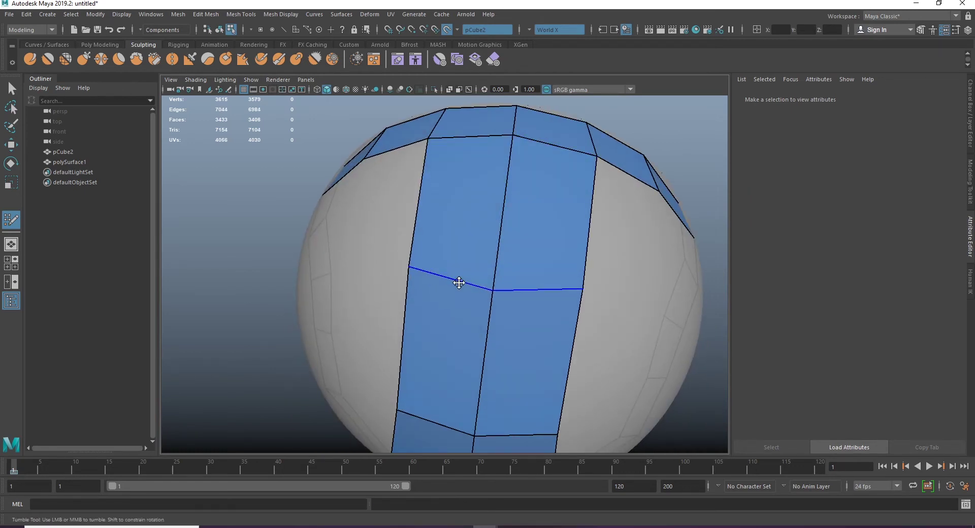
pyautogui.keyDown('ctrl'); pyautogui.click(457, 282); pyautogui.keyUp('ctrl')
pyautogui.keyDown('alt'); pyautogui.moveTo(544, 316); pyautogui.dragTo(479, 342); pyautogui.keyUp('alt')
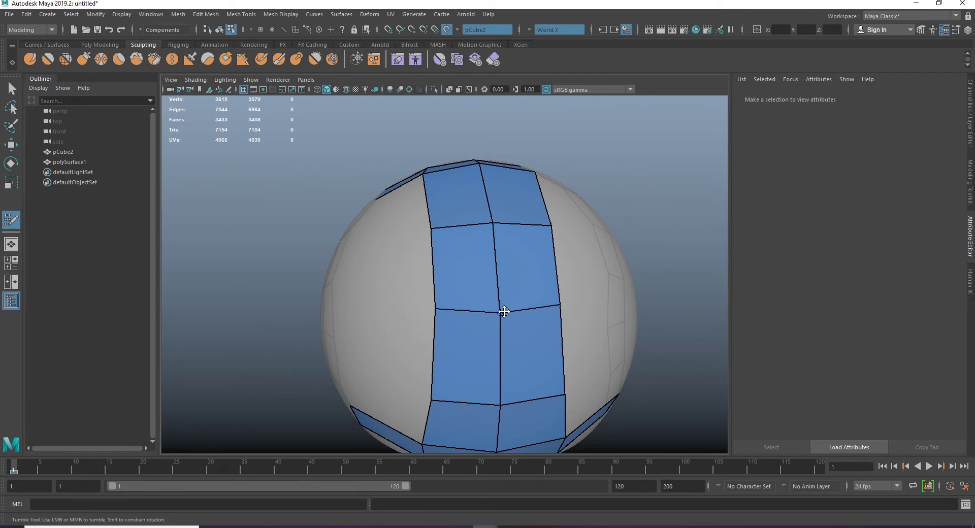
pyautogui.moveTo(504, 312)
pyautogui.keyDown('alt'); pyautogui.mouseDown()
pyautogui.moveTo(476, 382)
pyautogui.moveTo(542, 313)
pyautogui.moveTo(527, 261)
pyautogui.mouseUp(); pyautogui.keyUp('alt')
pyautogui.keyDown('alt'); pyautogui.moveTo(527, 261); pyautogui.dragTo(474, 276, button='middle'); pyautogui.keyUp('alt')
pyautogui.keyDown('alt'); pyautogui.moveTo(511, 284); pyautogui.dragTo(413, 263); pyautogui.keyUp('alt')
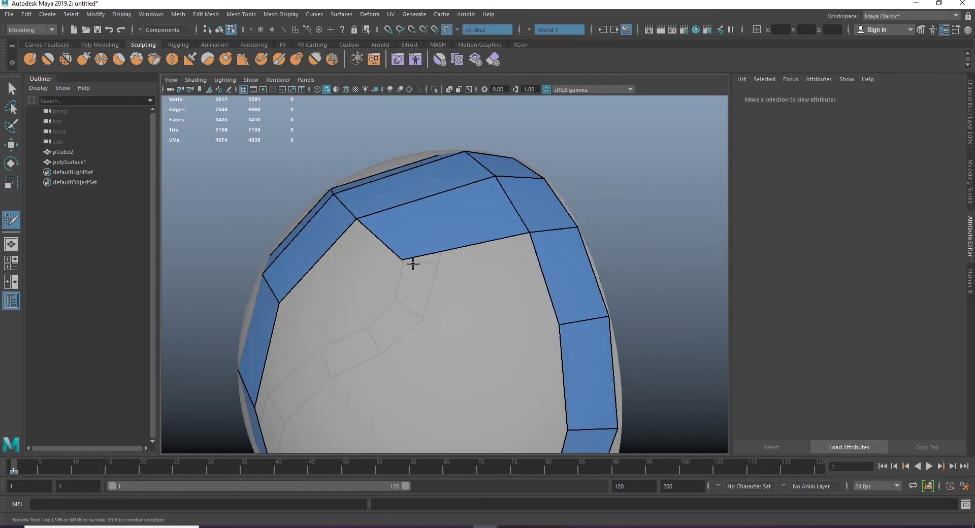
pyautogui.moveTo(387, 272)
pyautogui.keyDown('alt'); pyautogui.mouseDown(button='right')
pyautogui.moveTo(442, 298)
pyautogui.moveTo(462, 240)
pyautogui.mouseUp(button='right'); pyautogui.keyUp('alt')
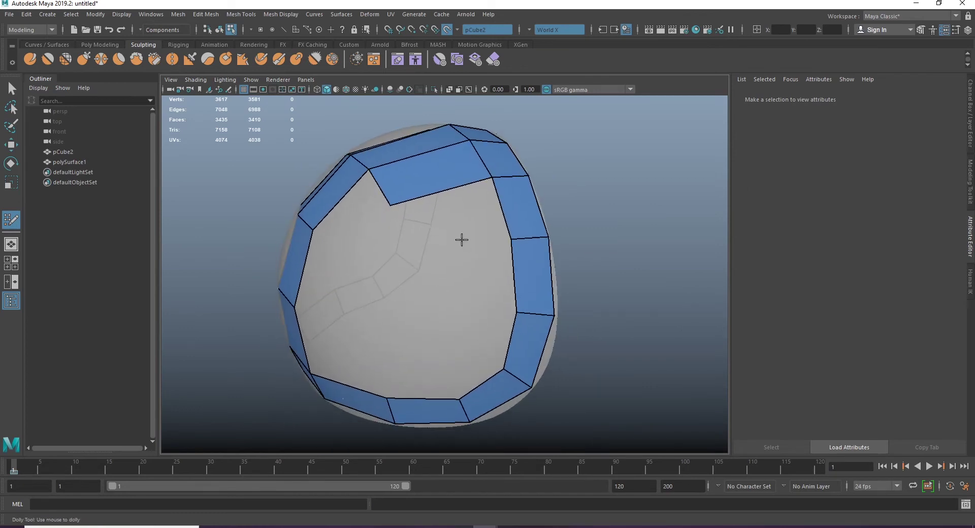
pyautogui.moveTo(381, 204)
pyautogui.keyDown('alt'); pyautogui.mouseDown()
pyautogui.moveTo(395, 241)
pyautogui.moveTo(468, 278)
pyautogui.moveTo(457, 299)
pyautogui.mouseUp(); pyautogui.keyUp('alt')
# Close the gap in the quad ring and fill the lower-right part of the grey hole with quads
pyautogui.click(450, 310)
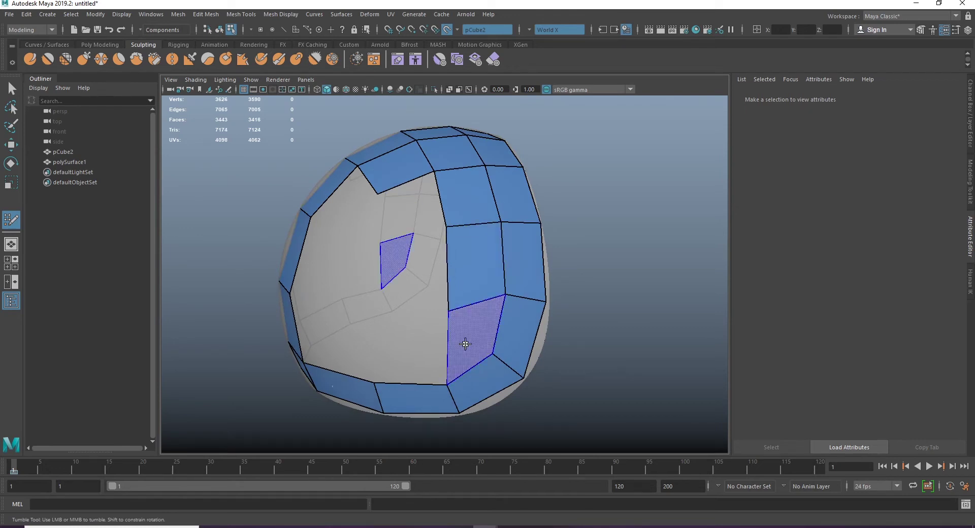
pyautogui.press('Return')
pyautogui.moveTo(452, 227)
pyautogui.mouseDown()
pyautogui.moveTo(463, 246)
pyautogui.moveTo(450, 250)
pyautogui.moveTo(453, 300)
pyautogui.mouseUp()
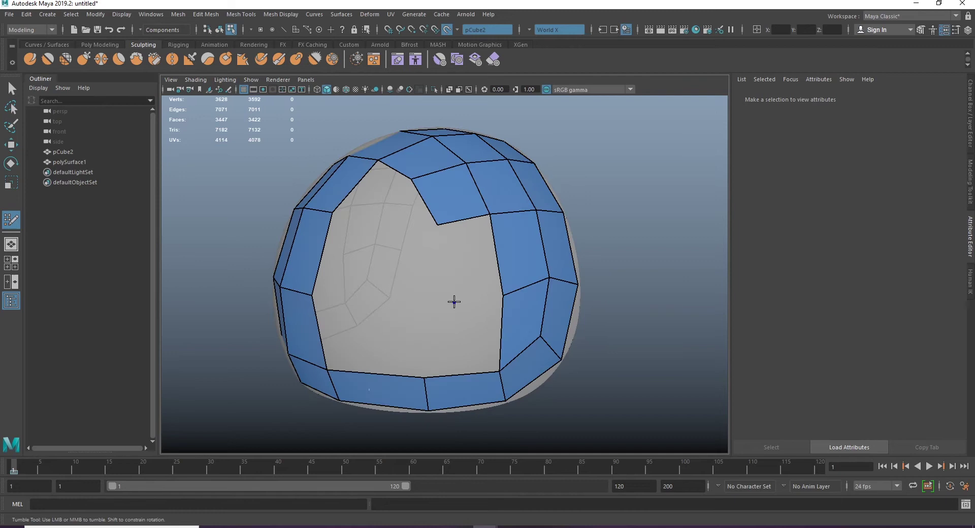
pyautogui.click(464, 266)
pyautogui.press('Return')
pyautogui.click(450, 300)
pyautogui.press('Return')
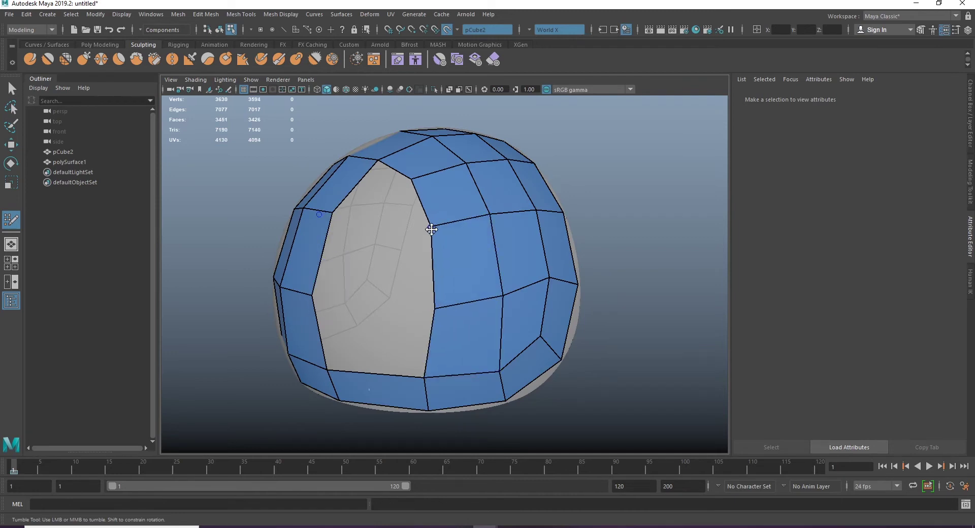
# Centre the grey hole in the view and fill its right part with a quad
pyautogui.keyDown('alt'); pyautogui.moveTo(431, 230); pyautogui.dragTo(476, 352); pyautogui.keyUp('alt')
pyautogui.scroll(2, 483, 396)
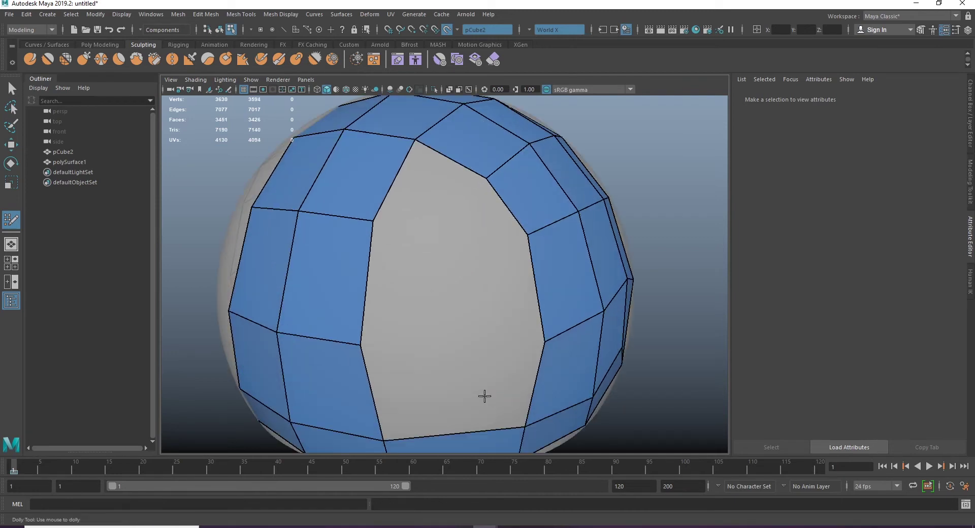
pyautogui.keyDown('alt'); pyautogui.moveTo(483, 396); pyautogui.dragTo(486, 306, button='middle'); pyautogui.keyUp('alt')
pyautogui.keyDown('alt'); pyautogui.moveTo(396, 352); pyautogui.dragTo(466, 333); pyautogui.keyUp('alt')
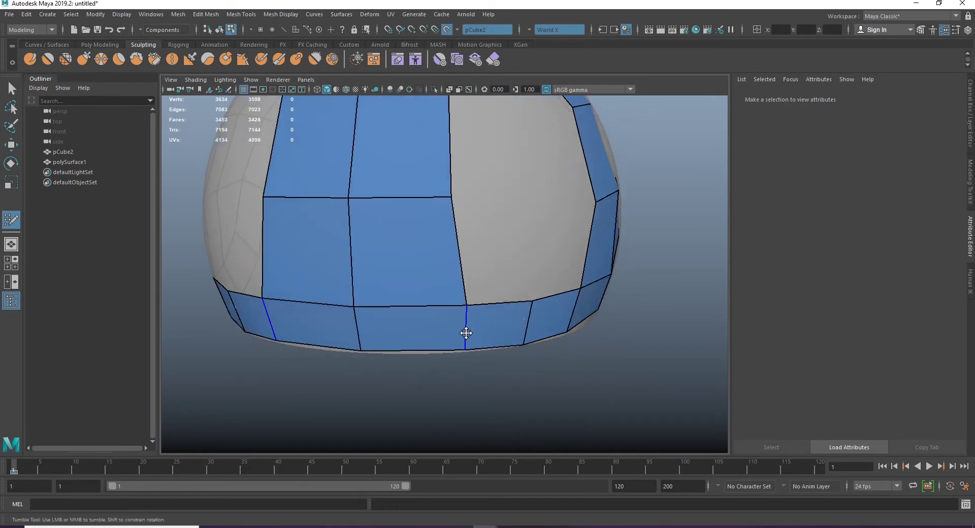
pyautogui.keyDown('alt'); pyautogui.moveTo(447, 203); pyautogui.dragTo(433, 273, button='middle'); pyautogui.keyUp('alt')
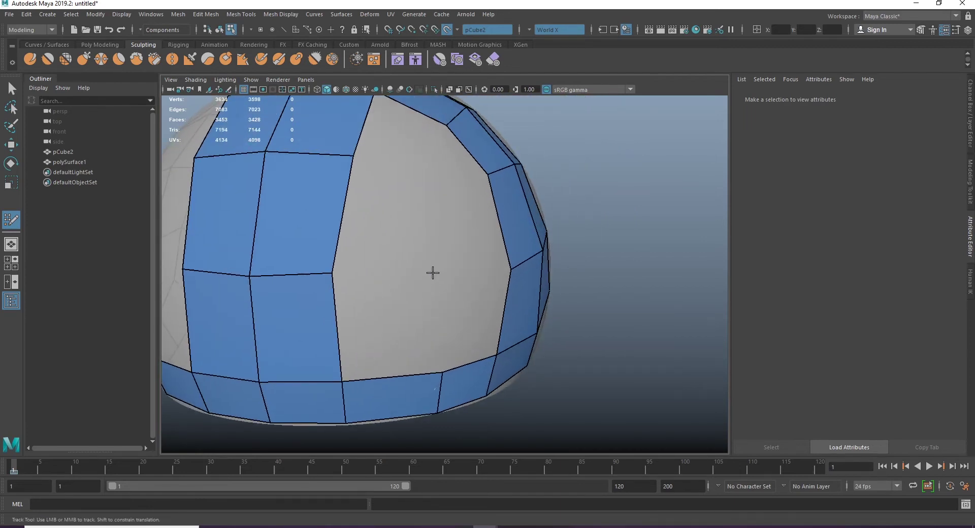
pyautogui.scroll(-2, 380, 328)
pyautogui.keyDown('alt'); pyautogui.moveTo(472, 311); pyautogui.dragTo(407, 298); pyautogui.keyUp('alt')
pyautogui.keyDown('alt'); pyautogui.moveTo(408, 298); pyautogui.dragTo(397, 260, button='middle'); pyautogui.keyUp('alt')
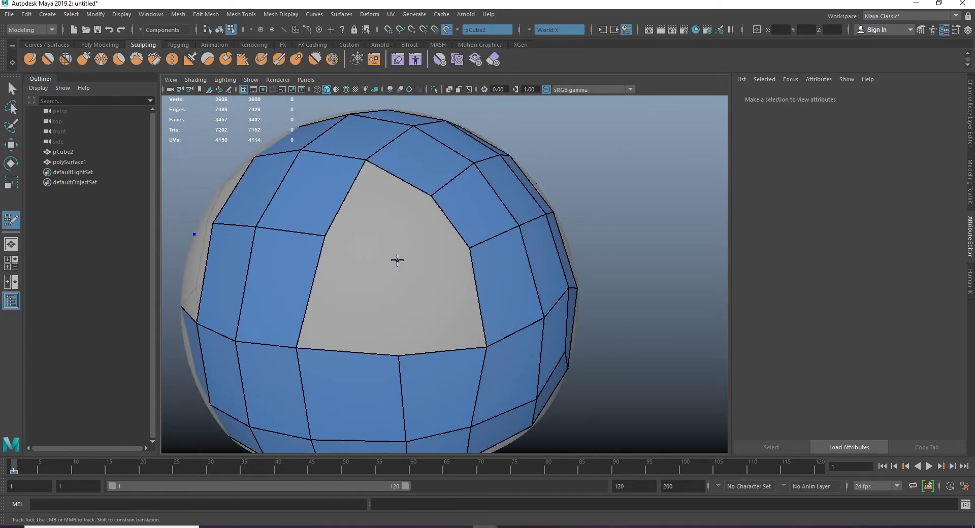
pyautogui.keyDown('shift'); pyautogui.click(451, 324); pyautogui.keyUp('shift')
# Merge the hole's bottom edge into one vertex and close the remaining grey hole with quads
pyautogui.moveTo(403, 285)
pyautogui.keyDown('alt'); pyautogui.mouseDown()
pyautogui.moveTo(452, 279)
pyautogui.moveTo(414, 307)
pyautogui.mouseUp(); pyautogui.keyUp('alt')
pyautogui.keyDown('alt'); pyautogui.moveTo(414, 307); pyautogui.dragTo(446, 353, button='middle'); pyautogui.keyUp('alt')
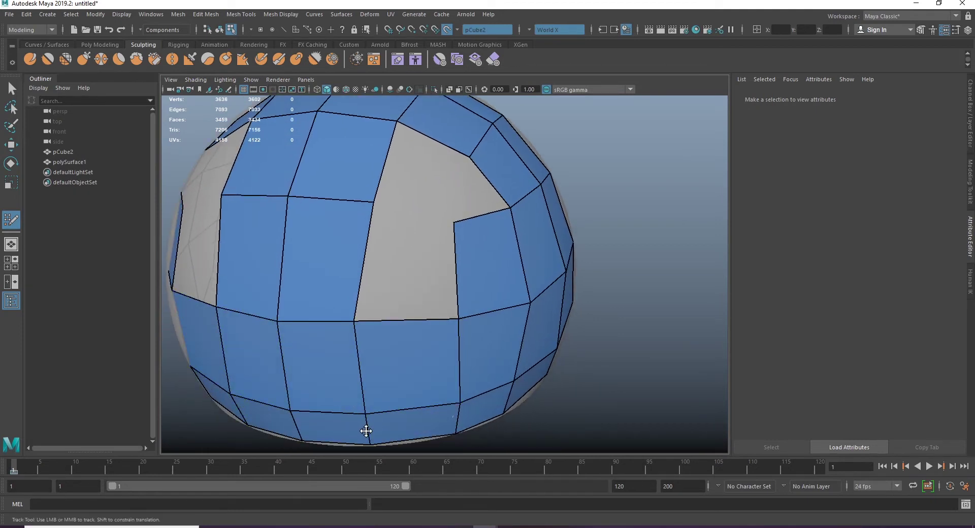
pyautogui.click(397, 319)
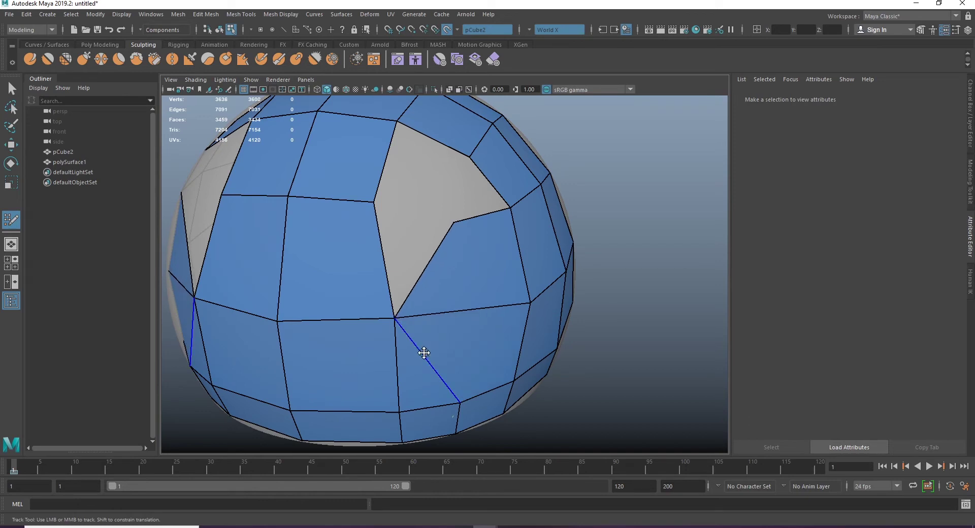
pyautogui.moveTo(424, 352)
pyautogui.keyDown('alt'); pyautogui.mouseDown()
pyautogui.moveTo(429, 331)
pyautogui.moveTo(369, 327)
pyautogui.moveTo(403, 301)
pyautogui.moveTo(425, 337)
pyautogui.mouseUp(); pyautogui.keyUp('alt')
pyautogui.moveTo(380, 301); pyautogui.dragTo(357, 284)
pyautogui.moveTo(452, 251)
pyautogui.mouseDown()
pyautogui.moveTo(435, 305)
pyautogui.moveTo(453, 254)
pyautogui.moveTo(387, 331)
pyautogui.moveTo(299, 158)
pyautogui.moveTo(381, 327)
pyautogui.mouseUp()
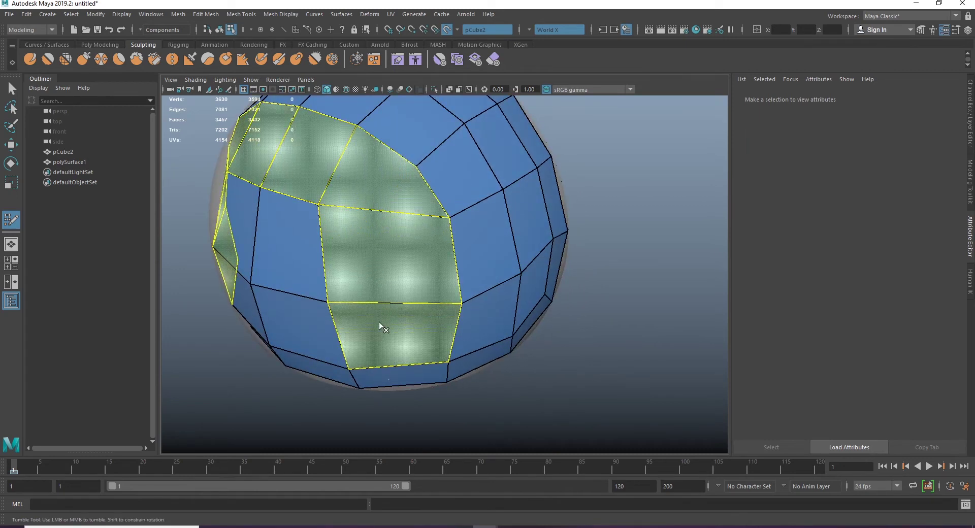
# Delete a strip of faces on the dome's lower side
pyautogui.press('Delete')
pyautogui.moveTo(391, 364)
pyautogui.keyDown('alt'); pyautogui.mouseDown()
pyautogui.moveTo(435, 391)
pyautogui.moveTo(387, 344)
pyautogui.moveTo(408, 271)
pyautogui.moveTo(410, 316)
pyautogui.mouseUp(); pyautogui.keyUp('alt')
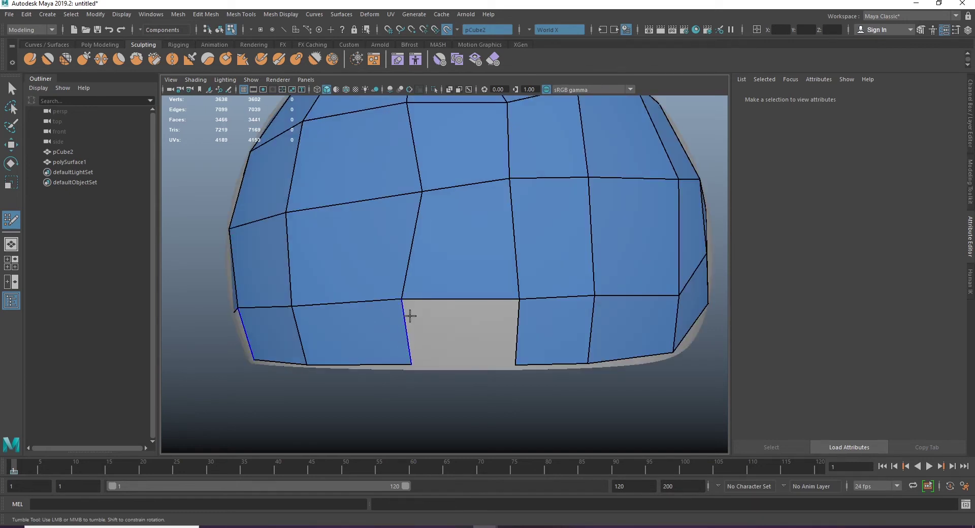
pyautogui.scroll(-3, 399, 295)
pyautogui.scroll(2, 438, 285)
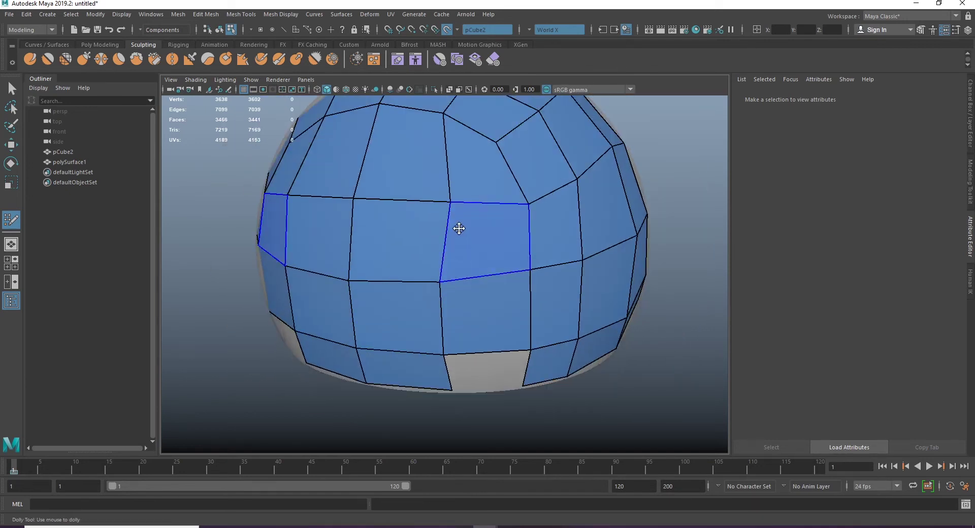
# Orbit and zoom around the dome to bring the open gap near the bottom rim into view
pyautogui.keyDown('alt'); pyautogui.moveTo(426, 201); pyautogui.dragTo(500, 249); pyautogui.keyUp('alt')
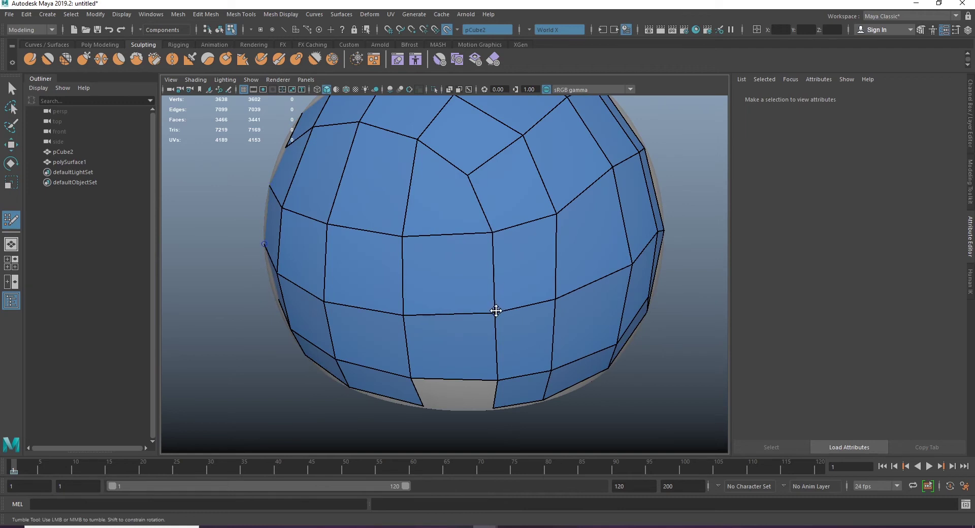
pyautogui.keyDown('alt'); pyautogui.moveTo(496, 311); pyautogui.dragTo(499, 331); pyautogui.keyUp('alt')
pyautogui.keyDown('alt'); pyautogui.moveTo(499, 330); pyautogui.dragTo(503, 318, button='middle'); pyautogui.keyUp('alt')
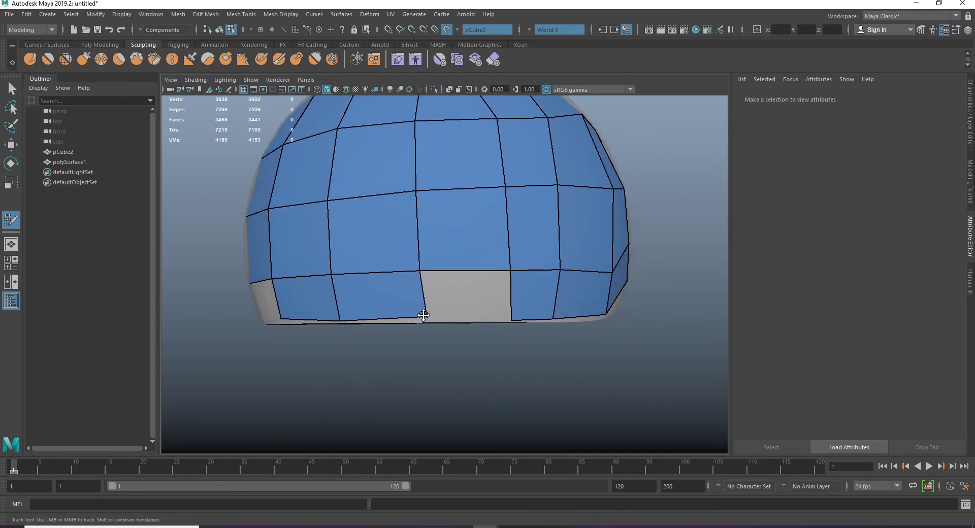
pyautogui.scroll(-3, 497, 356)
pyautogui.scroll(-2, 437, 289)
pyautogui.keyDown('alt'); pyautogui.moveTo(437, 290); pyautogui.dragTo(333, 325); pyautogui.keyUp('alt')
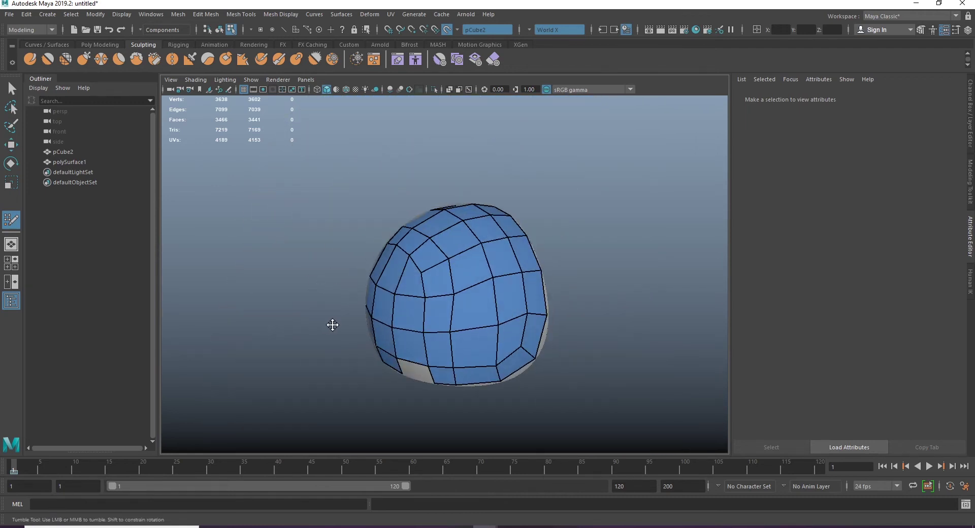
pyautogui.keyDown('alt'); pyautogui.moveTo(392, 279); pyautogui.dragTo(431, 303); pyautogui.keyUp('alt')
pyautogui.scroll(4, 447, 307)
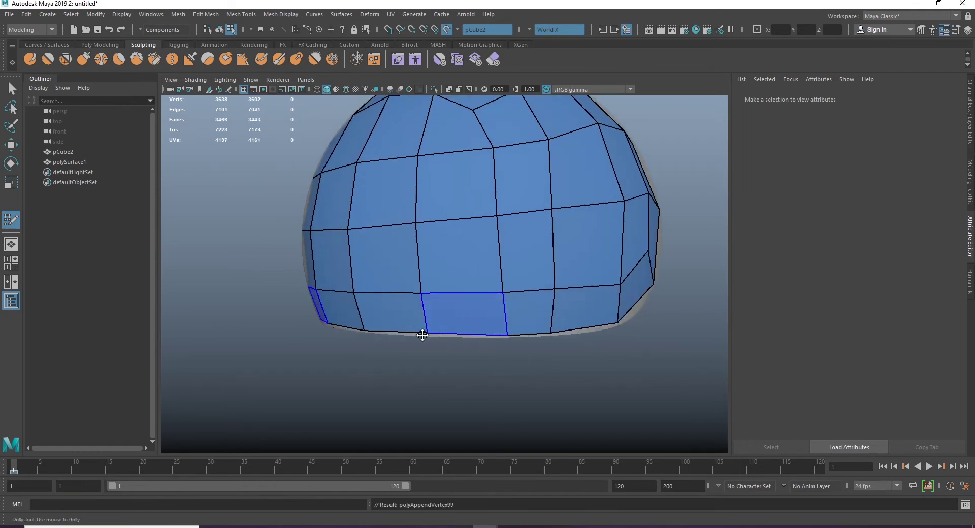
pyautogui.scroll(-4, 425, 332)
# Orbit around the sphere to check the retopology mesh from the side and from below
pyautogui.keyDown('alt'); pyautogui.moveTo(461, 278); pyautogui.dragTo(460, 237); pyautogui.keyUp('alt')
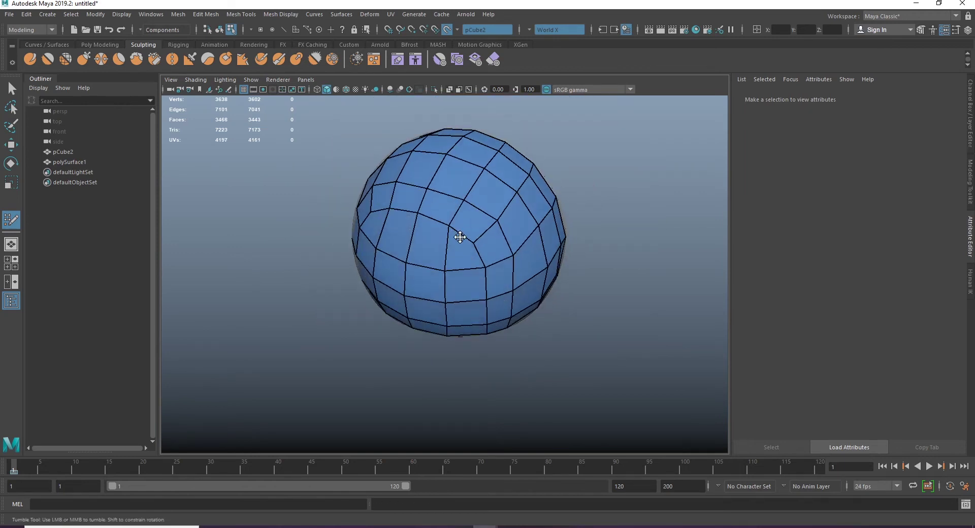
pyautogui.scroll(4, 464, 236)
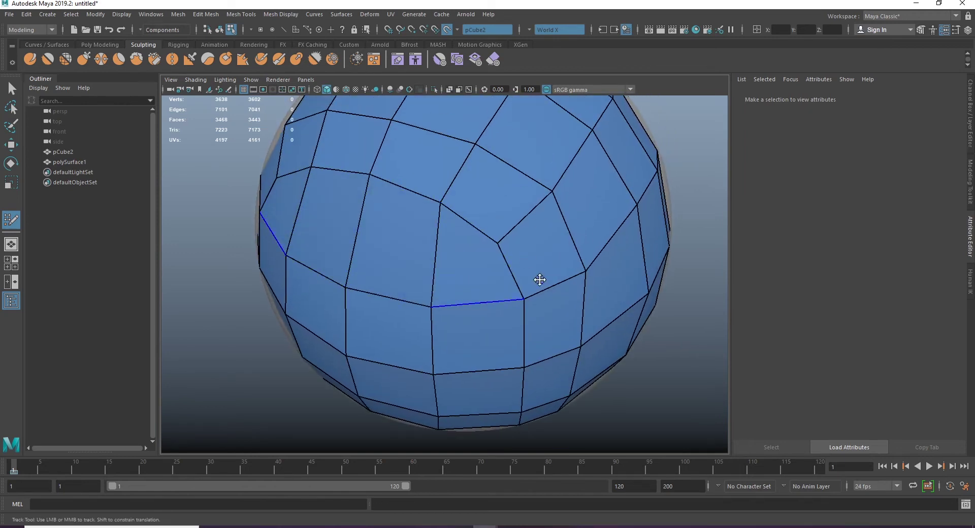
pyautogui.scroll(-2, 538, 278)
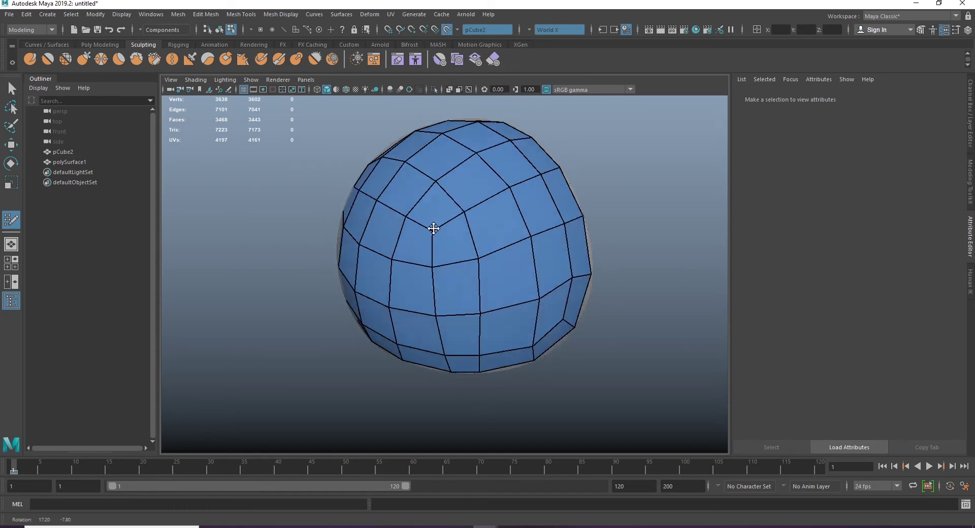
pyautogui.keyDown('alt'); pyautogui.moveTo(417, 181); pyautogui.dragTo(475, 227); pyautogui.keyUp('alt')
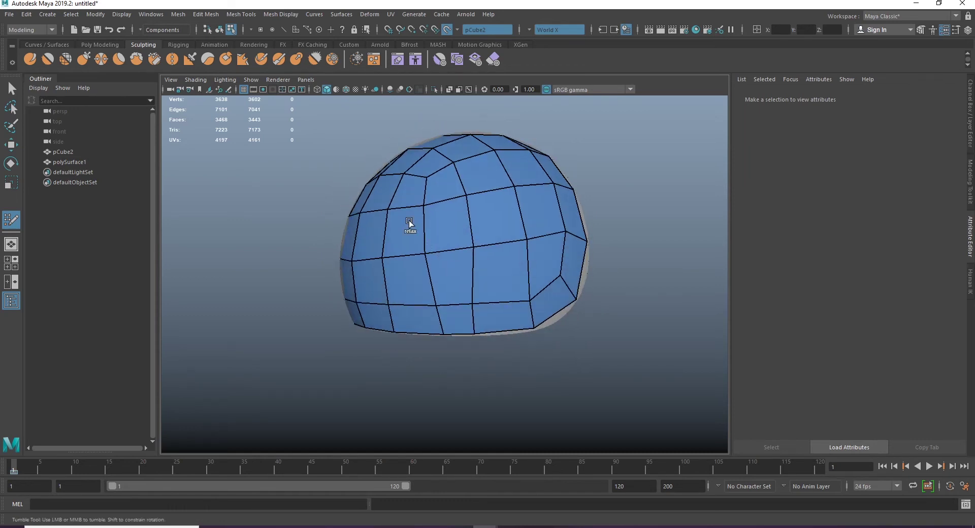
pyautogui.keyDown('alt'); pyautogui.moveTo(401, 224); pyautogui.dragTo(480, 290); pyautogui.keyUp('alt')
pyautogui.keyDown('alt'); pyautogui.moveTo(416, 226); pyautogui.dragTo(474, 218); pyautogui.keyUp('alt')
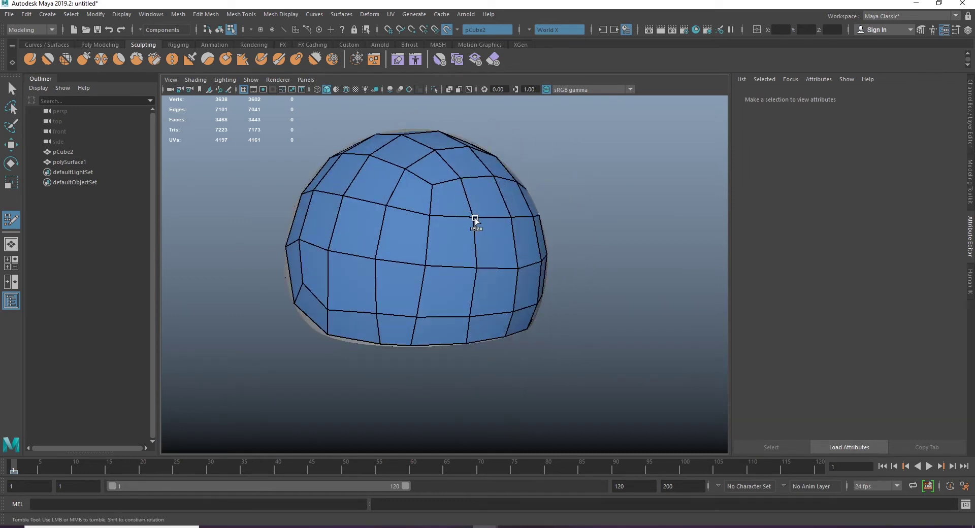
pyautogui.moveTo(376, 216)
pyautogui.keyDown('alt'); pyautogui.mouseDown()
pyautogui.moveTo(407, 261)
pyautogui.moveTo(448, 259)
pyautogui.mouseUp(); pyautogui.keyUp('alt')
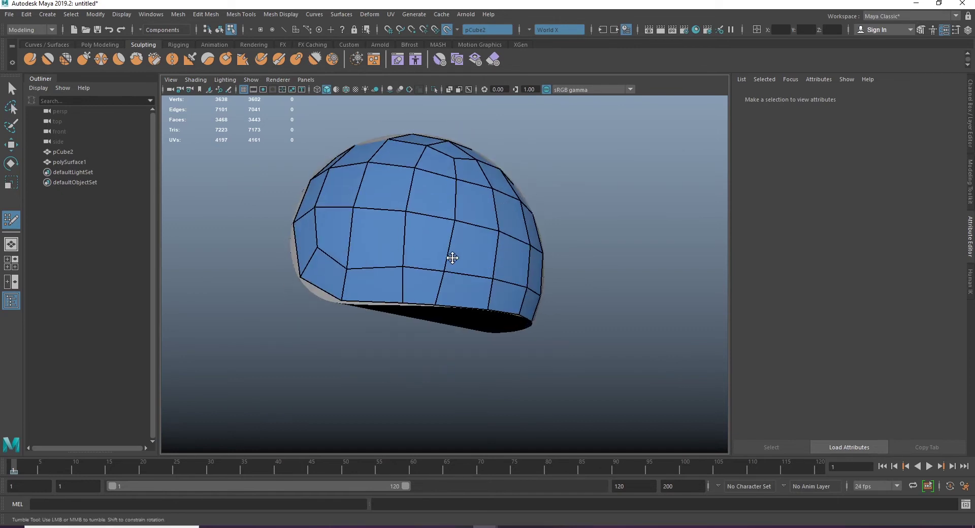
pyautogui.moveTo(449, 259)
pyautogui.keyDown('alt'); pyautogui.mouseDown(button='right')
pyautogui.moveTo(398, 240)
pyautogui.moveTo(304, 249)
pyautogui.mouseUp(button='right'); pyautogui.keyUp('alt')
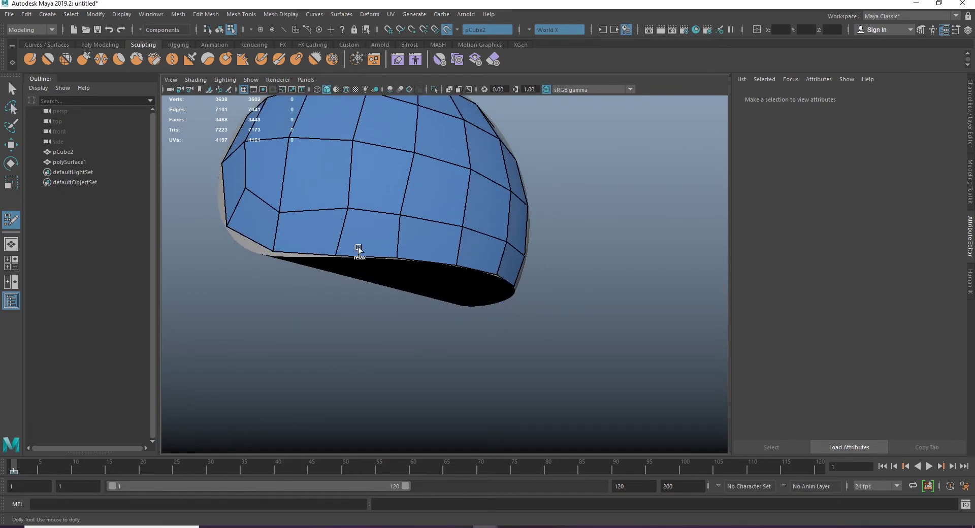
# Move in close to inspect the faces along the dome's lower rim, then pull back
pyautogui.keyDown('alt'); pyautogui.moveTo(473, 260); pyautogui.dragTo(389, 259); pyautogui.keyUp('alt')
pyautogui.keyDown('alt'); pyautogui.moveTo(382, 264); pyautogui.dragTo(359, 251, button='right'); pyautogui.keyUp('alt')
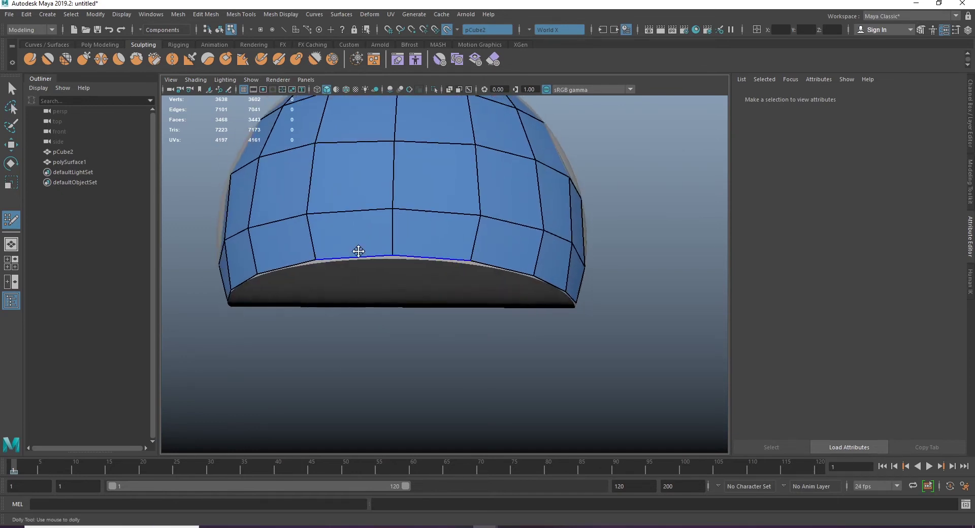
pyautogui.moveTo(316, 256)
pyautogui.keyDown('alt'); pyautogui.mouseDown()
pyautogui.moveTo(386, 237)
pyautogui.moveTo(257, 211)
pyautogui.mouseUp(); pyautogui.keyUp('alt')
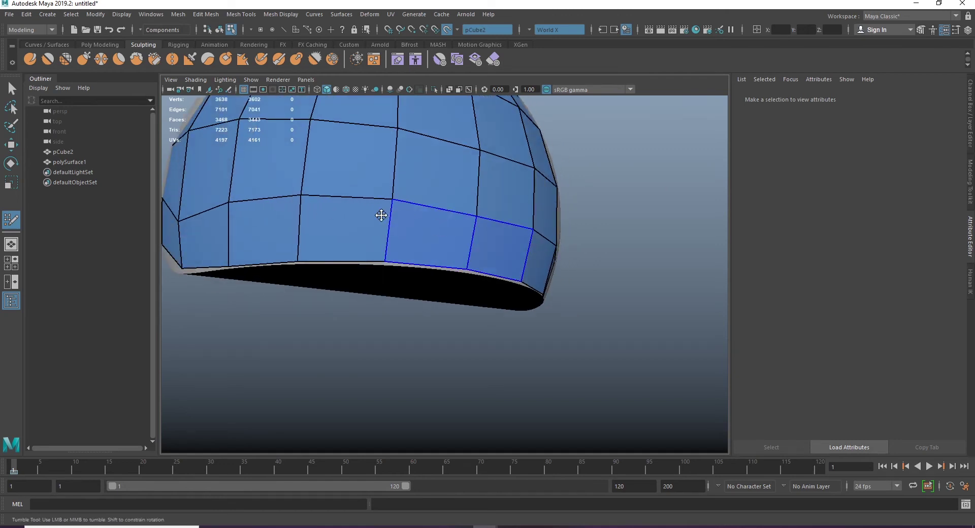
pyautogui.keyDown('alt'); pyautogui.moveTo(381, 213); pyautogui.dragTo(345, 218, button='right'); pyautogui.keyUp('alt')
pyautogui.moveTo(346, 218)
pyautogui.keyDown('alt'); pyautogui.mouseDown()
pyautogui.moveTo(306, 221)
pyautogui.moveTo(381, 257)
pyautogui.moveTo(412, 245)
pyautogui.moveTo(388, 200)
pyautogui.moveTo(396, 267)
pyautogui.moveTo(422, 253)
pyautogui.mouseUp(); pyautogui.keyUp('alt')
pyautogui.keyDown('alt'); pyautogui.moveTo(422, 253); pyautogui.dragTo(411, 239, button='right'); pyautogui.keyUp('alt')
pyautogui.keyDown('alt'); pyautogui.moveTo(412, 240); pyautogui.dragTo(385, 292); pyautogui.keyUp('alt')
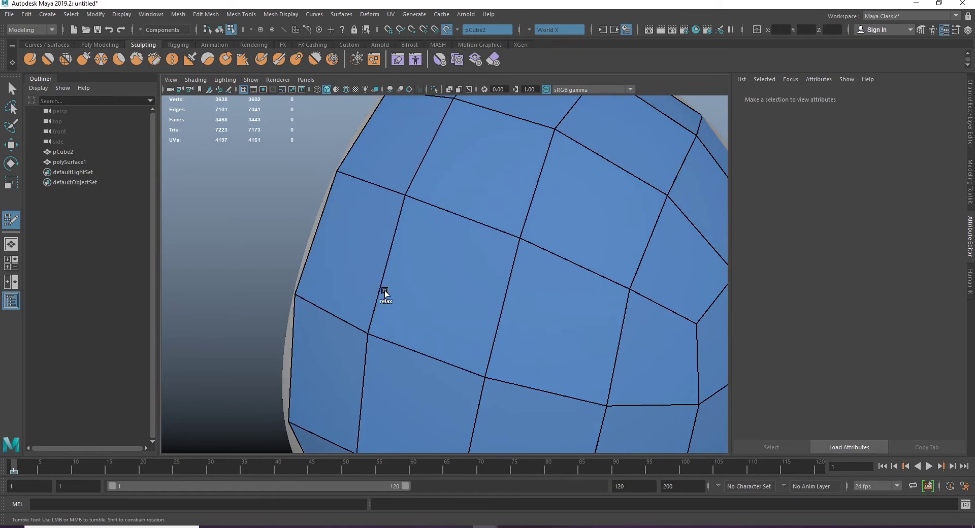
pyautogui.keyDown('alt'); pyautogui.moveTo(385, 292); pyautogui.dragTo(423, 234, button='right'); pyautogui.keyUp('alt')
pyautogui.moveTo(423, 233)
pyautogui.keyDown('alt'); pyautogui.mouseDown()
pyautogui.moveTo(400, 283)
pyautogui.moveTo(431, 257)
pyautogui.mouseUp(); pyautogui.keyUp('alt')
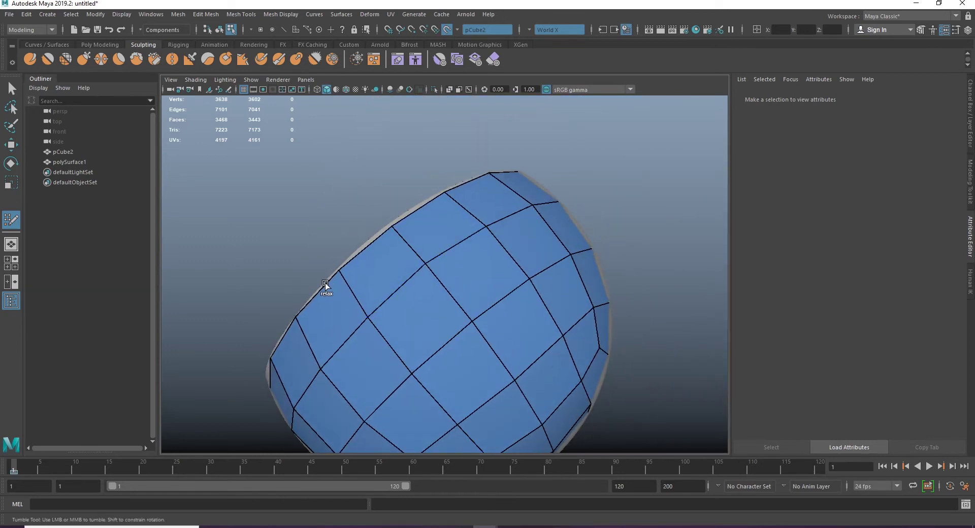
# Exit Quad Draw and isolate the new cap mesh polySurface1
pyautogui.keyDown('alt'); pyautogui.moveTo(337, 290); pyautogui.dragTo(366, 269); pyautogui.keyUp('alt')
pyautogui.moveTo(366, 270)
pyautogui.keyDown('alt'); pyautogui.mouseDown(button='right')
pyautogui.moveTo(393, 246)
pyautogui.moveTo(527, 287)
pyautogui.moveTo(505, 266)
pyautogui.mouseUp(button='right'); pyautogui.keyUp('alt')
pyautogui.press('F8')
pyautogui.press('q')
pyautogui.click(505, 266)
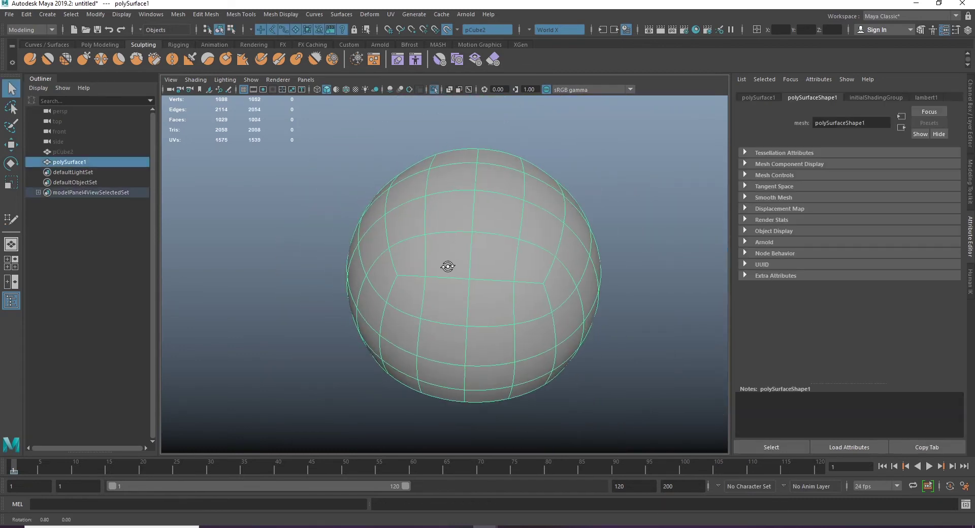
# Select the dense sculpt pCube2 and slide it sideways away from the cap
pyautogui.moveTo(448, 266)
pyautogui.keyDown('alt'); pyautogui.mouseDown()
pyautogui.moveTo(370, 289)
pyautogui.moveTo(553, 327)
pyautogui.moveTo(442, 337)
pyautogui.moveTo(553, 307)
pyautogui.moveTo(687, 298)
pyautogui.moveTo(315, 304)
pyautogui.mouseUp(); pyautogui.keyUp('alt')
pyautogui.moveTo(315, 304)
pyautogui.keyDown('alt'); pyautogui.mouseDown(button='right')
pyautogui.moveTo(473, 300)
pyautogui.moveTo(480, 346)
pyautogui.mouseUp(button='right'); pyautogui.keyUp('alt')
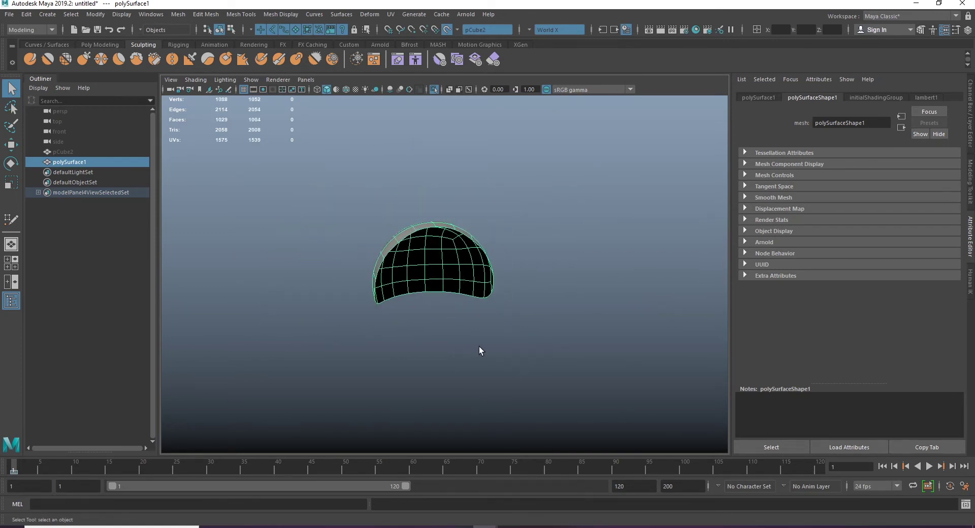
pyautogui.click(480, 347)
pyautogui.click(139, 151)
pyautogui.hotkey('shift', 'h')
pyautogui.press('w')
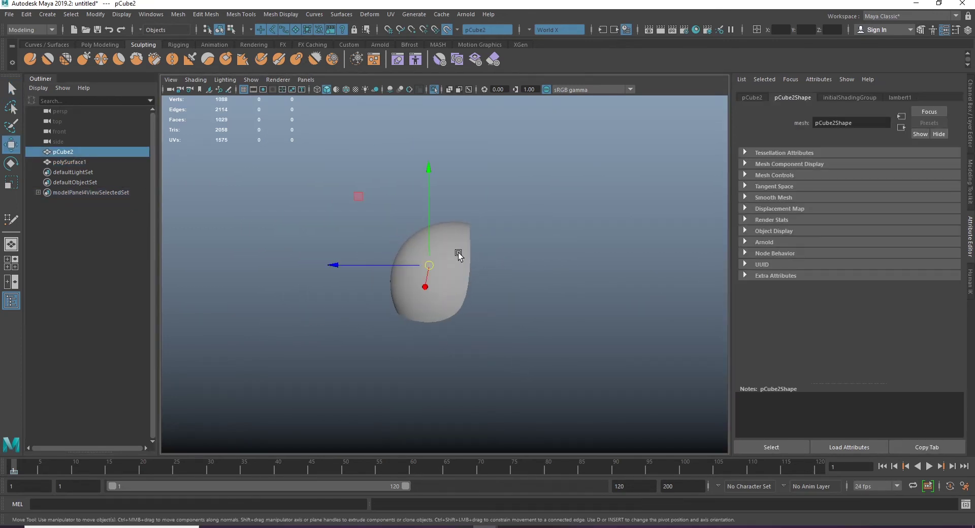
pyautogui.moveTo(384, 271); pyautogui.dragTo(496, 274)
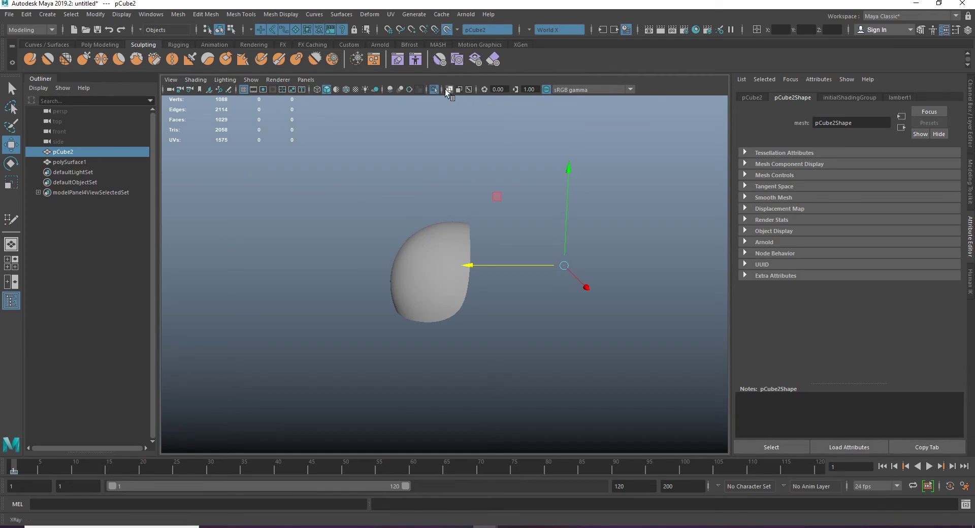
# Turn off Isolate Select to show all objects and enable Wireframe on Shaded
pyautogui.click(434, 89)
pyautogui.click(508, 274)
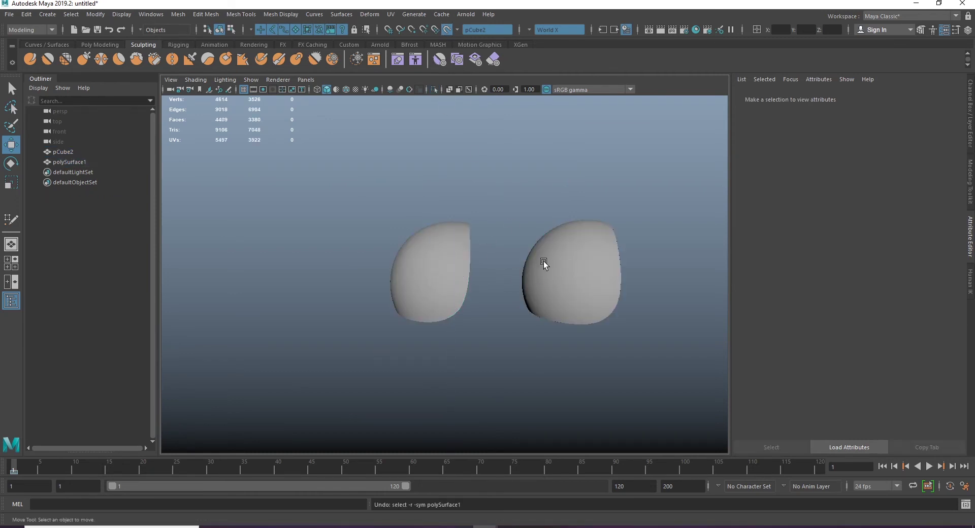
pyautogui.scroll(3, 541, 274)
pyautogui.scroll(2, 543, 284)
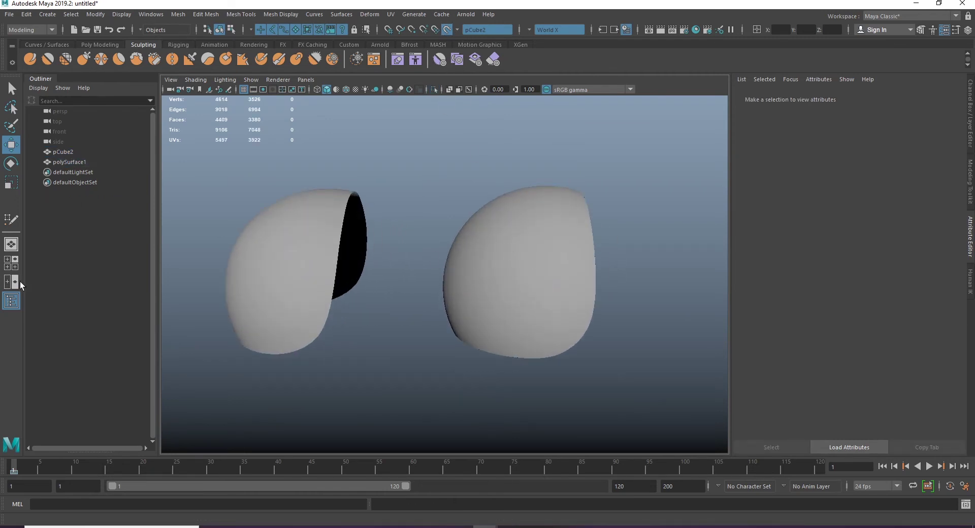
pyautogui.click(345, 89)
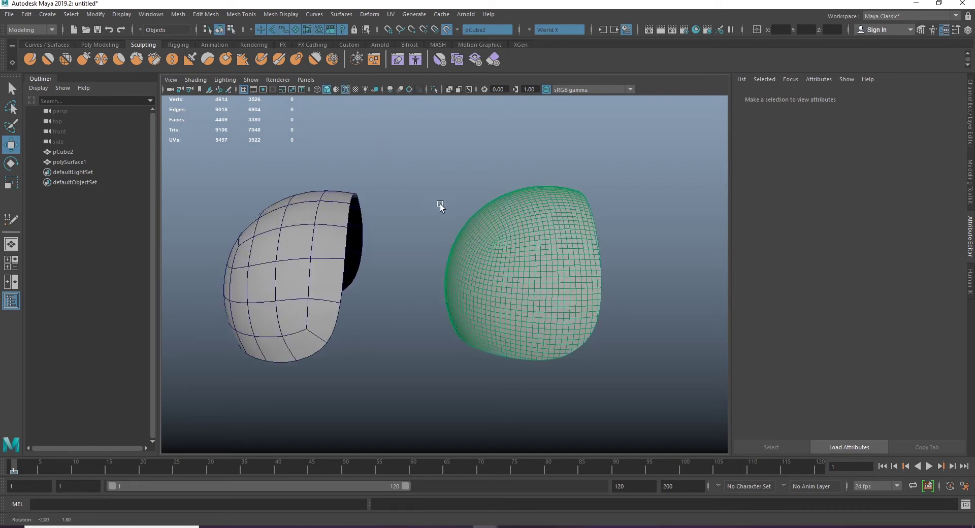
# Compare both meshes and turn off Make Live on pCube2
pyautogui.moveTo(442, 208)
pyautogui.keyDown('alt'); pyautogui.mouseDown()
pyautogui.moveTo(573, 201)
pyautogui.moveTo(573, 189)
pyautogui.moveTo(507, 260)
pyautogui.mouseUp(); pyautogui.keyUp('alt')
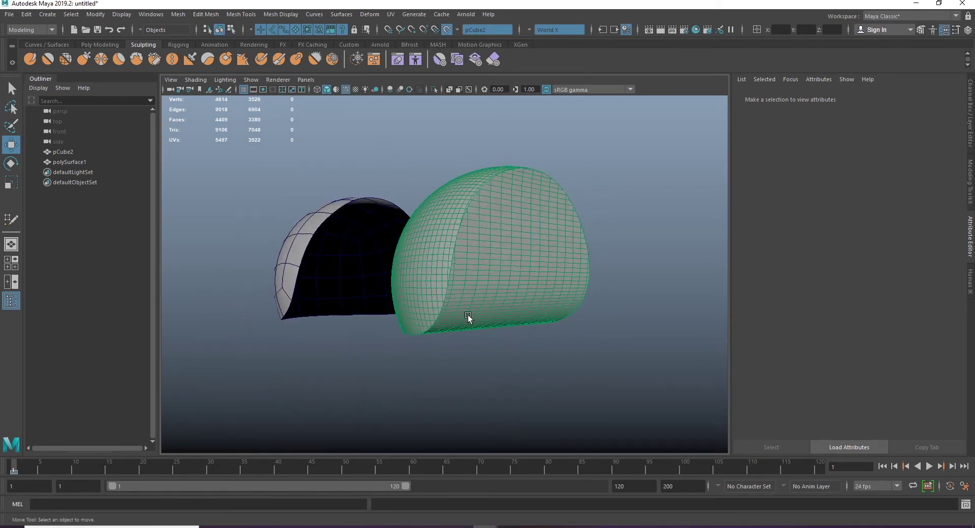
pyautogui.moveTo(468, 315)
pyautogui.keyDown('alt'); pyautogui.mouseDown()
pyautogui.moveTo(407, 299)
pyautogui.moveTo(458, 213)
pyautogui.moveTo(490, 294)
pyautogui.moveTo(336, 260)
pyautogui.moveTo(420, 355)
pyautogui.moveTo(433, 232)
pyautogui.moveTo(559, 231)
pyautogui.moveTo(253, 245)
pyautogui.moveTo(309, 276)
pyautogui.mouseUp(); pyautogui.keyUp('alt')
pyautogui.moveTo(610, 337)
pyautogui.keyDown('alt'); pyautogui.mouseDown()
pyautogui.moveTo(532, 273)
pyautogui.moveTo(472, 325)
pyautogui.moveTo(364, 294)
pyautogui.moveTo(474, 291)
pyautogui.moveTo(361, 277)
pyautogui.mouseUp(); pyautogui.keyUp('alt')
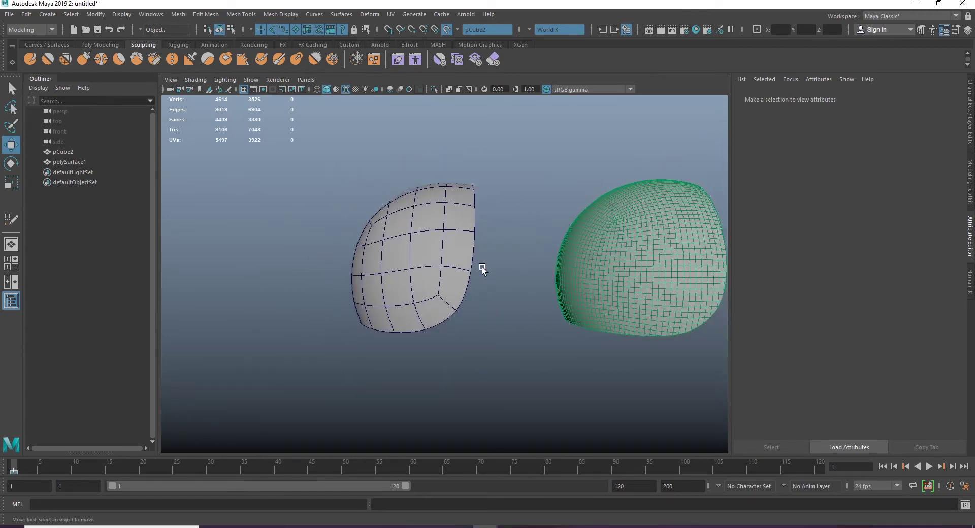
pyautogui.moveTo(493, 276)
pyautogui.keyDown('alt'); pyautogui.mouseDown()
pyautogui.moveTo(577, 298)
pyautogui.moveTo(407, 177)
pyautogui.mouseUp(); pyautogui.keyUp('alt')
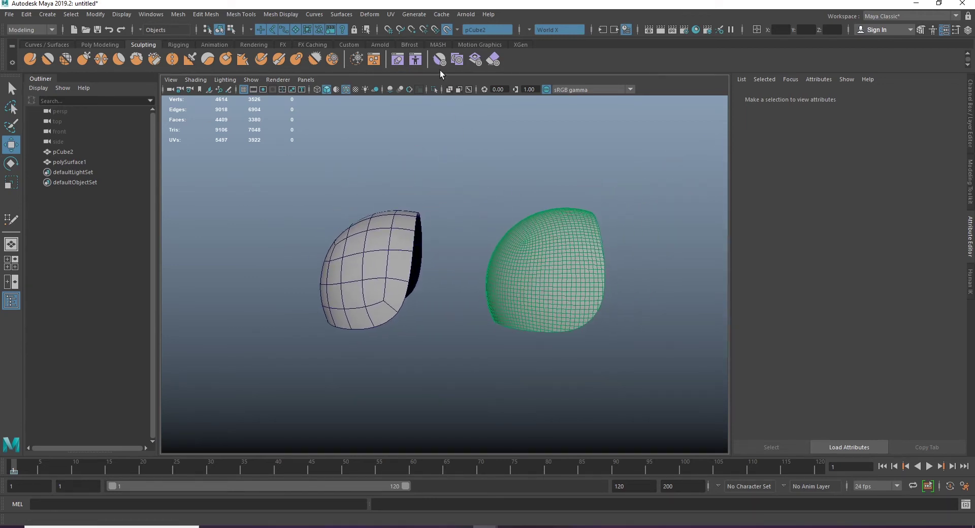
pyautogui.click(448, 30)
pyautogui.click(390, 295)
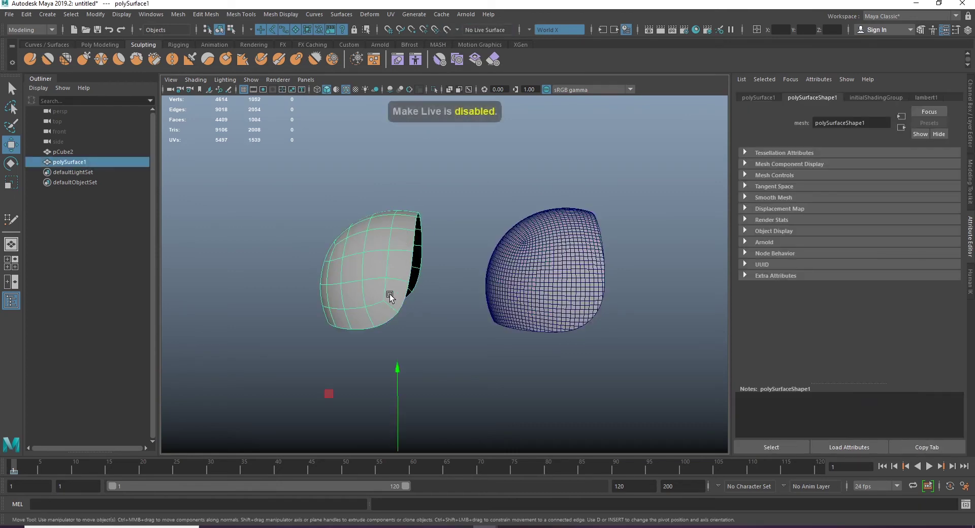
# Undo the accidental shell shift and delete the original sculpt pCube2
pyautogui.keyDown('alt'); pyautogui.moveTo(398, 389); pyautogui.dragTo(435, 392); pyautogui.keyUp('alt')
pyautogui.moveTo(435, 391); pyautogui.dragTo(375, 376, button='middle')
pyautogui.hotkey('ctrl', 'z')
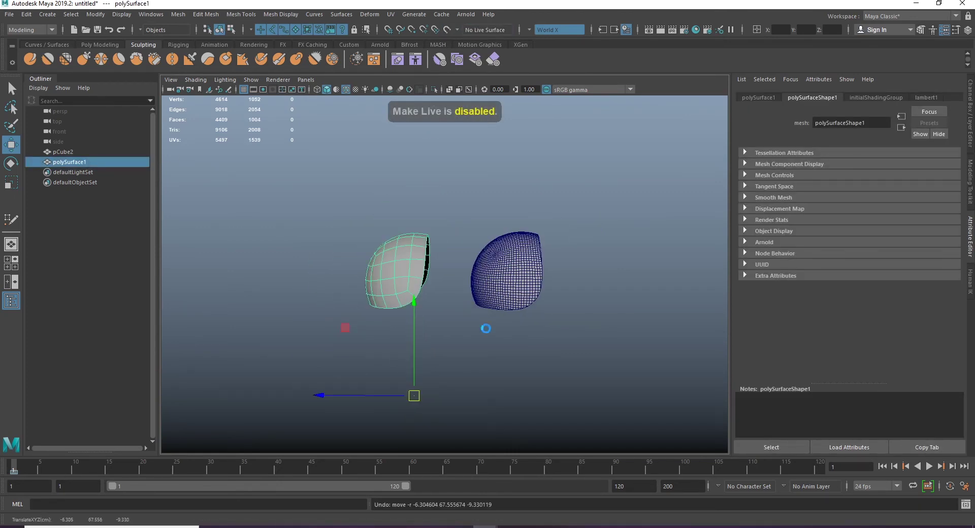
pyautogui.click(504, 274)
pyautogui.press('Delete')
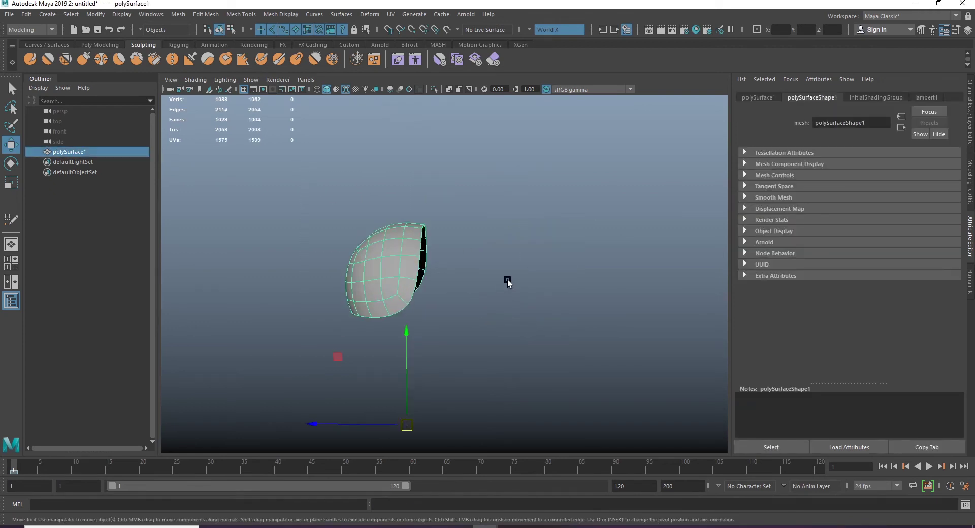
# Select polySurface1, turn off smooth preview, and select 20 of its faces in face mode
pyautogui.click(508, 282)
pyautogui.moveTo(508, 282)
pyautogui.keyDown('alt'); pyautogui.mouseDown()
pyautogui.moveTo(501, 240)
pyautogui.moveTo(474, 273)
pyautogui.moveTo(322, 272)
pyautogui.moveTo(464, 234)
pyautogui.moveTo(427, 279)
pyautogui.moveTo(377, 270)
pyautogui.moveTo(363, 303)
pyautogui.mouseUp(); pyautogui.keyUp('alt')
pyautogui.click(427, 280)
pyautogui.press('1')
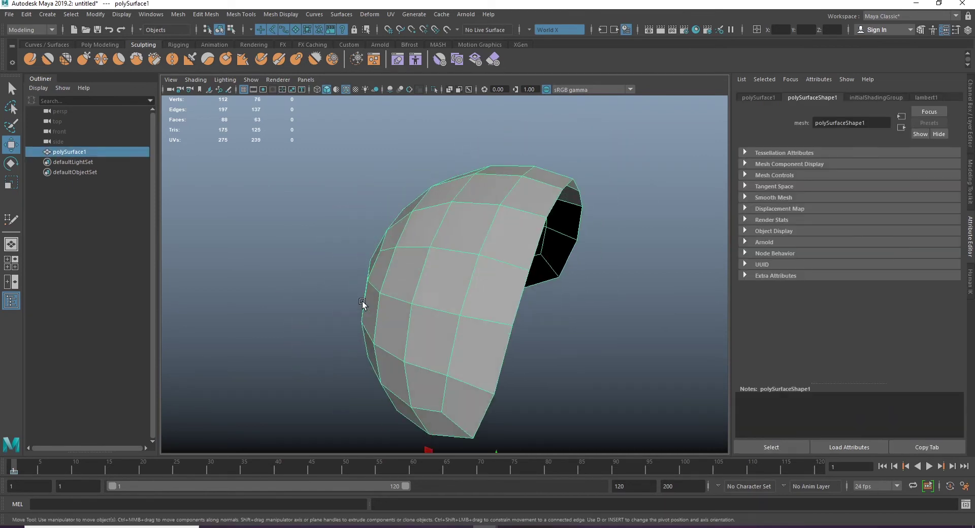
pyautogui.moveTo(511, 192); pyautogui.dragTo(516, 263, button='right')
pyautogui.moveTo(516, 264); pyautogui.dragTo(483, 303)
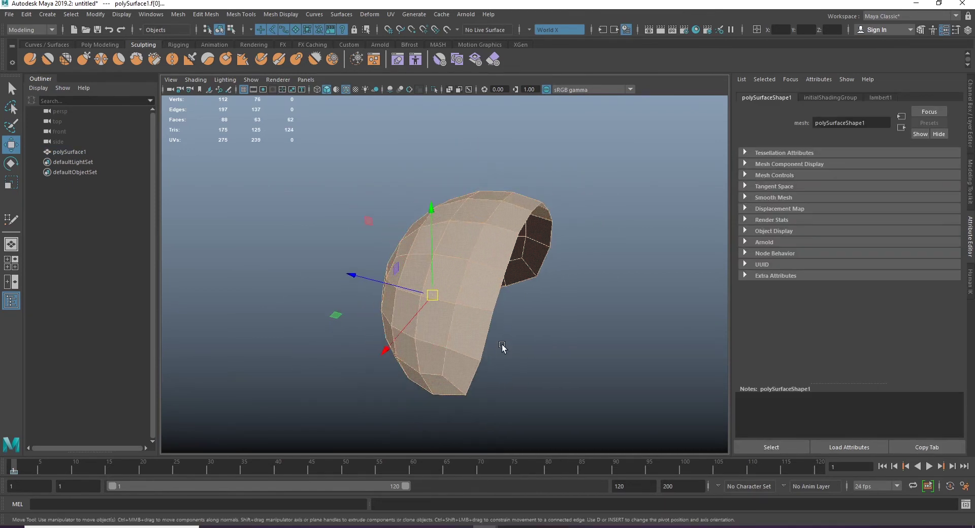
pyautogui.press('q')
pyautogui.moveTo(502, 347)
pyautogui.mouseDown()
pyautogui.moveTo(494, 253)
pyautogui.moveTo(462, 300)
pyautogui.moveTo(531, 173)
pyautogui.moveTo(507, 191)
pyautogui.mouseUp()
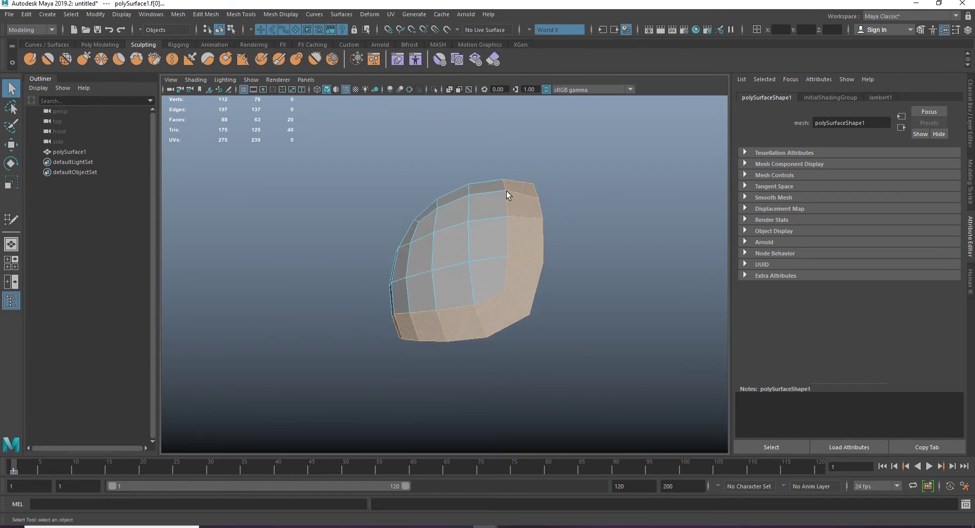
# Cut a new edge loop around the cap shell with Multi-Cut
pyautogui.keyDown('alt'); pyautogui.moveTo(429, 336); pyautogui.dragTo(444, 337); pyautogui.keyUp('alt')
pyautogui.keyDown('alt'); pyautogui.moveTo(532, 326); pyautogui.dragTo(447, 348); pyautogui.keyUp('alt')
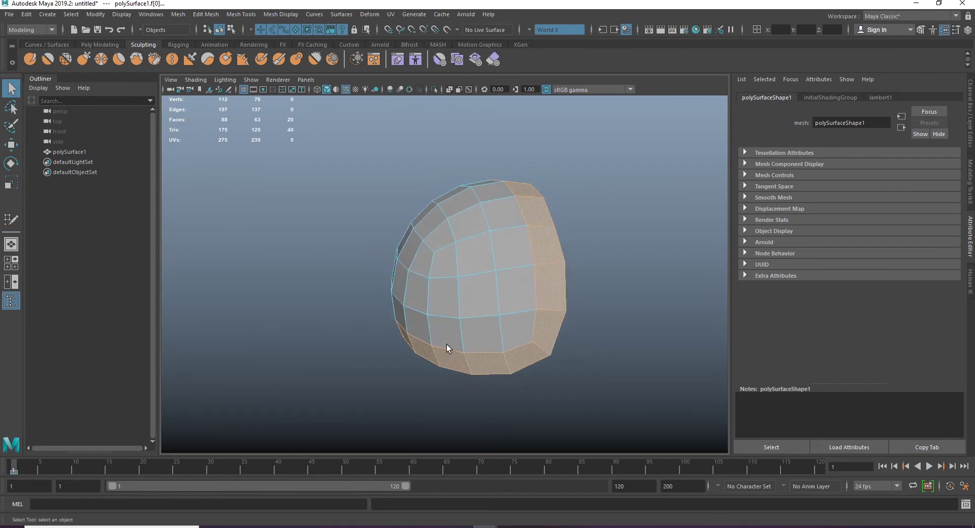
pyautogui.keyDown('alt'); pyautogui.moveTo(539, 243); pyautogui.dragTo(544, 196); pyautogui.keyUp('alt')
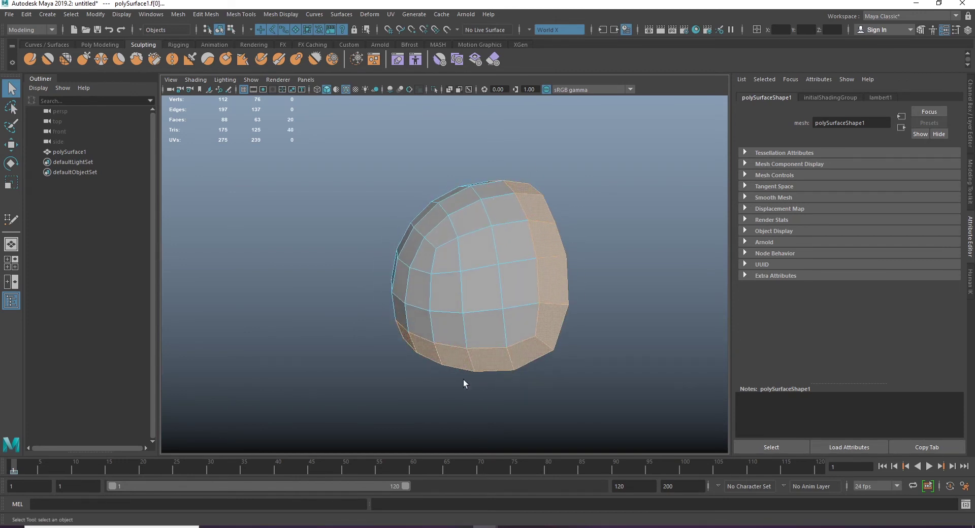
pyautogui.moveTo(501, 341)
pyautogui.keyDown('alt'); pyautogui.mouseDown()
pyautogui.moveTo(507, 360)
pyautogui.moveTo(577, 253)
pyautogui.moveTo(461, 152)
pyautogui.mouseUp(); pyautogui.keyUp('alt')
pyautogui.moveTo(532, 354)
pyautogui.keyDown('alt'); pyautogui.mouseDown()
pyautogui.moveTo(518, 246)
pyautogui.moveTo(361, 267)
pyautogui.moveTo(447, 230)
pyautogui.mouseUp(); pyautogui.keyUp('alt')
pyautogui.hotkey('ctrl', 'shift', 'x')
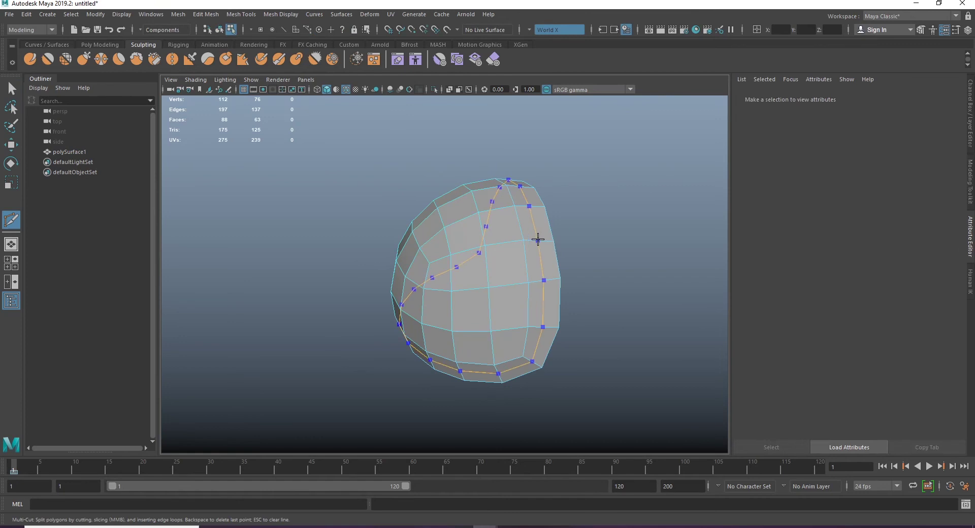
pyautogui.moveTo(544, 369)
pyautogui.keyDown('alt'); pyautogui.mouseDown()
pyautogui.moveTo(622, 214)
pyautogui.moveTo(565, 168)
pyautogui.moveTo(451, 262)
pyautogui.moveTo(274, 280)
pyautogui.moveTo(259, 244)
pyautogui.moveTo(311, 283)
pyautogui.mouseUp(); pyautogui.keyUp('alt')
pyautogui.keyDown('alt'); pyautogui.moveTo(311, 283); pyautogui.dragTo(529, 312, button='right'); pyautogui.keyUp('alt')
# Extrude all the shell's faces outward to give the cap thickness
pyautogui.hotkey('ctrl', 'z')
pyautogui.hotkey('ctrl', 'z')
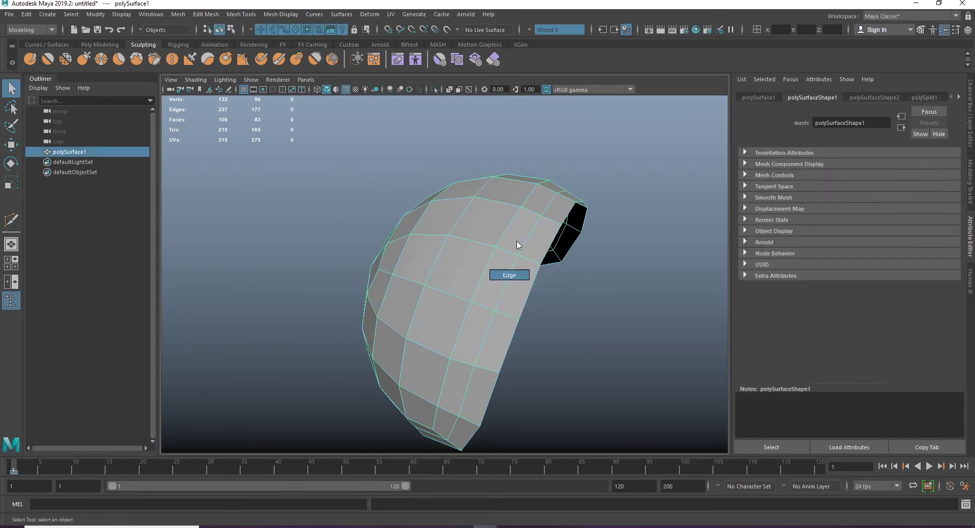
pyautogui.hotkey('ctrl', 'z')
pyautogui.hotkey('ctrl', 'z')
pyautogui.hotkey('ctrl', 'z')
pyautogui.hotkey('ctrl', 'z')
pyautogui.hotkey('ctrl', 'z')
pyautogui.hotkey('ctrl', 'e')
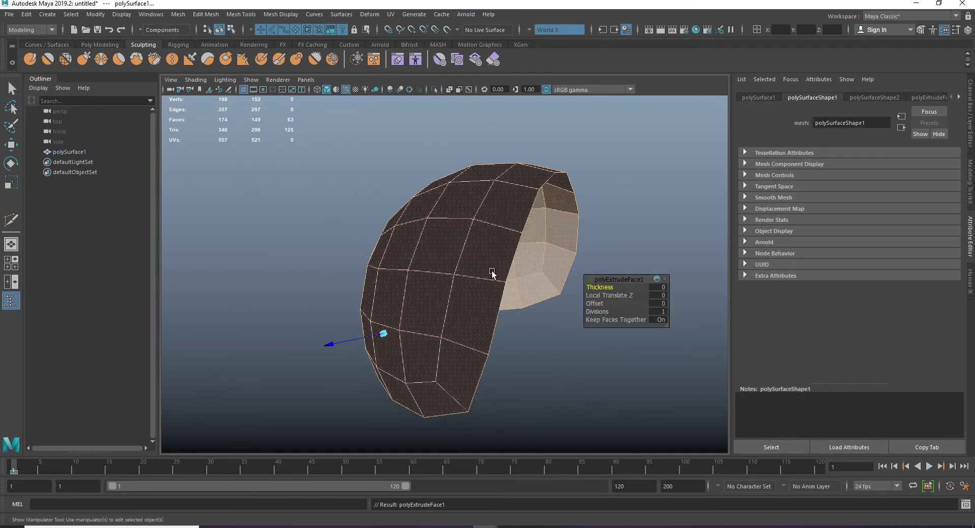
pyautogui.moveTo(328, 344); pyautogui.dragTo(382, 338)
pyautogui.press('q')
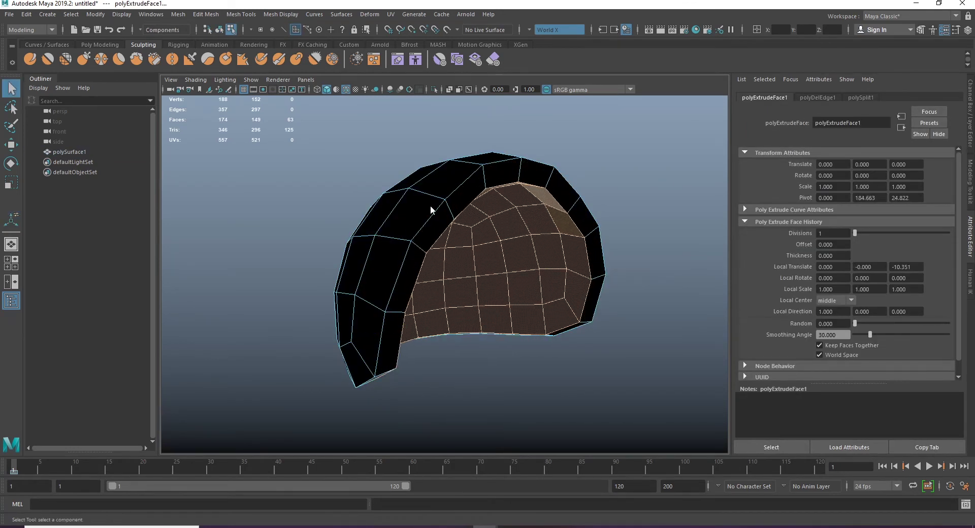
pyautogui.moveTo(359, 148); pyautogui.dragTo(422, 209)
pyautogui.press('F8')
# Reverse the shell's face normals and turn on smooth mesh preview
pyautogui.click(281, 15)
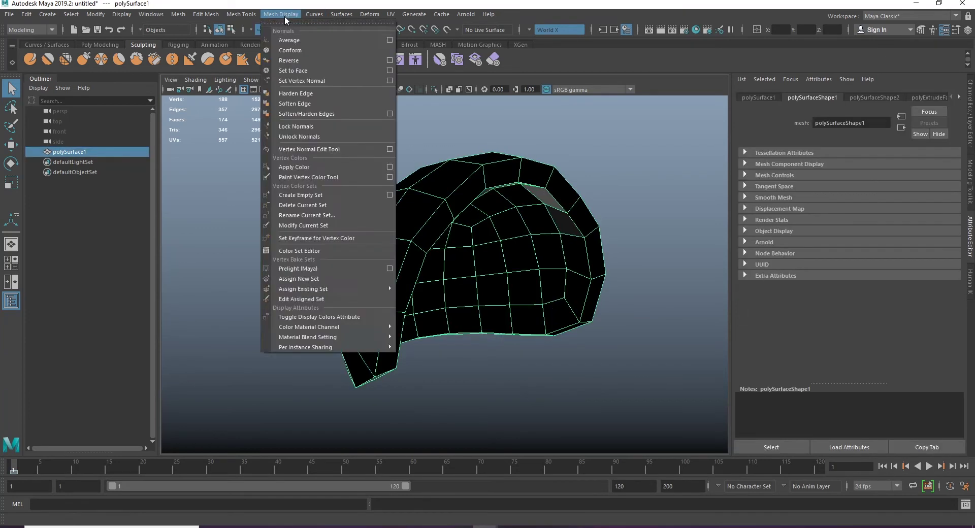
pyautogui.click(288, 61)
pyautogui.press('3')
# Bevel the rim edge loop with 2 segments and a fraction of 0.25
pyautogui.press('1')
pyautogui.scroll(5, 458, 265)
pyautogui.moveTo(458, 244); pyautogui.dragTo(417, 244, button='right')
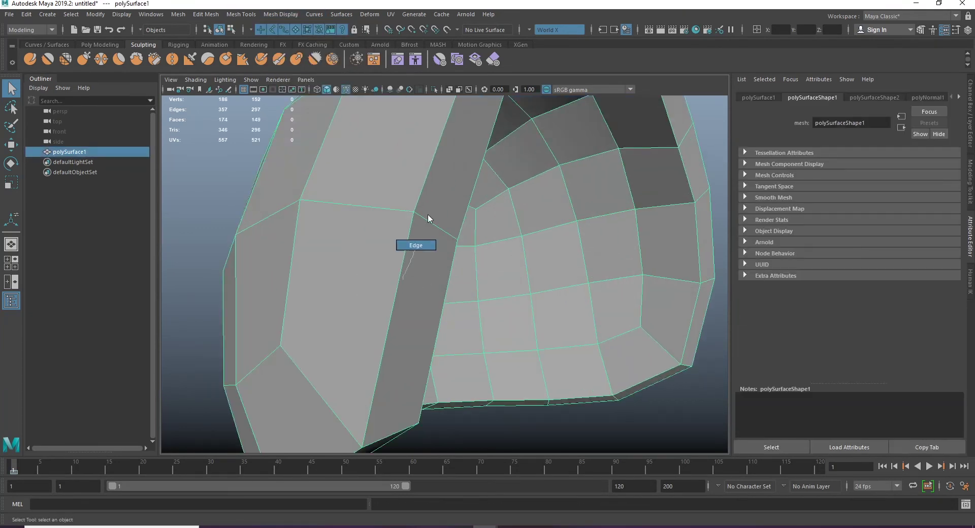
pyautogui.doubleClick(407, 239)
pyautogui.keyDown('shift'); pyautogui.rightClick(444, 196); pyautogui.keyUp('shift')
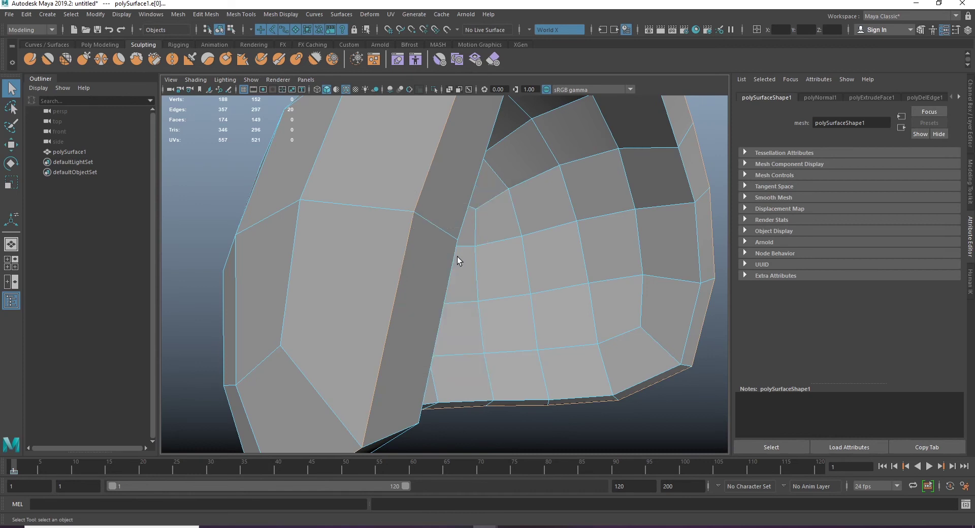
pyautogui.keyDown('shift'); pyautogui.moveTo(447, 211); pyautogui.dragTo(481, 222, button='right'); pyautogui.keyUp('shift')
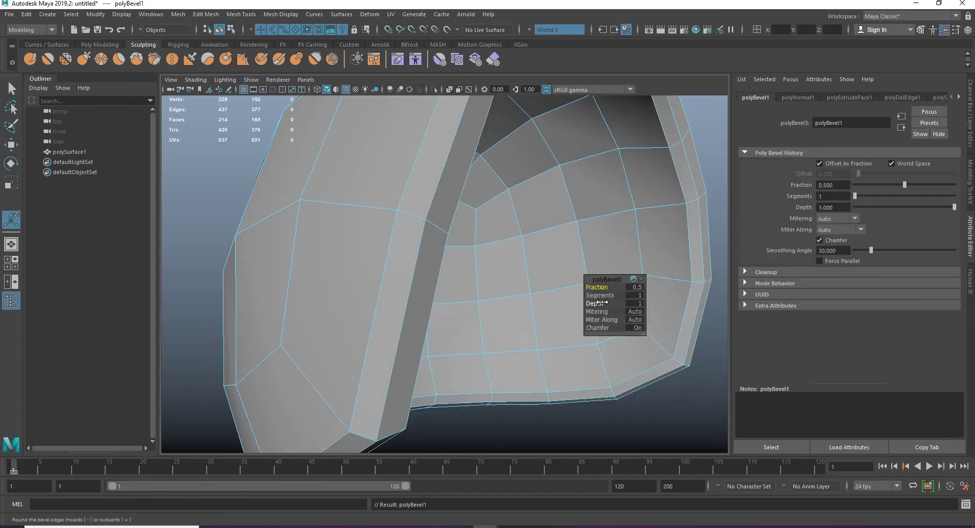
pyautogui.moveTo(597, 295); pyautogui.dragTo(603, 295)
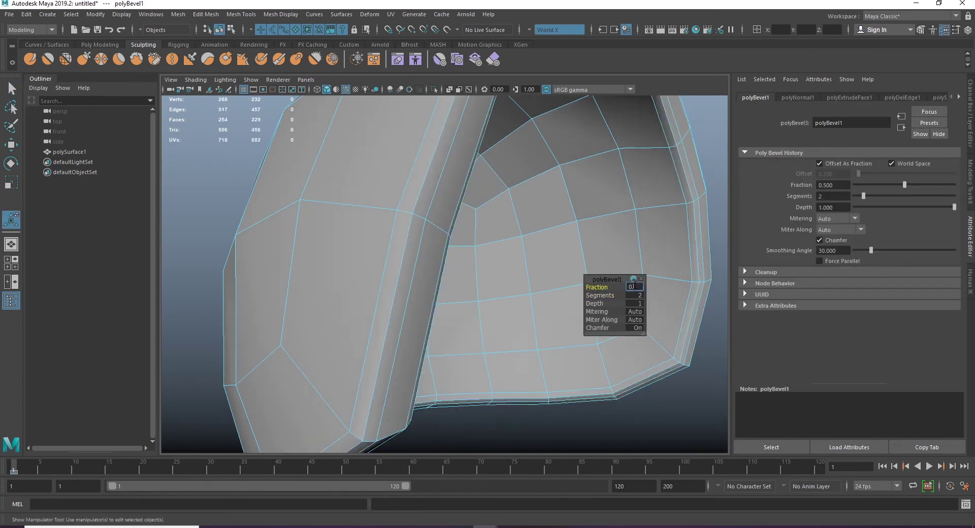
pyautogui.write('.75')
pyautogui.press('Return')
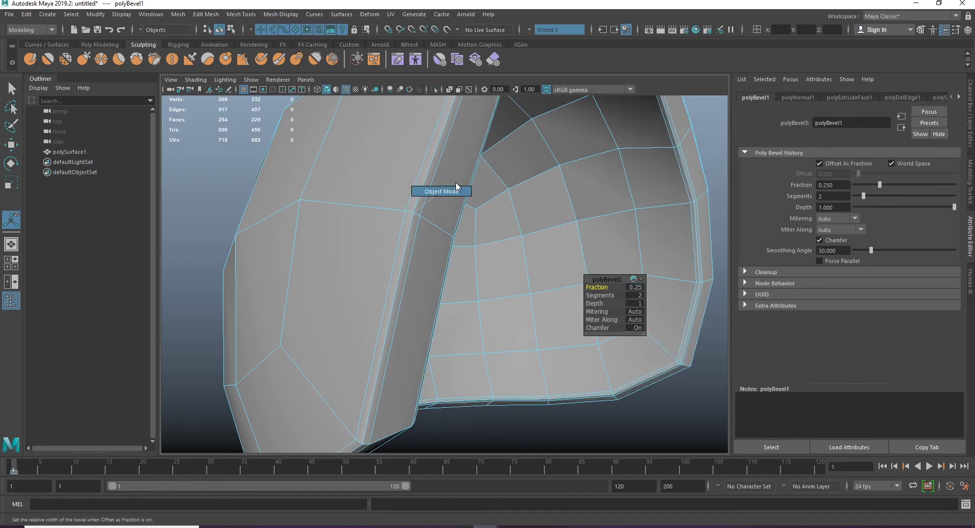
pyautogui.keyDown('alt'); pyautogui.moveTo(550, 382); pyautogui.dragTo(489, 337); pyautogui.keyUp('alt')
# Turn on smooth preview, hide wireframe on shaded, and orbit to inspect the cap's hollow inside
pyautogui.press('3')
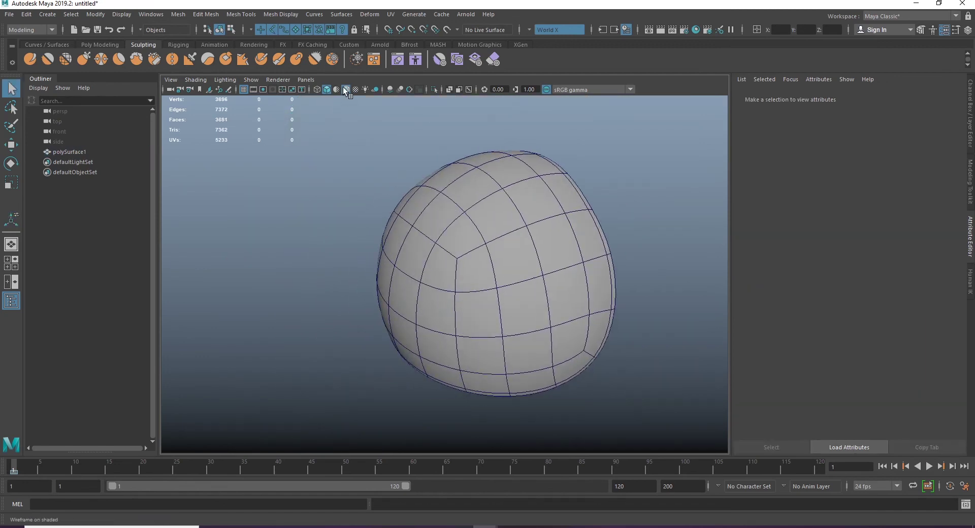
pyautogui.click(345, 91)
pyautogui.moveTo(470, 218)
pyautogui.keyDown('alt'); pyautogui.mouseDown()
pyautogui.moveTo(391, 218)
pyautogui.moveTo(483, 228)
pyautogui.moveTo(483, 244)
pyautogui.moveTo(588, 259)
pyautogui.mouseUp(); pyautogui.keyUp('alt')
pyautogui.keyDown('alt'); pyautogui.moveTo(588, 259); pyautogui.dragTo(565, 299, button='right'); pyautogui.keyUp('alt')
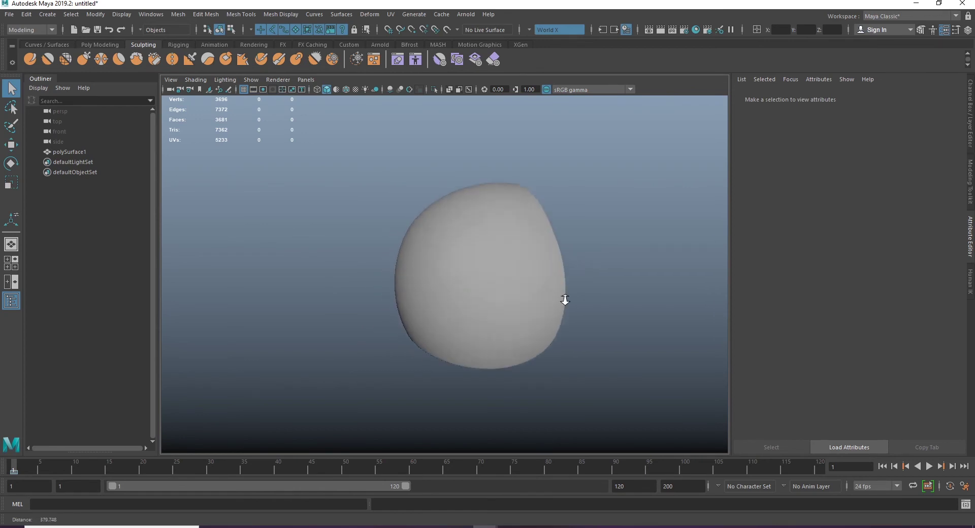
pyautogui.keyDown('alt'); pyautogui.moveTo(565, 299); pyautogui.dragTo(487, 247); pyautogui.keyUp('alt')
pyautogui.click(487, 247)
pyautogui.click(628, 283)
pyautogui.keyDown('alt'); pyautogui.moveTo(627, 283); pyautogui.dragTo(507, 304); pyautogui.keyUp('alt')
pyautogui.keyDown('alt'); pyautogui.moveTo(507, 305); pyautogui.dragTo(560, 285, button='right'); pyautogui.keyUp('alt')
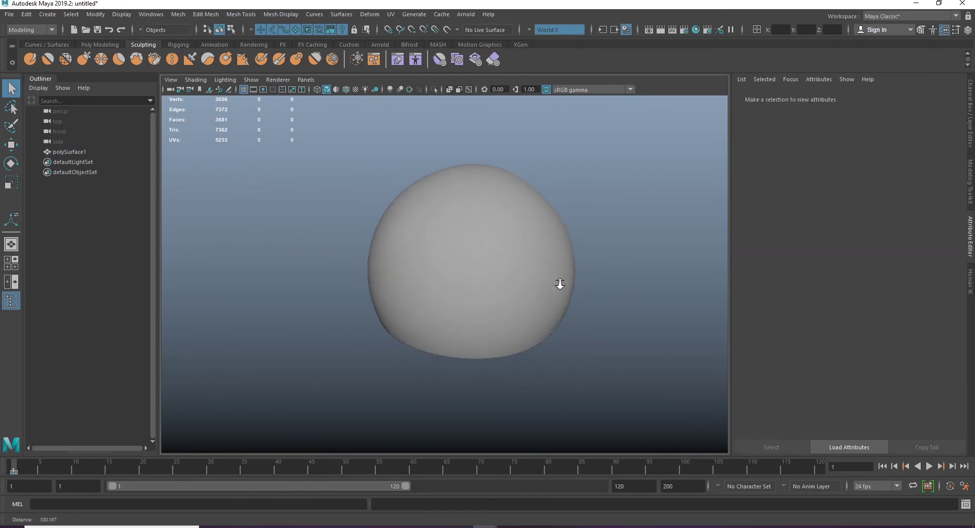
pyautogui.moveTo(560, 285)
pyautogui.keyDown('alt'); pyautogui.mouseDown()
pyautogui.moveTo(420, 299)
pyautogui.moveTo(521, 274)
pyautogui.moveTo(500, 311)
pyautogui.moveTo(349, 270)
pyautogui.moveTo(458, 257)
pyautogui.moveTo(549, 337)
pyautogui.moveTo(437, 257)
pyautogui.mouseUp(); pyautogui.keyUp('alt')
# Assign a new Blinn material to the cap, then deselect it
pyautogui.click(438, 257)
pyautogui.moveTo(529, 300); pyautogui.dragTo(533, 305, button='right')
pyautogui.click(412, 230)
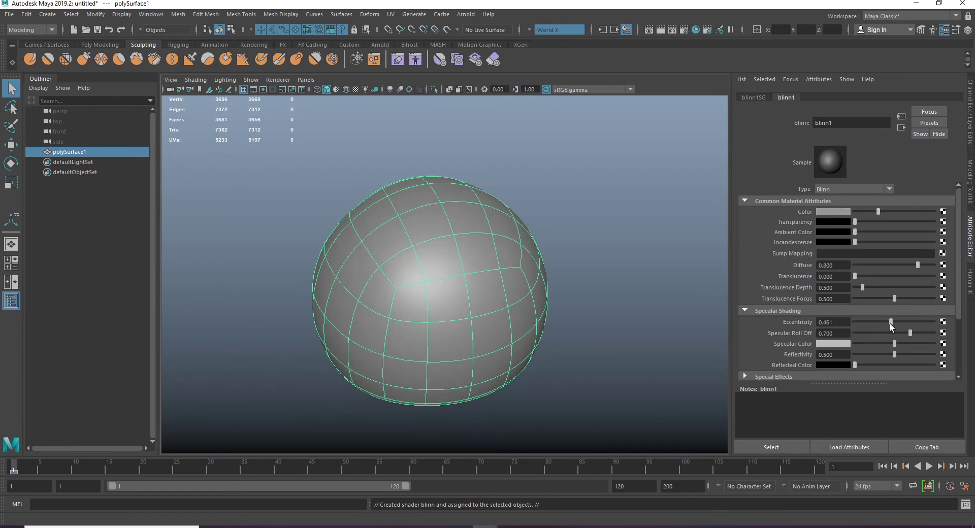
pyautogui.click(608, 236)
# Orbit around the Blinn-shaded cap and turn wireframe on shaded back on
pyautogui.moveTo(607, 236)
pyautogui.keyDown('alt'); pyautogui.mouseDown()
pyautogui.moveTo(446, 265)
pyautogui.moveTo(561, 270)
pyautogui.mouseUp(); pyautogui.keyUp('alt')
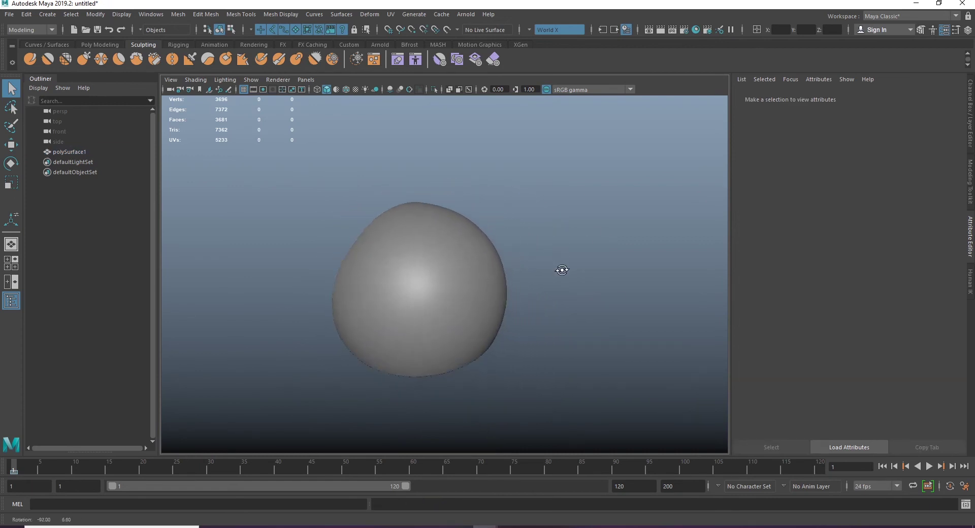
pyautogui.scroll(3, 561, 269)
pyautogui.moveTo(457, 272)
pyautogui.keyDown('alt'); pyautogui.mouseDown()
pyautogui.moveTo(374, 299)
pyautogui.moveTo(452, 296)
pyautogui.moveTo(454, 327)
pyautogui.moveTo(421, 302)
pyautogui.moveTo(453, 303)
pyautogui.moveTo(486, 341)
pyautogui.moveTo(435, 330)
pyautogui.moveTo(353, 287)
pyautogui.moveTo(601, 352)
pyautogui.moveTo(474, 352)
pyautogui.mouseUp(); pyautogui.keyUp('alt')
pyautogui.scroll(-3, 453, 304)
pyautogui.scroll(3, 498, 358)
pyautogui.keyDown('alt'); pyautogui.moveTo(498, 359); pyautogui.dragTo(418, 330, button='middle'); pyautogui.keyUp('alt')
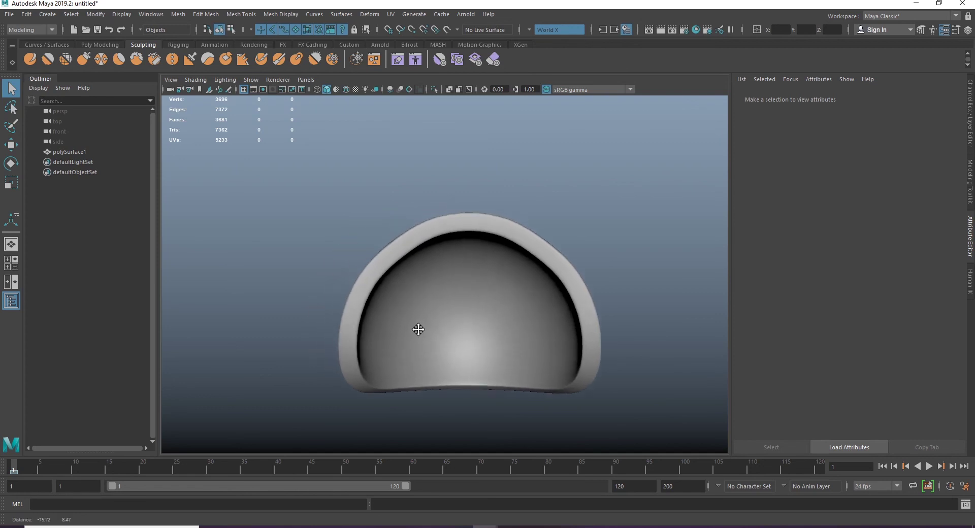
pyautogui.moveTo(418, 329)
pyautogui.keyDown('alt'); pyautogui.mouseDown()
pyautogui.moveTo(377, 227)
pyautogui.moveTo(432, 254)
pyautogui.moveTo(523, 349)
pyautogui.mouseUp(); pyautogui.keyUp('alt')
pyautogui.keyDown('alt'); pyautogui.moveTo(523, 348); pyautogui.dragTo(526, 350, button='right'); pyautogui.keyUp('alt')
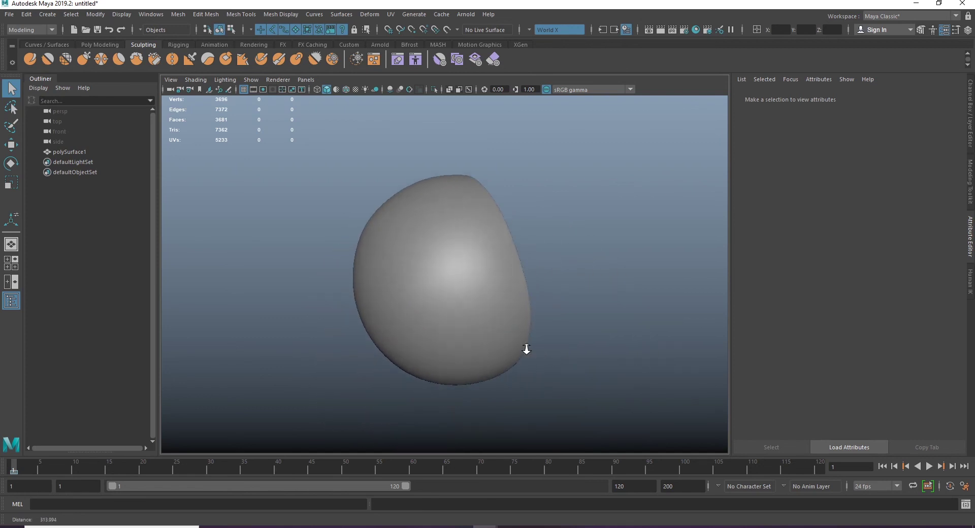
pyautogui.moveTo(527, 350)
pyautogui.keyDown('alt'); pyautogui.mouseDown()
pyautogui.moveTo(418, 308)
pyautogui.moveTo(441, 327)
pyautogui.mouseUp(); pyautogui.keyUp('alt')
pyautogui.scroll(2, 407, 264)
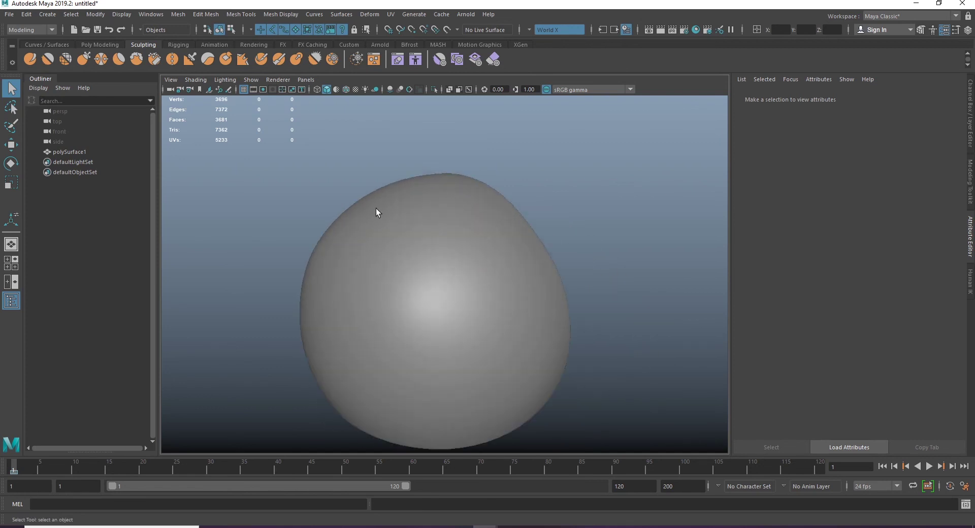
pyautogui.click(348, 90)
pyautogui.moveTo(544, 305)
pyautogui.keyDown('alt'); pyautogui.mouseDown()
pyautogui.moveTo(592, 308)
pyautogui.moveTo(510, 324)
pyautogui.mouseUp(); pyautogui.keyUp('alt')
# Open the Deform menu and close it without making changes
pyautogui.keyDown('alt'); pyautogui.moveTo(495, 323); pyautogui.dragTo(503, 320); pyautogui.keyUp('alt')
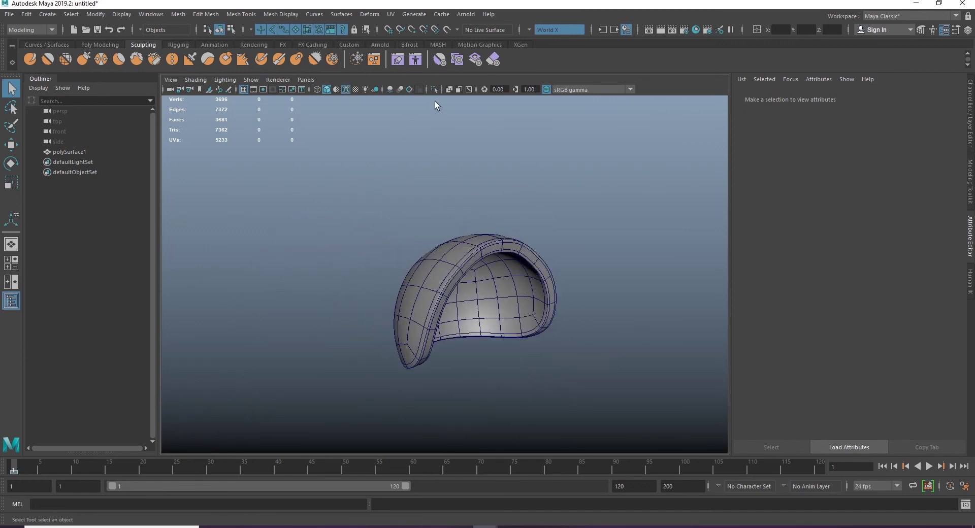
pyautogui.click(376, 14)
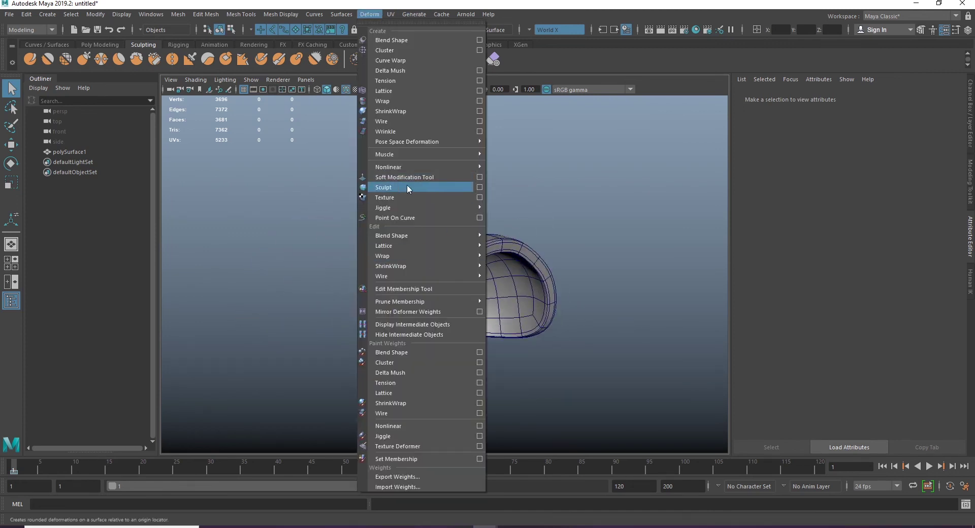
pyautogui.click(614, 261)
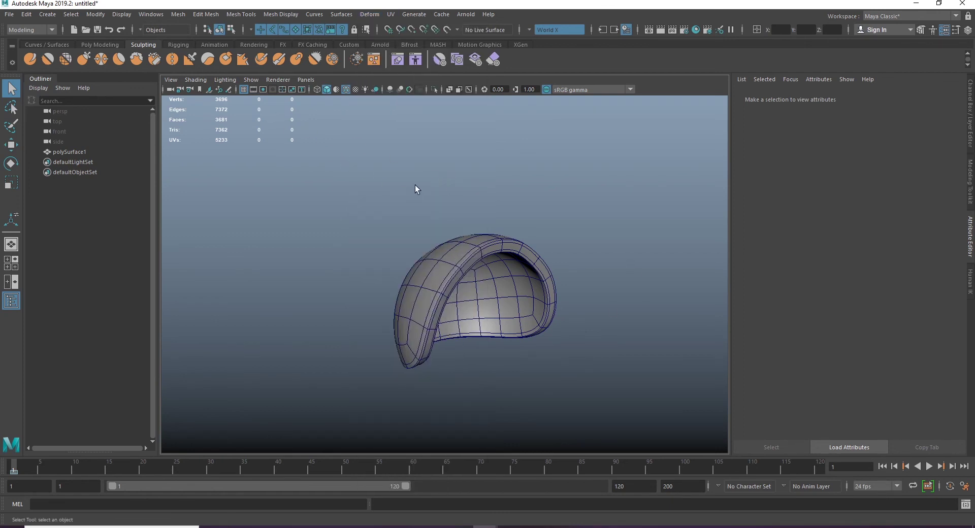
# Select the cap mesh and Multi-Cut a new edge loop along the beveled rim
pyautogui.moveTo(492, 269)
pyautogui.keyDown('alt'); pyautogui.mouseDown()
pyautogui.moveTo(519, 304)
pyautogui.moveTo(428, 296)
pyautogui.moveTo(516, 295)
pyautogui.moveTo(529, 310)
pyautogui.mouseUp(); pyautogui.keyUp('alt')
pyautogui.scroll(3, 529, 309)
pyautogui.scroll(3, 488, 256)
pyautogui.scroll(3, 328, 263)
pyautogui.keyDown('shift'); pyautogui.moveTo(328, 263); pyautogui.dragTo(317, 215, button='right'); pyautogui.keyUp('shift')
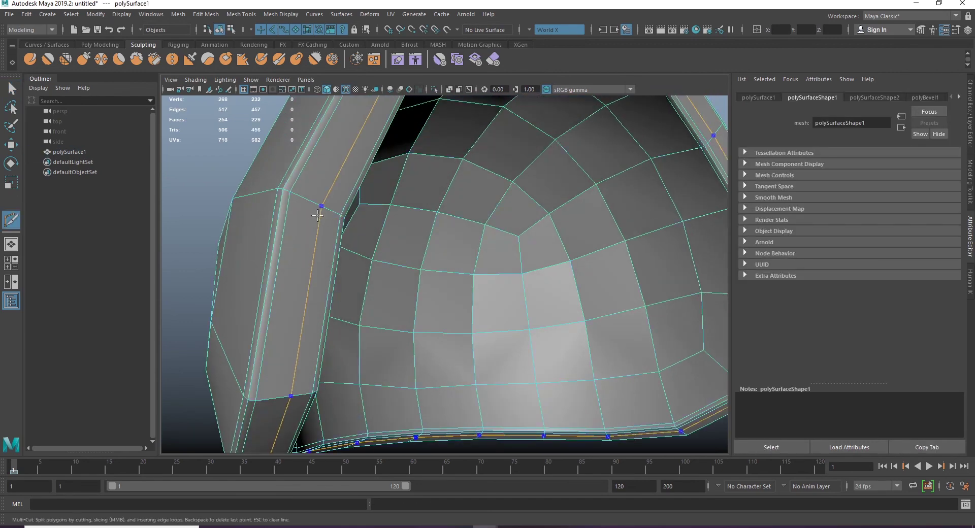
pyautogui.press('Return')
# Return to object mode and view the cap with smooth mesh preview again
pyautogui.scroll(-5, 436, 304)
pyautogui.moveTo(436, 304)
pyautogui.keyDown('alt'); pyautogui.mouseDown()
pyautogui.moveTo(429, 330)
pyautogui.moveTo(437, 335)
pyautogui.mouseUp(); pyautogui.keyUp('alt')
pyautogui.press('q')
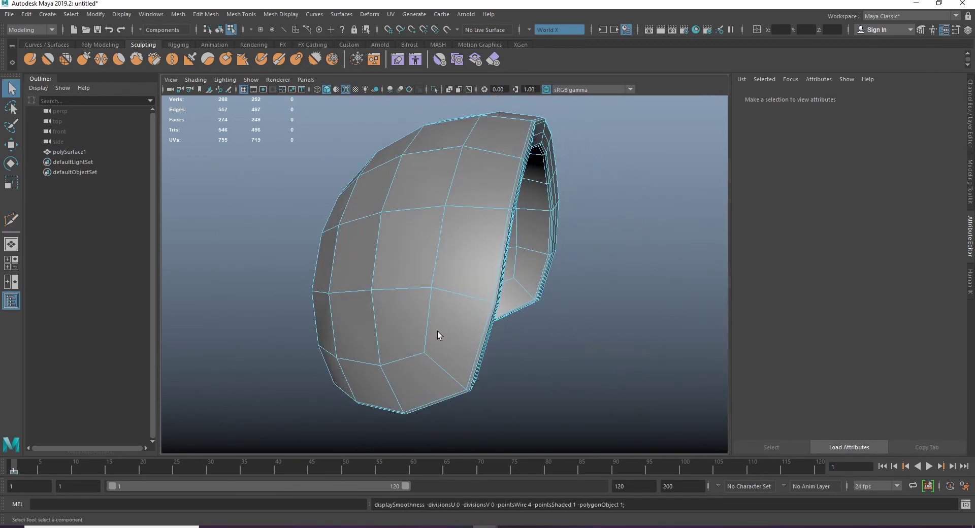
pyautogui.press('F8')
pyautogui.press('3')
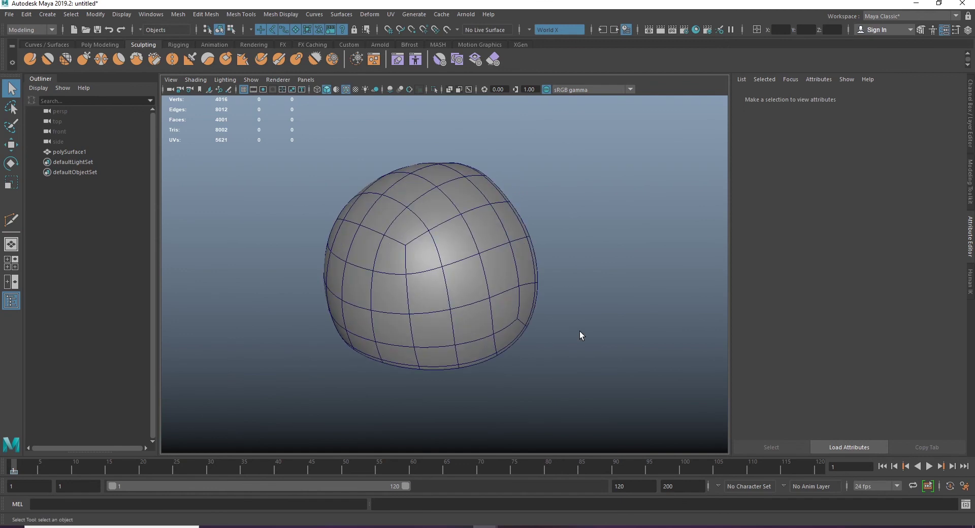